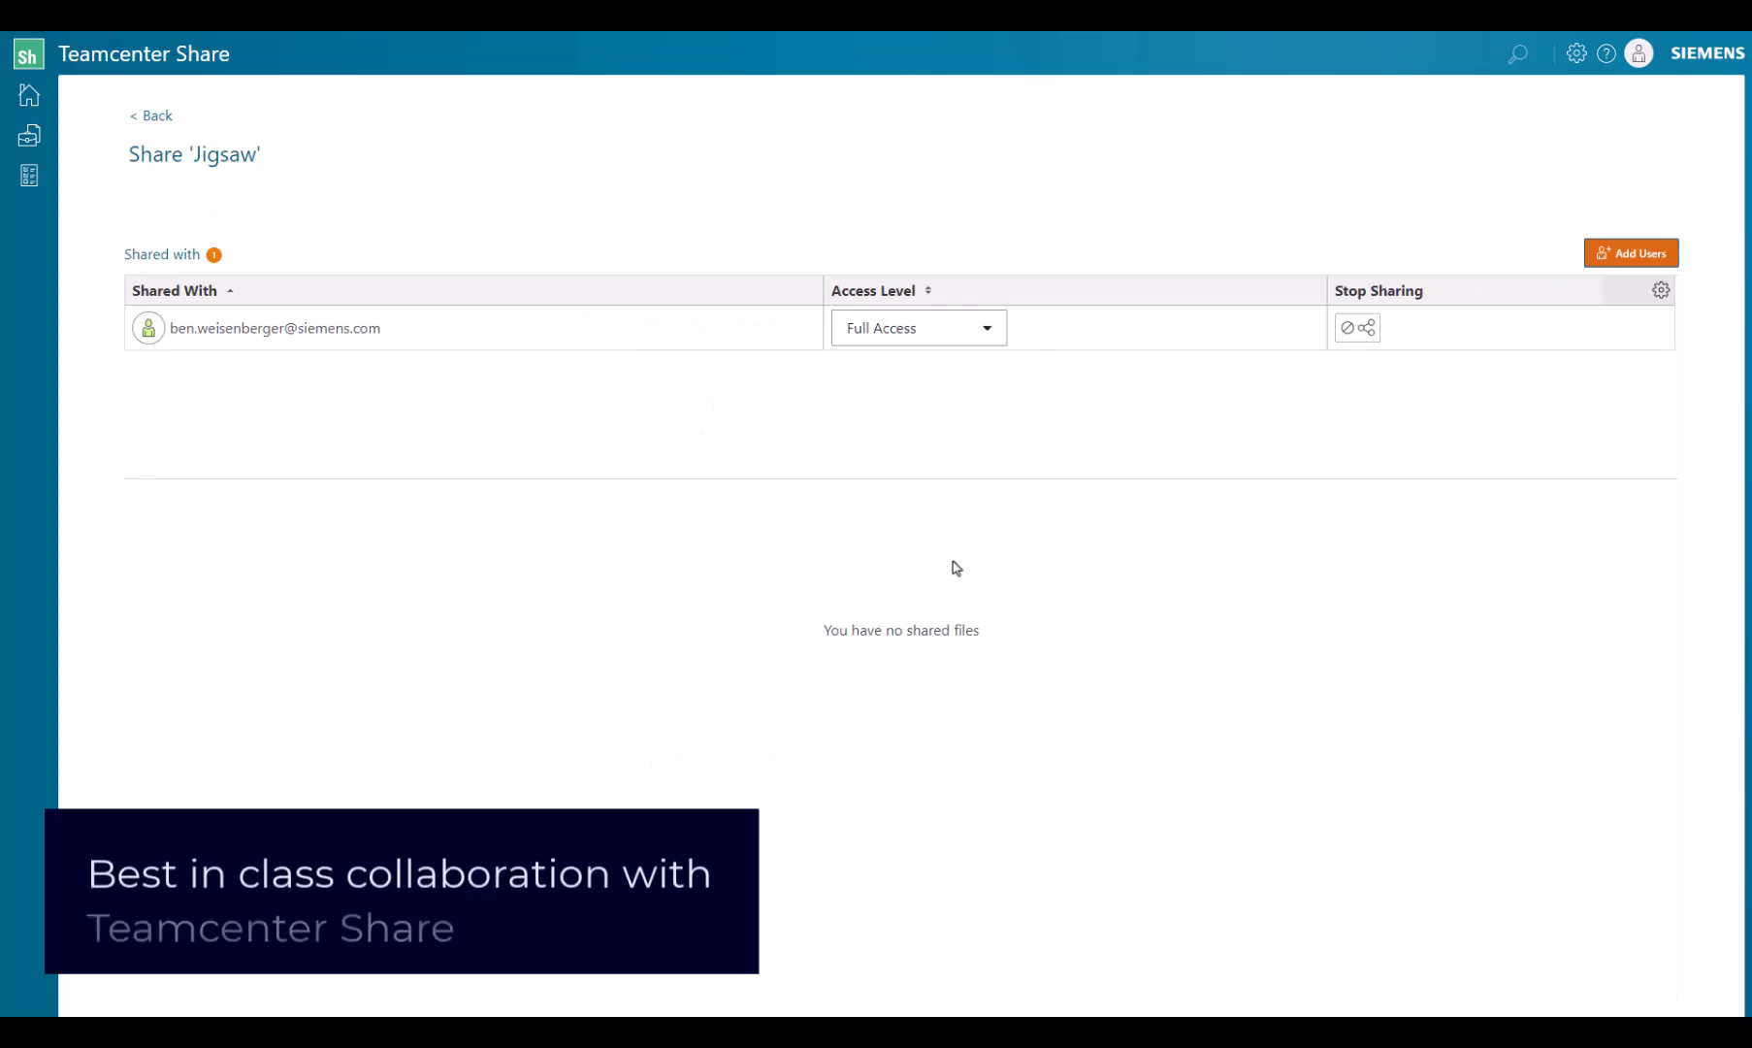
Look at the access levels available for the user the project is shared with, and return to the Jigsaw project.
{"action": "left_click", "coordinate": [989, 332]}
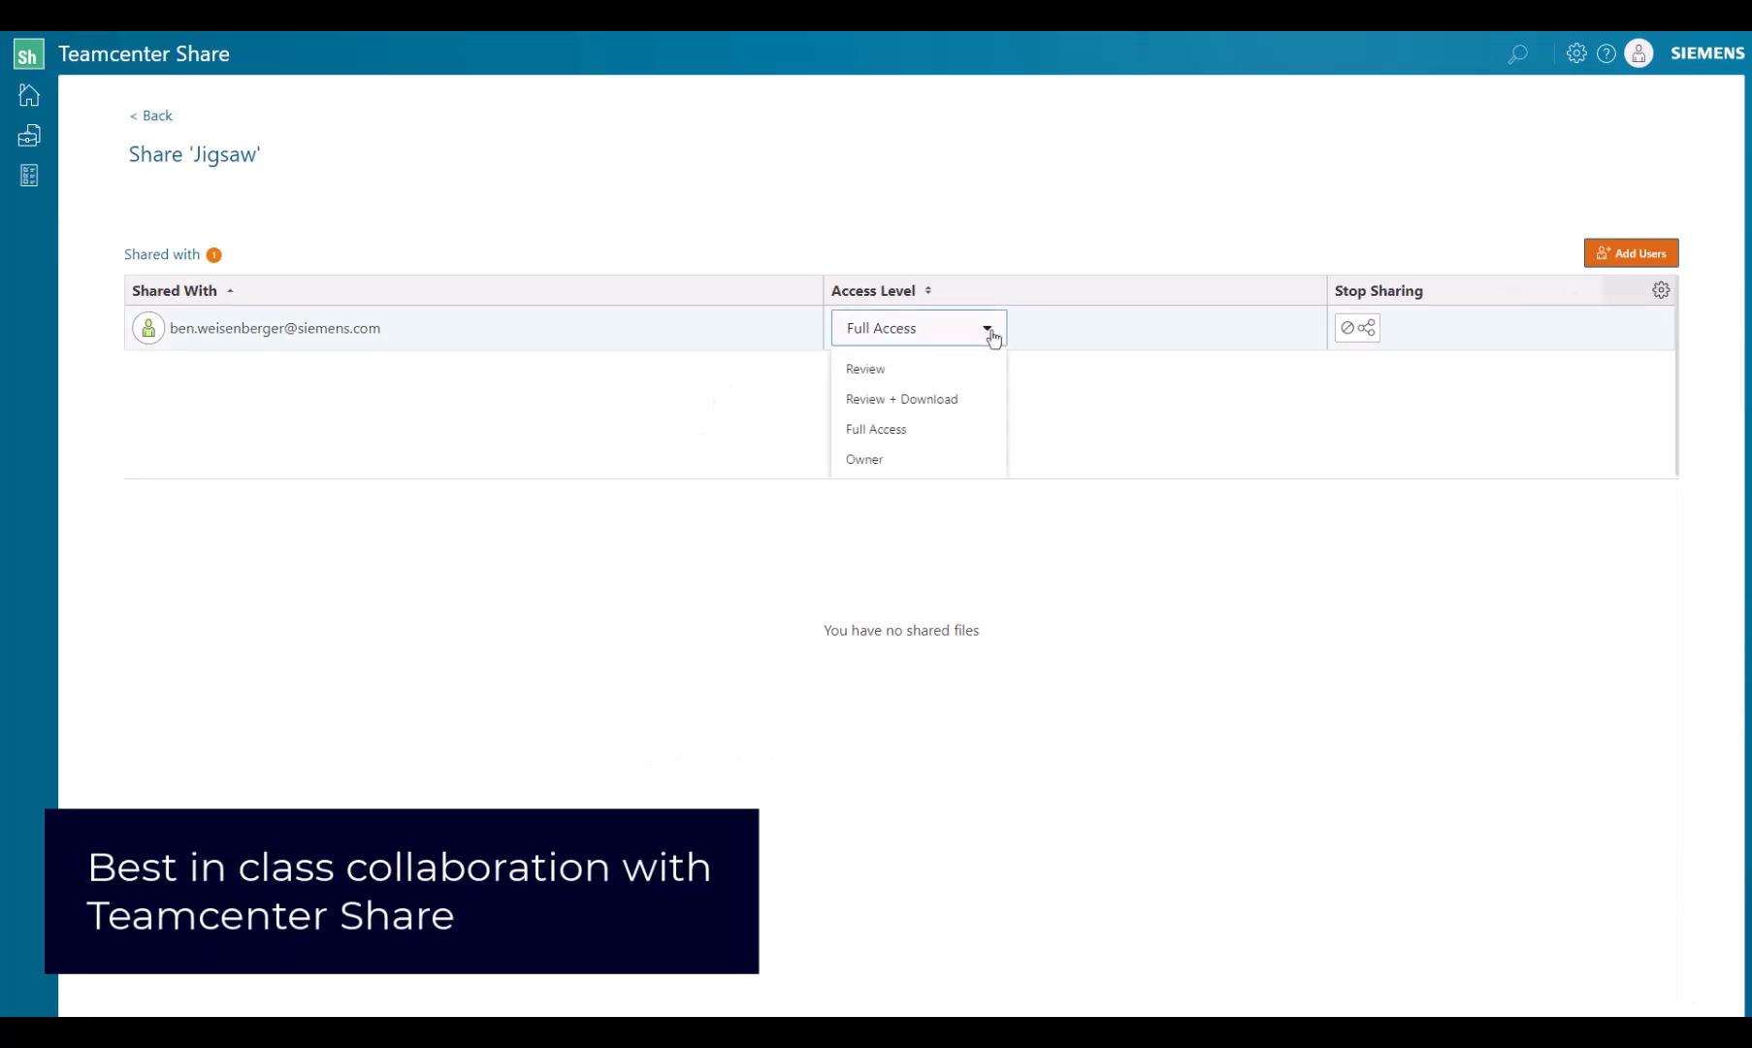
{"action": "left_click", "coordinate": [151, 118]}
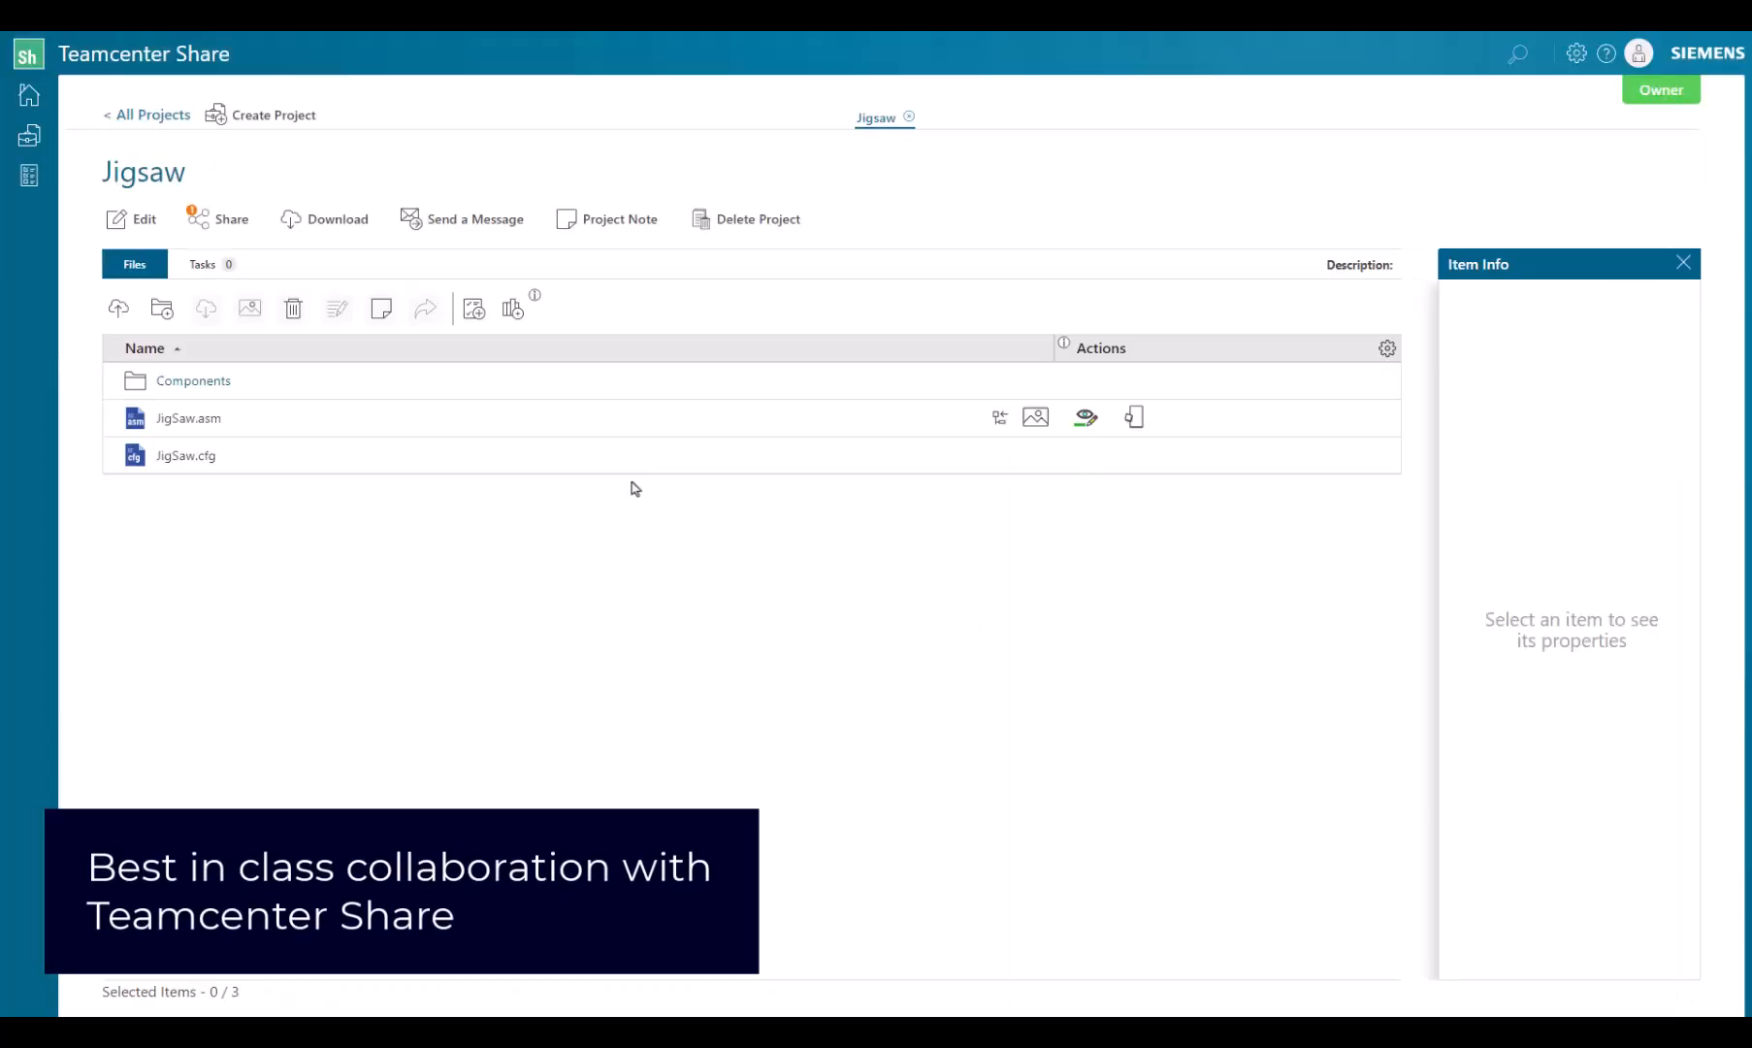
Start a task for JigSaw.asm named "Mold" with the description "Develop the necessary mold for the jigsaw".
{"action": "left_click", "coordinate": [291, 418]}
{"action": "left_click", "coordinate": [474, 309]}
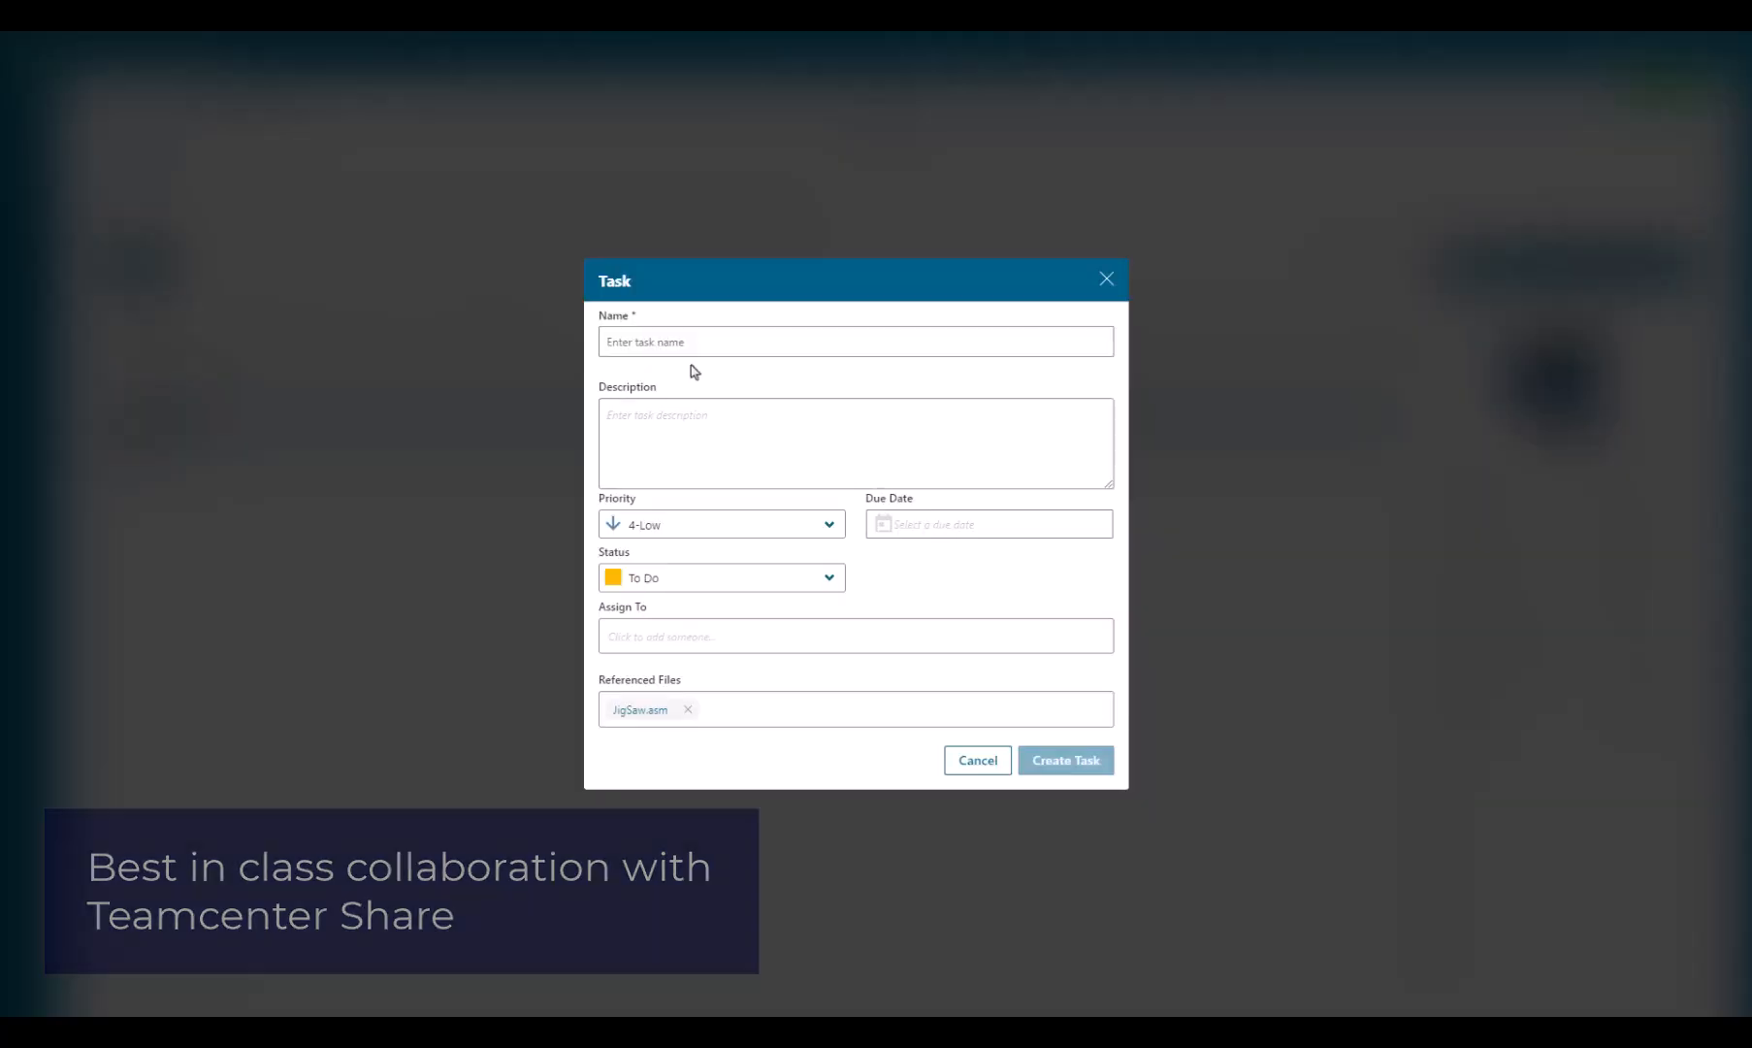
{"action": "type", "text": "Mold"}
{"action": "left_click", "coordinate": [667, 441]}
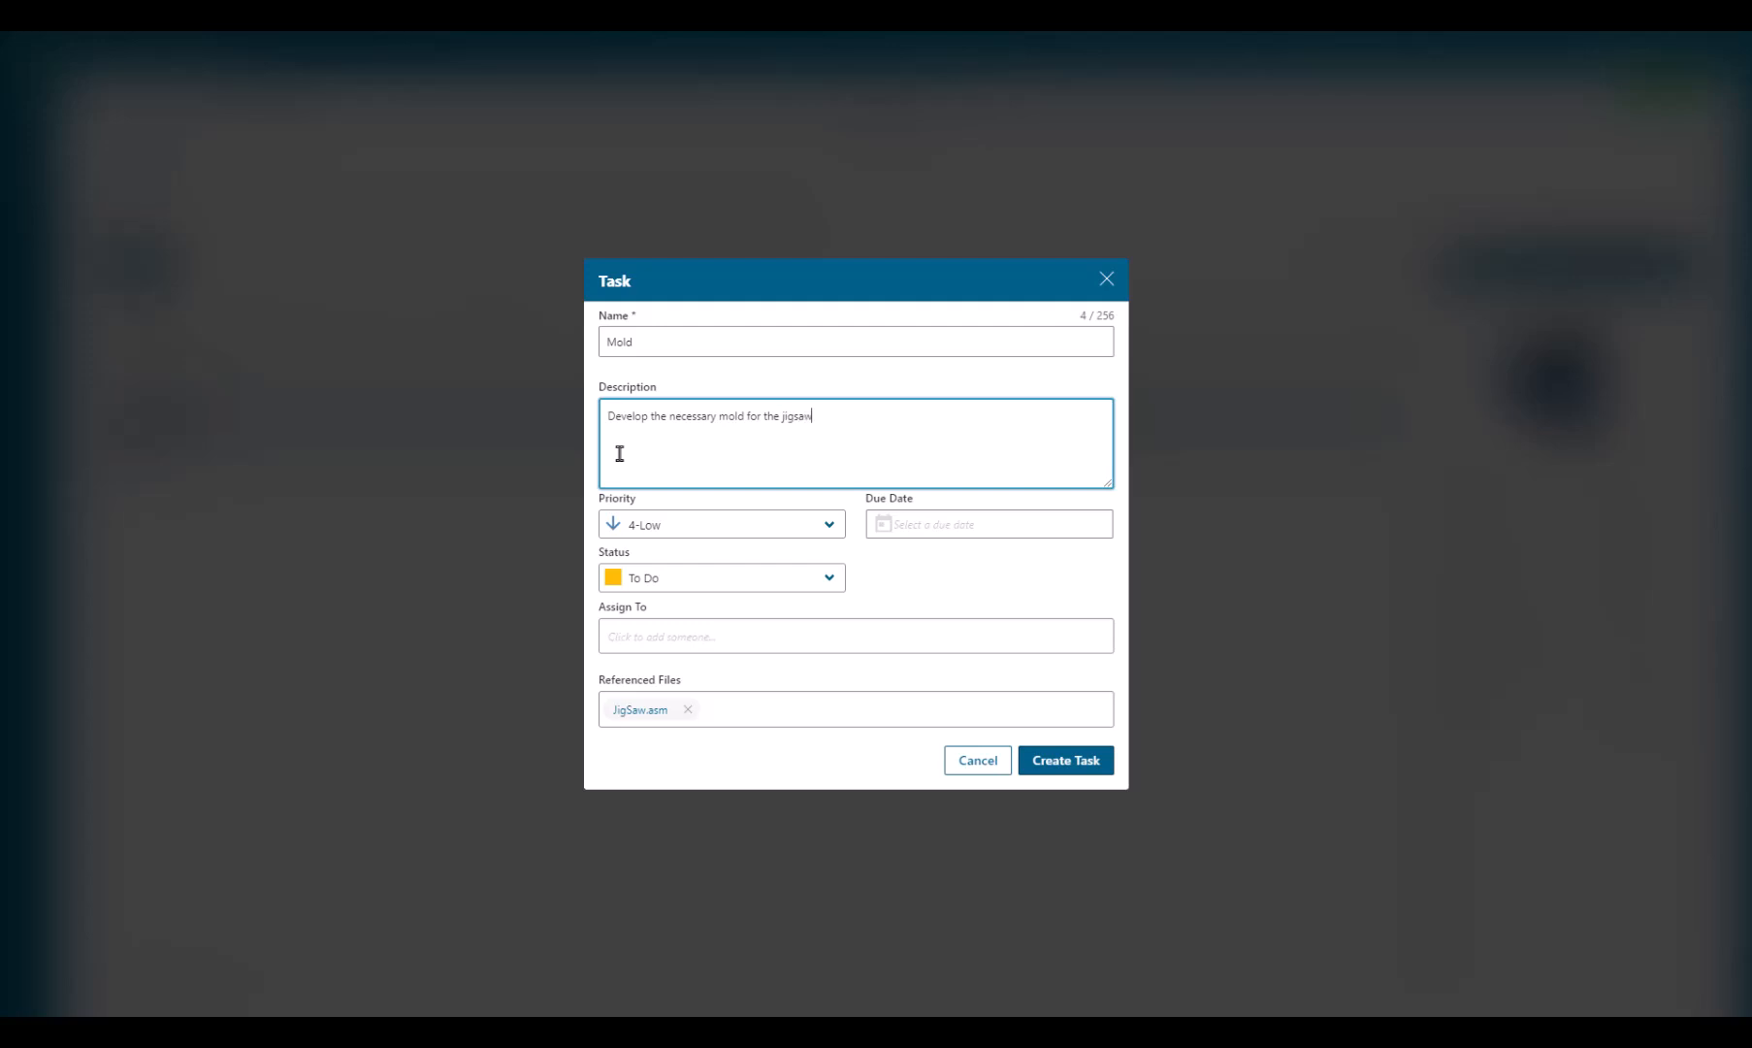
Set the task's priority to 2-Important and its due date to 7/12/2024.
{"action": "left_click", "coordinate": [825, 525]}
{"action": "left_click", "coordinate": [679, 561]}
{"action": "left_click", "coordinate": [949, 529]}
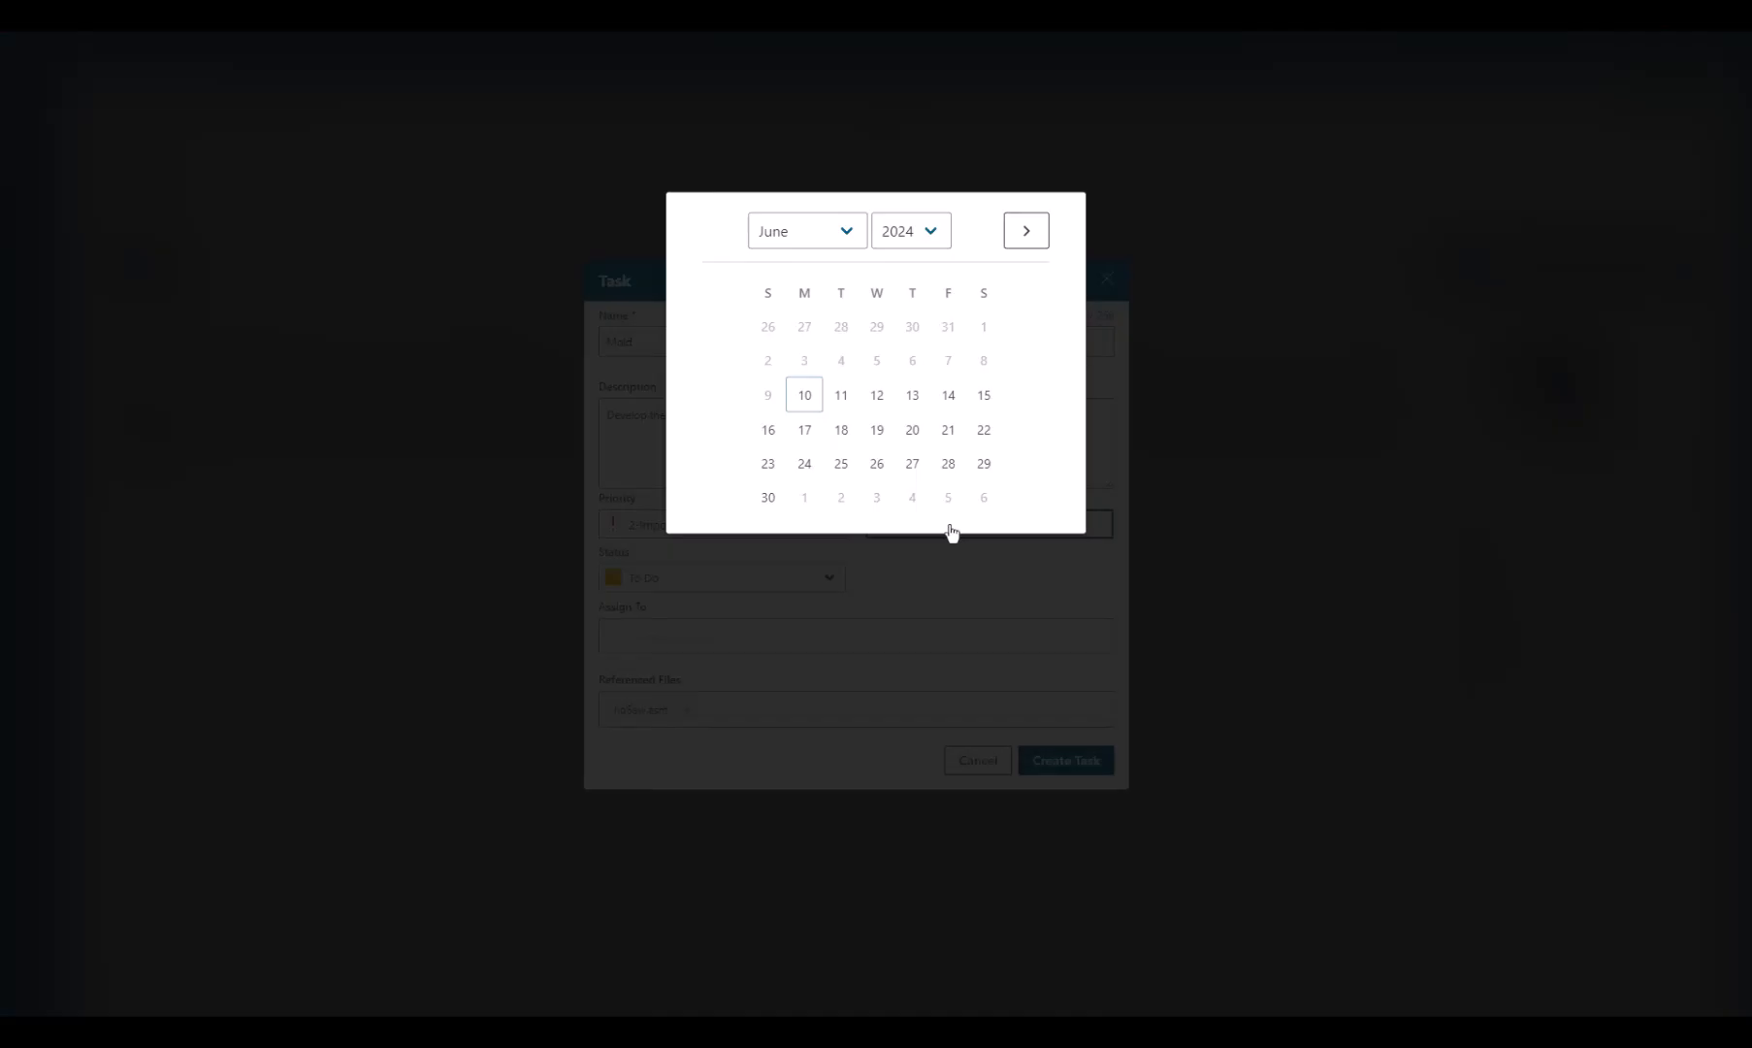
{"action": "left_click", "coordinate": [806, 231]}
{"action": "left_click", "coordinate": [772, 380]}
{"action": "left_click", "coordinate": [946, 362]}
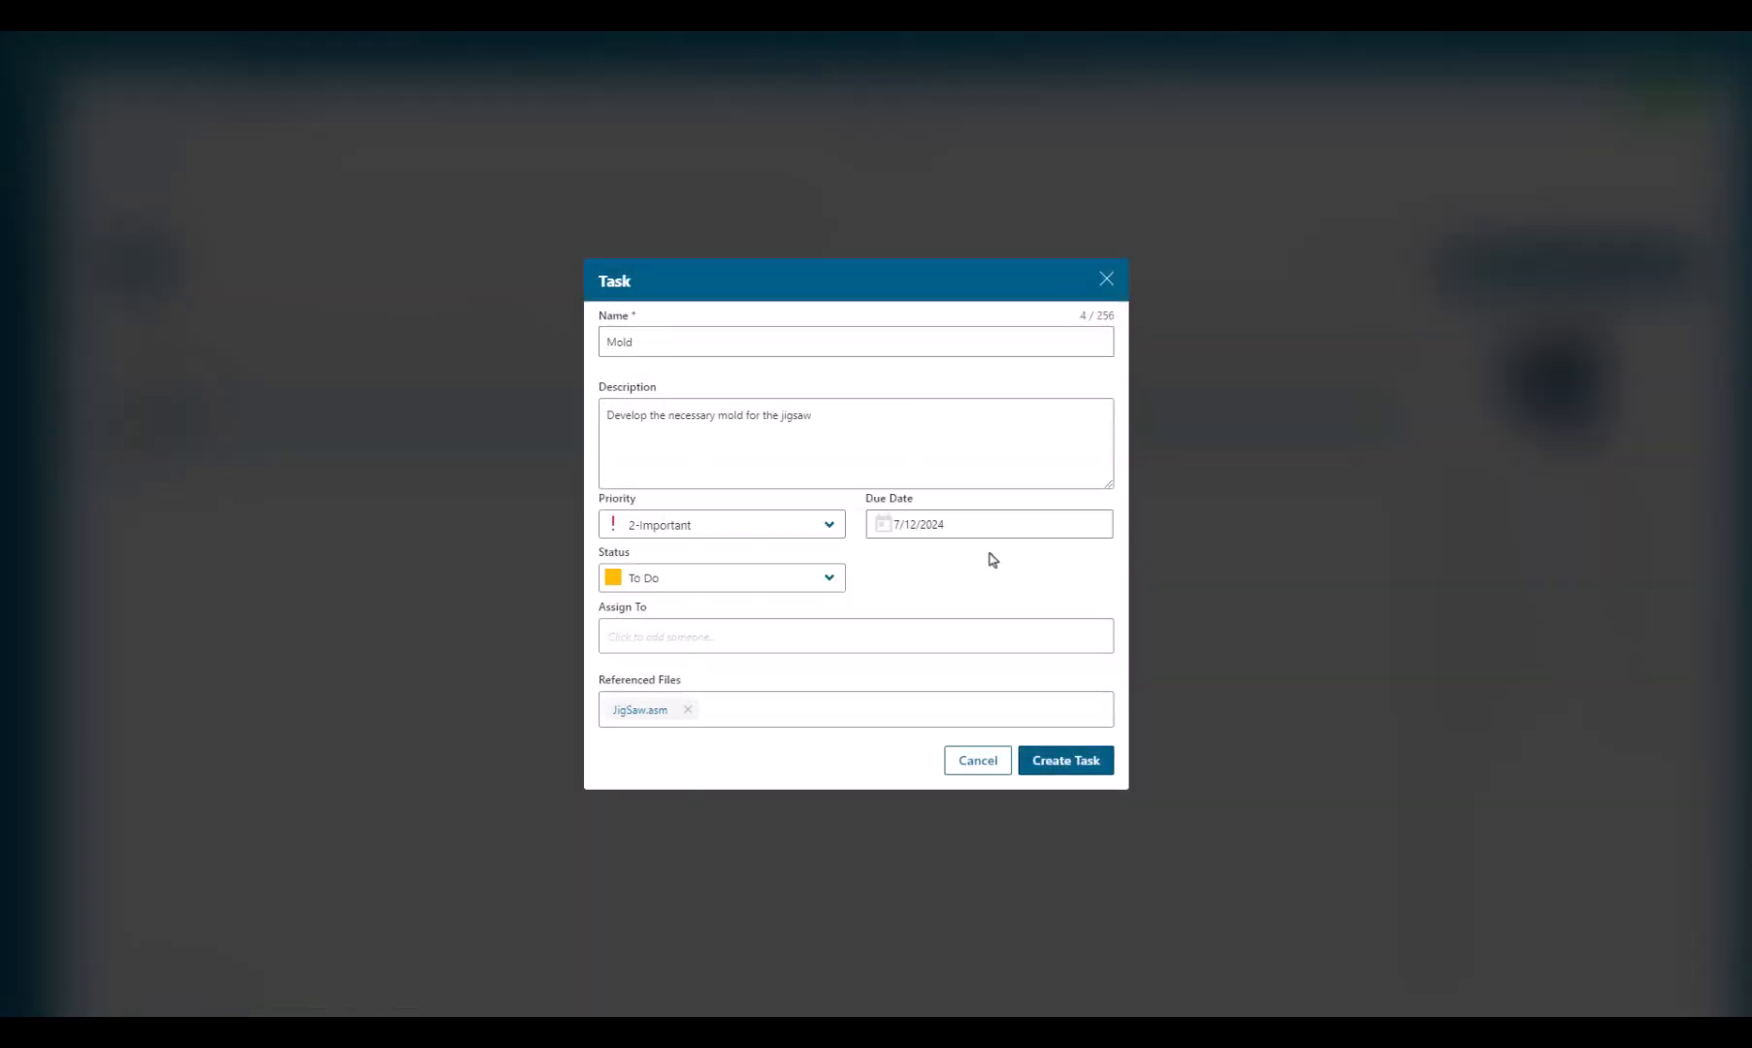
Assign the task to the colleague and create it.
{"action": "left_click", "coordinate": [733, 626]}
{"action": "type", "text": "Ben"}
{"action": "left_click", "coordinate": [729, 678]}
{"action": "left_click", "coordinate": [926, 601]}
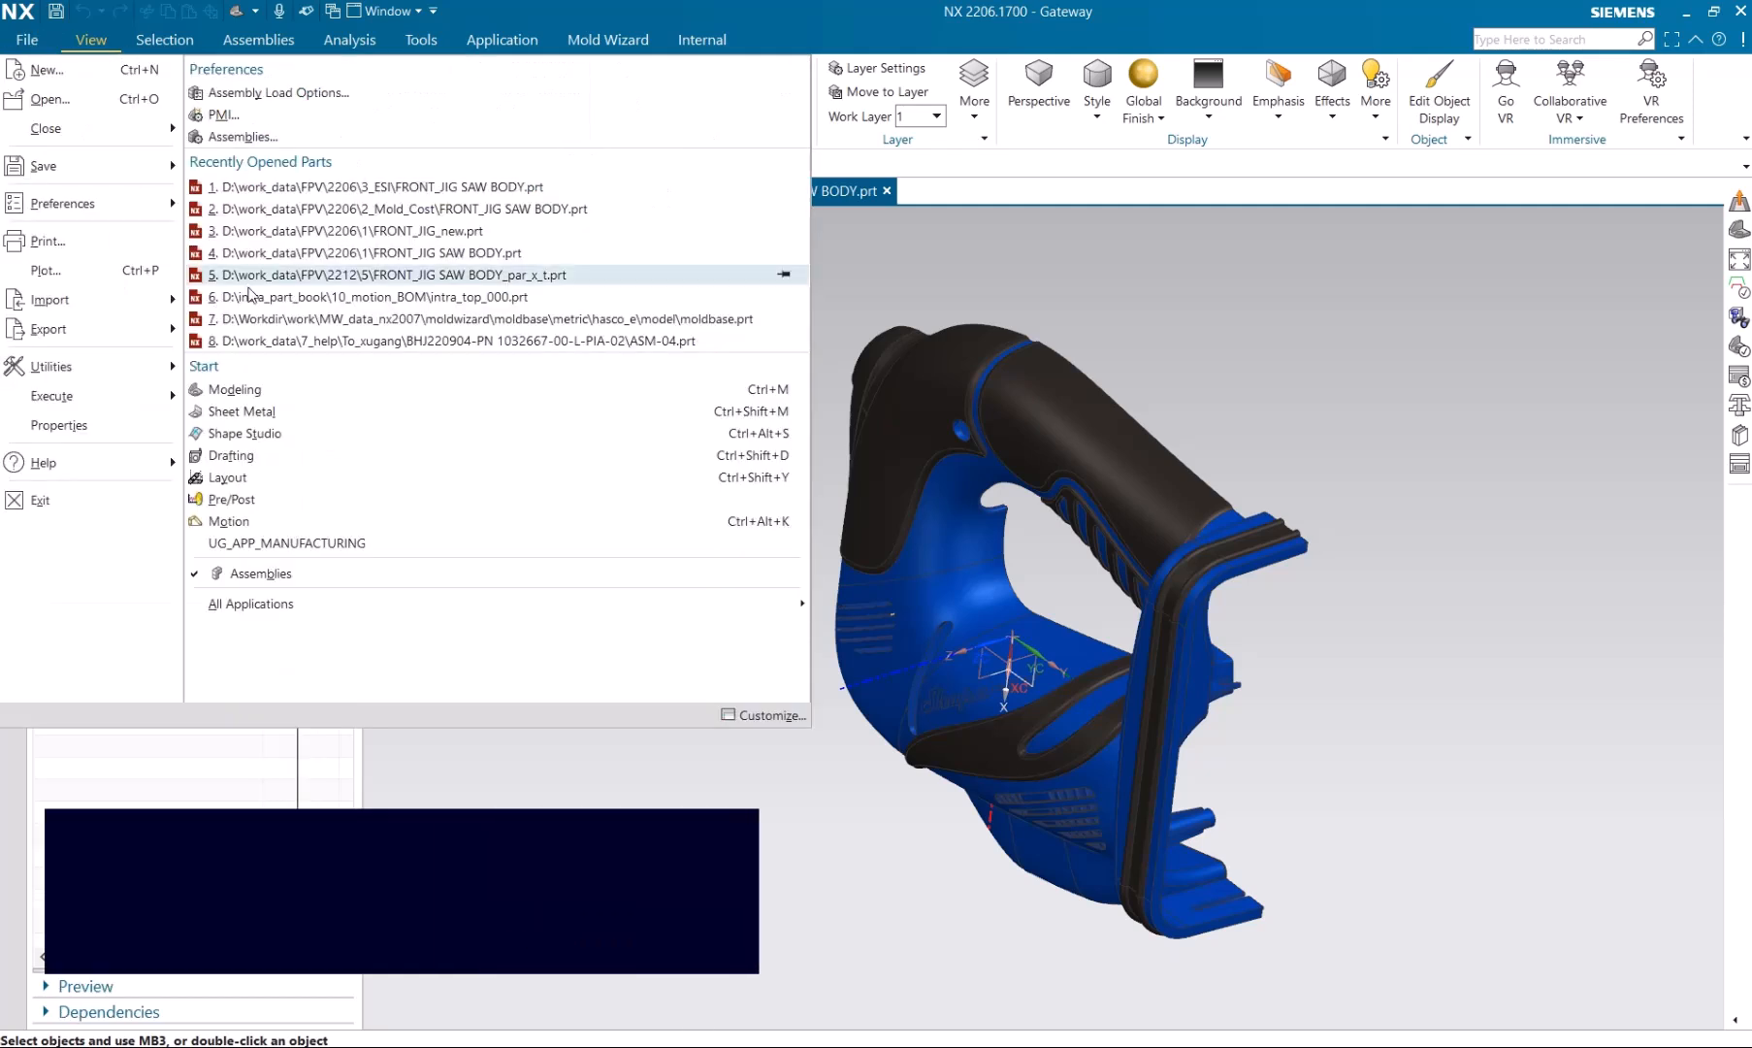
In NX, initialize a mold project for the jigsaw body named 2206, with ABS material and the ESI configuration.
{"action": "left_click", "coordinate": [800, 43]}
{"action": "left_click", "coordinate": [32, 95]}
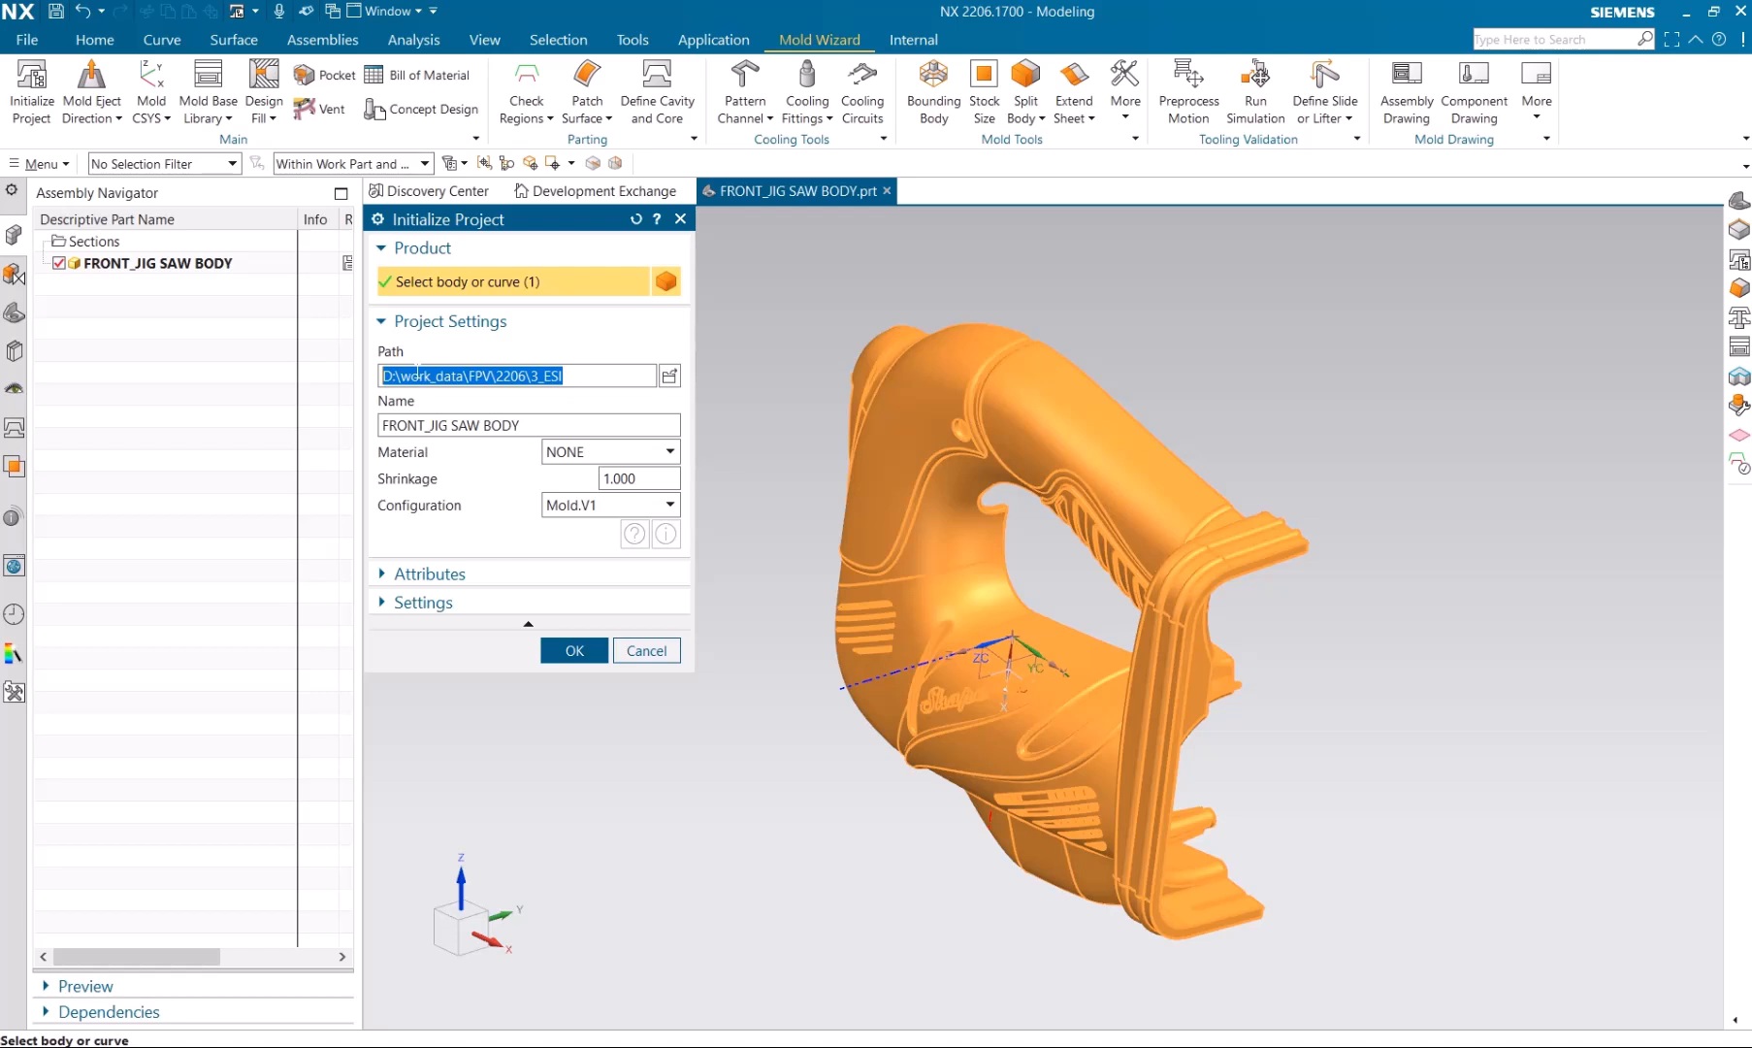
{"action": "key", "text": "Tab"}
{"action": "type", "text": "2"}
{"action": "left_click", "coordinate": [622, 452]}
{"action": "left_click", "coordinate": [582, 480]}
{"action": "left_click", "coordinate": [615, 504]}
{"action": "left_click", "coordinate": [574, 548]}
{"action": "left_click", "coordinate": [577, 650]}
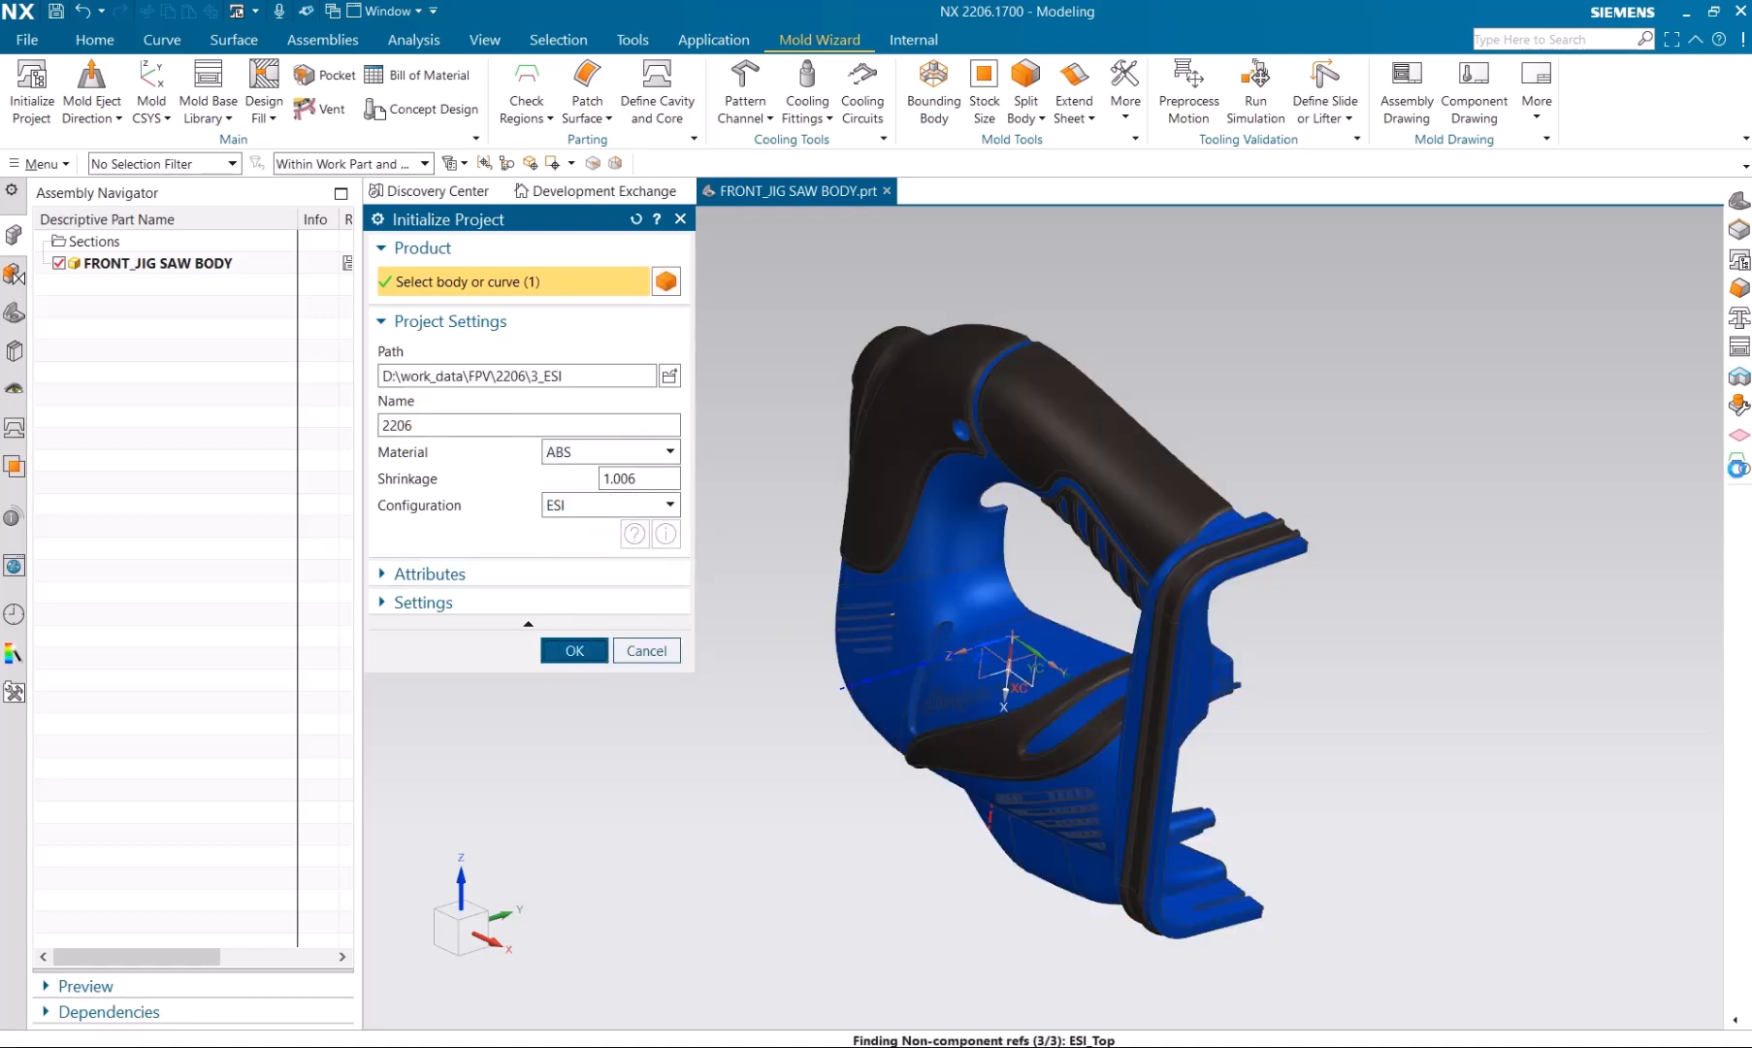
Open the 2206_ESI_Analysis_002 component in its own window.
{"action": "left_click", "coordinate": [560, 455]}
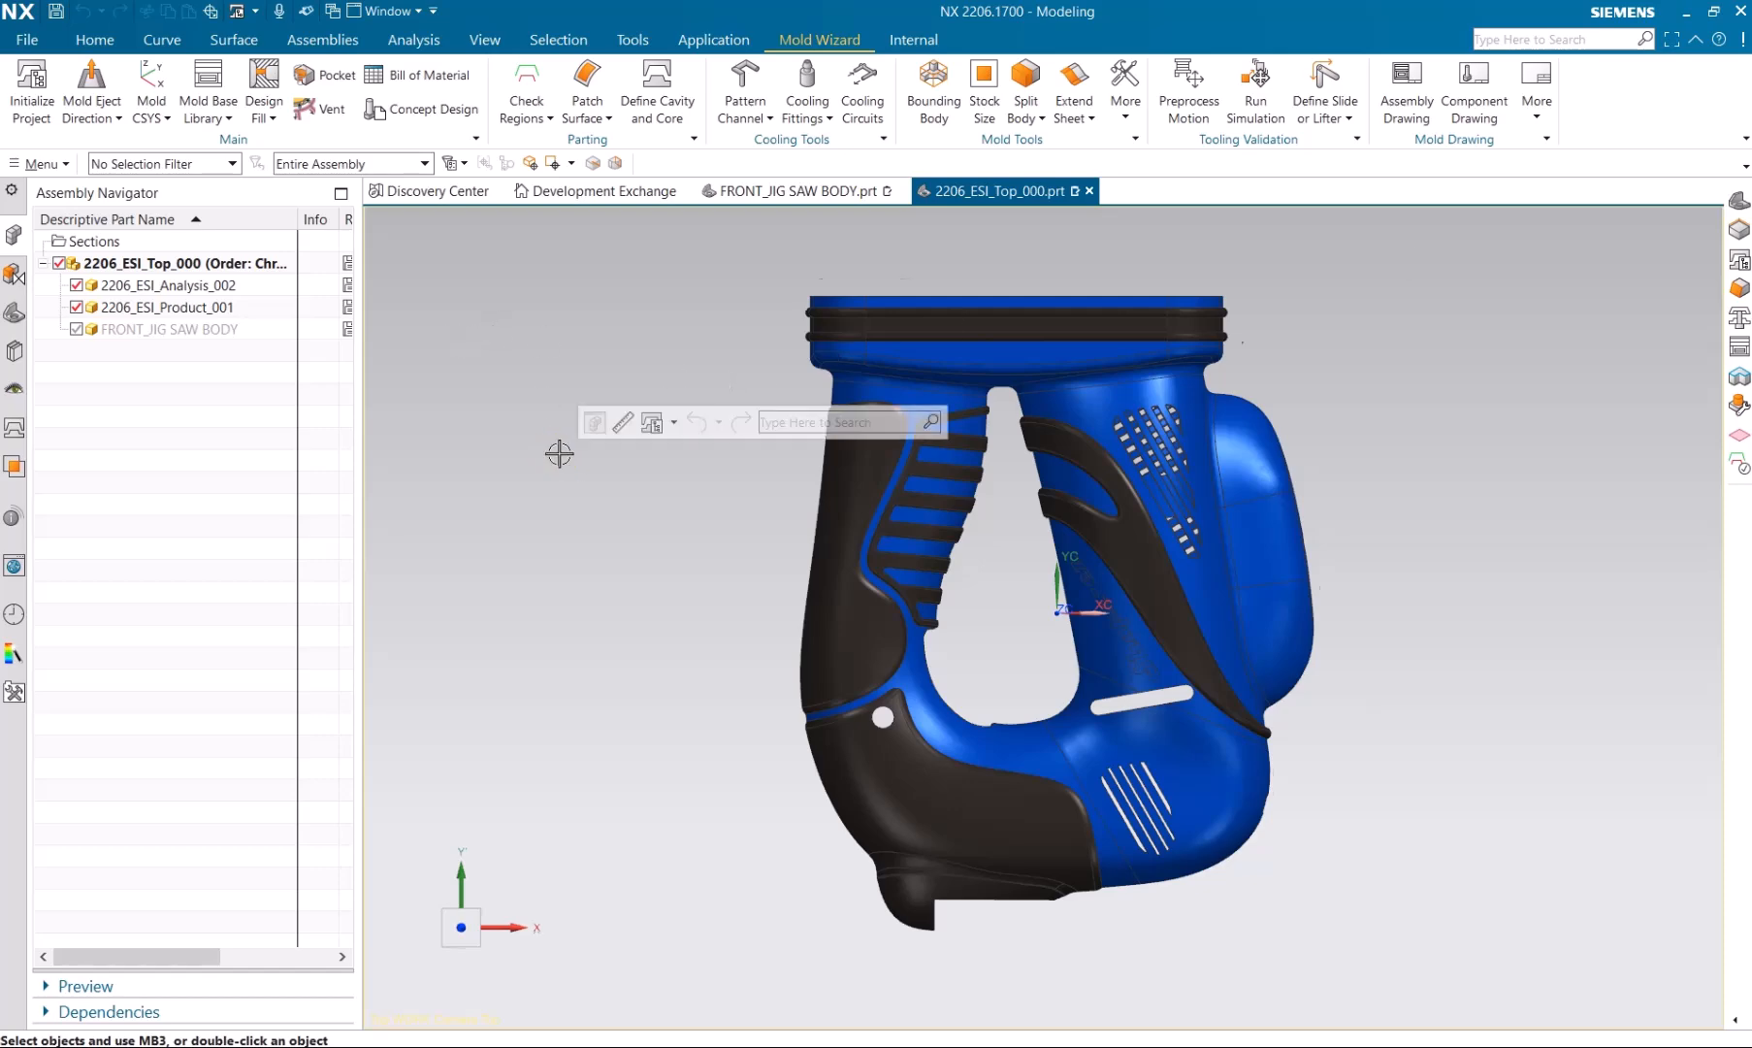
{"action": "key", "text": "Home"}
{"action": "right_click", "coordinate": [184, 285]}
{"action": "left_click", "coordinate": [254, 315]}
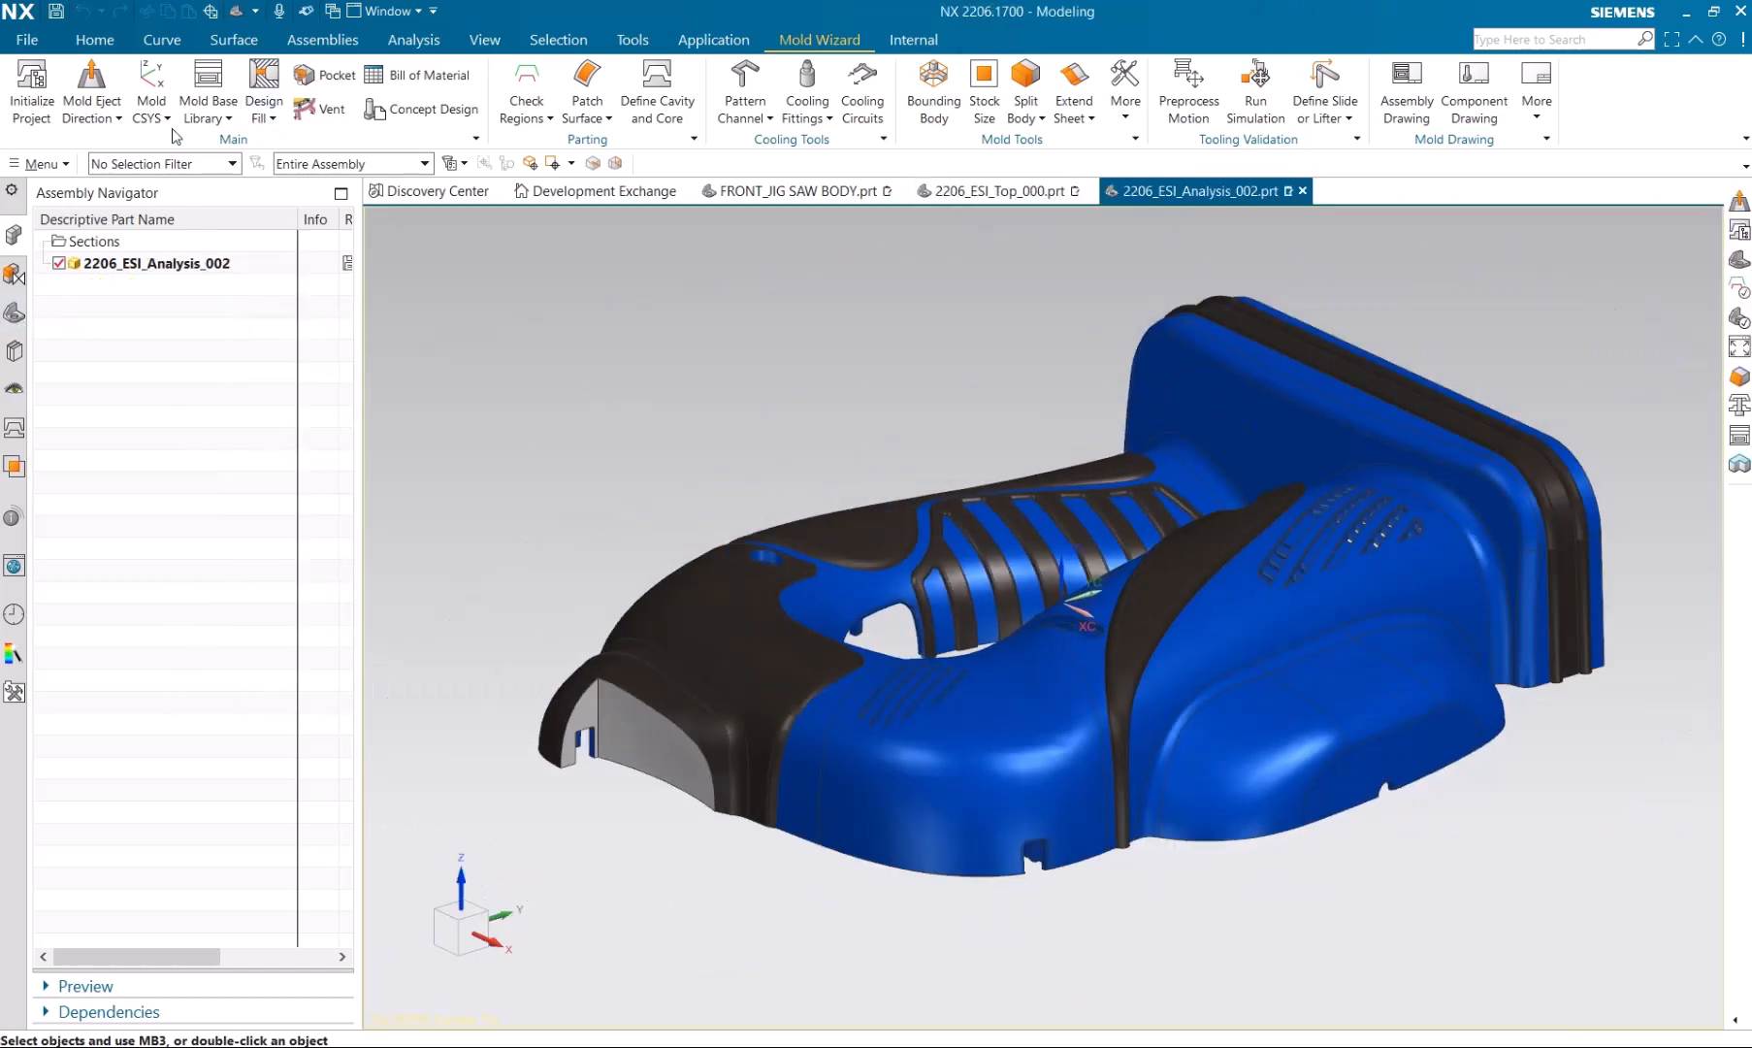
Run Mold Design Validation with the Mold Part Quality checker on the jigsaw body.
{"action": "left_click", "coordinate": [107, 108]}
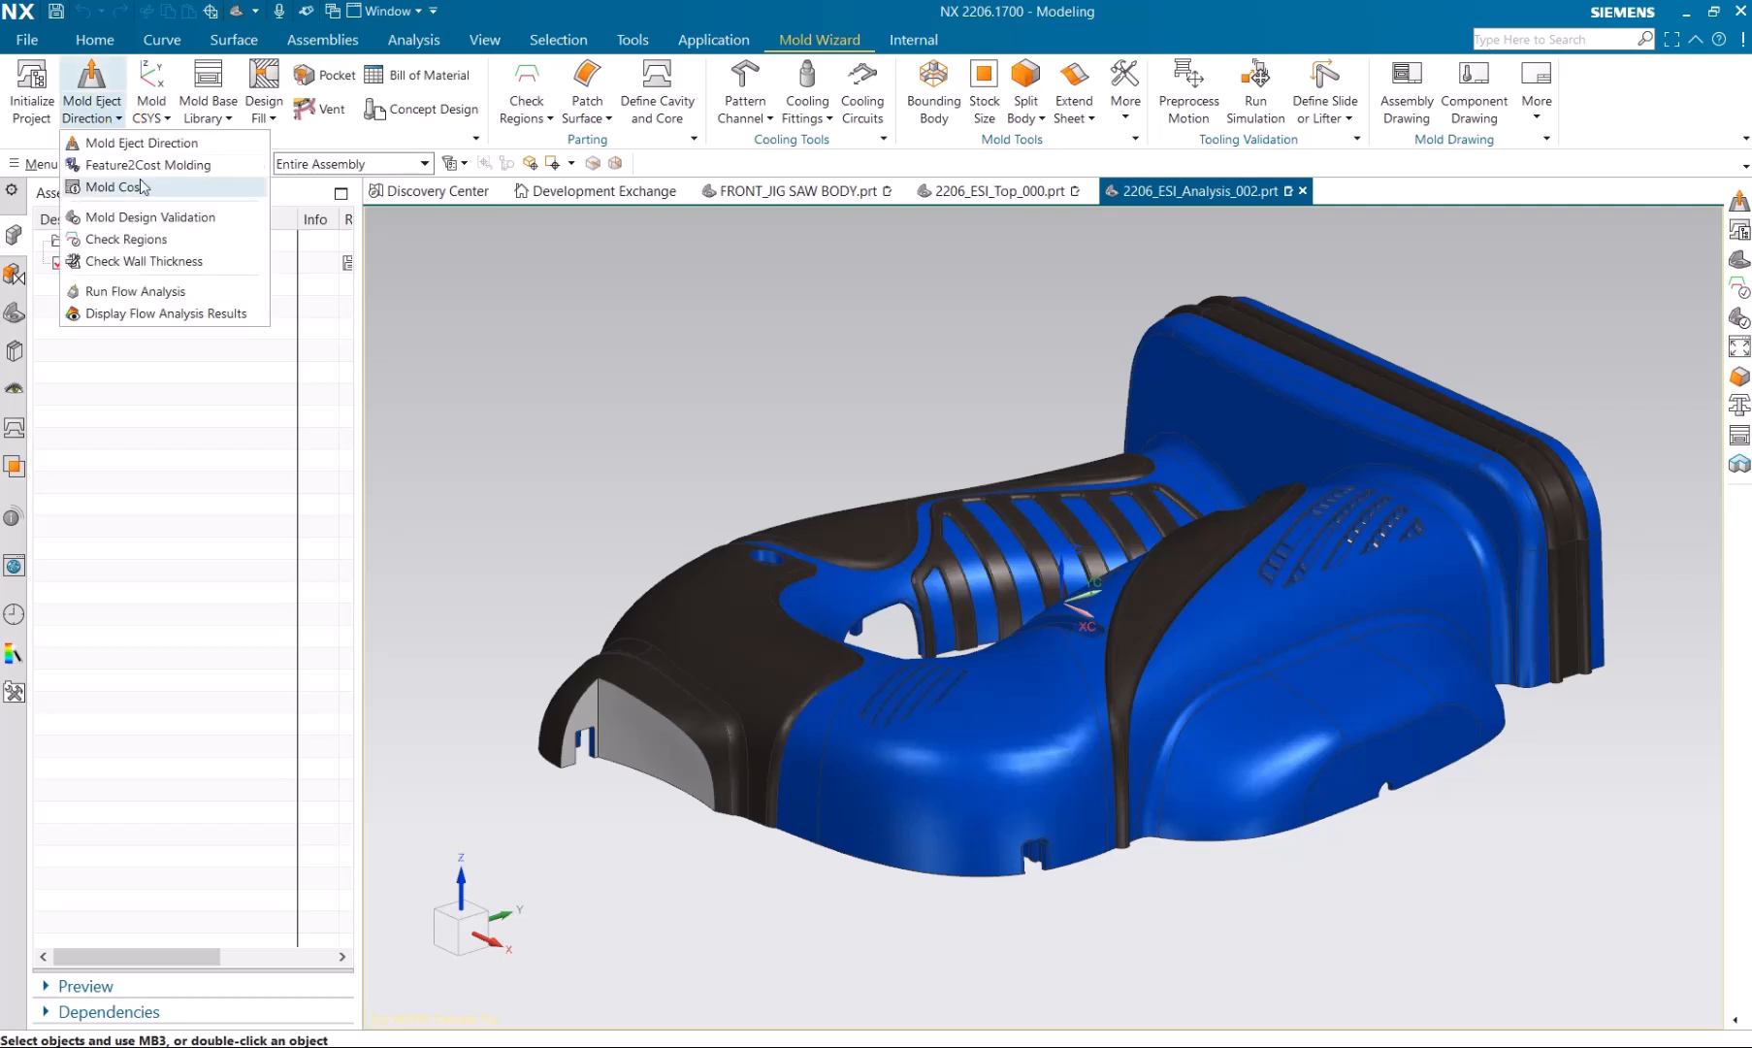
{"action": "left_click", "coordinate": [141, 164]}
{"action": "left_click", "coordinate": [421, 389]}
{"action": "left_click", "coordinate": [666, 767]}
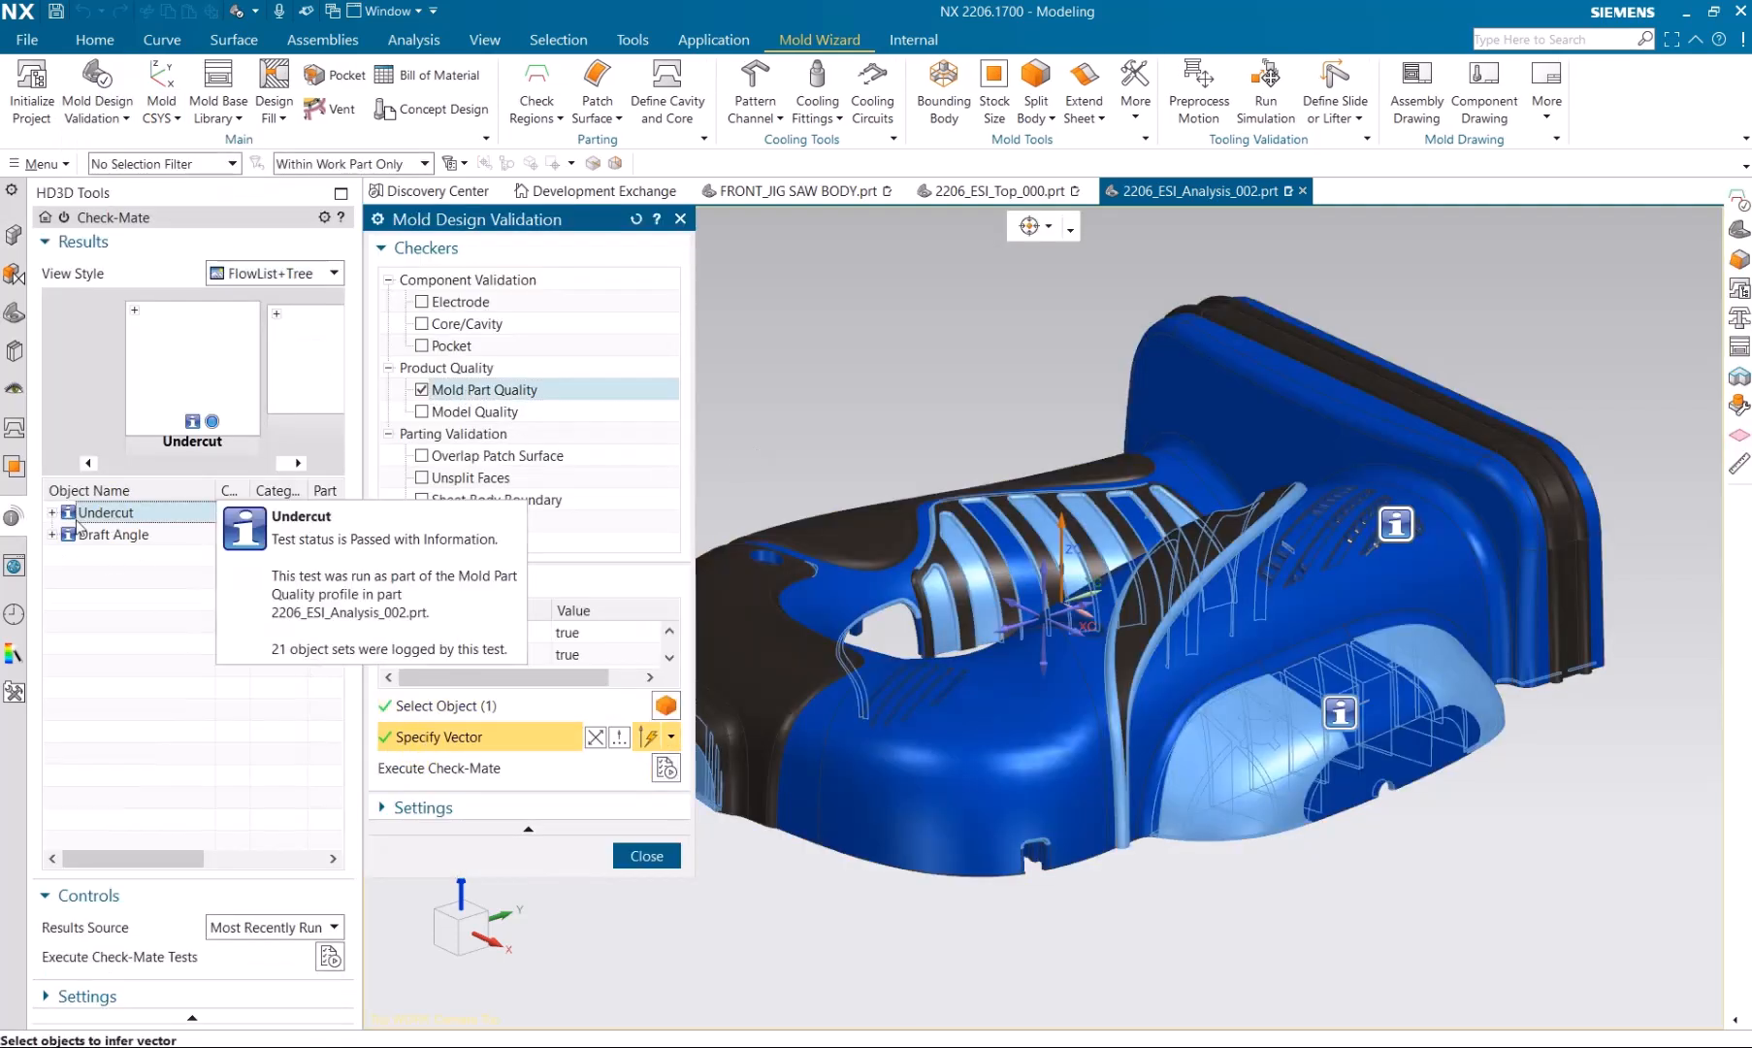
Inspect the draft angle results, highlighting the faces in the 0 ~ 3 and -3 ~ 0 face angle groups.
{"action": "left_click", "coordinate": [58, 537]}
{"action": "left_click", "coordinate": [51, 535]}
{"action": "left_click", "coordinate": [135, 557]}
{"action": "left_click", "coordinate": [150, 600]}
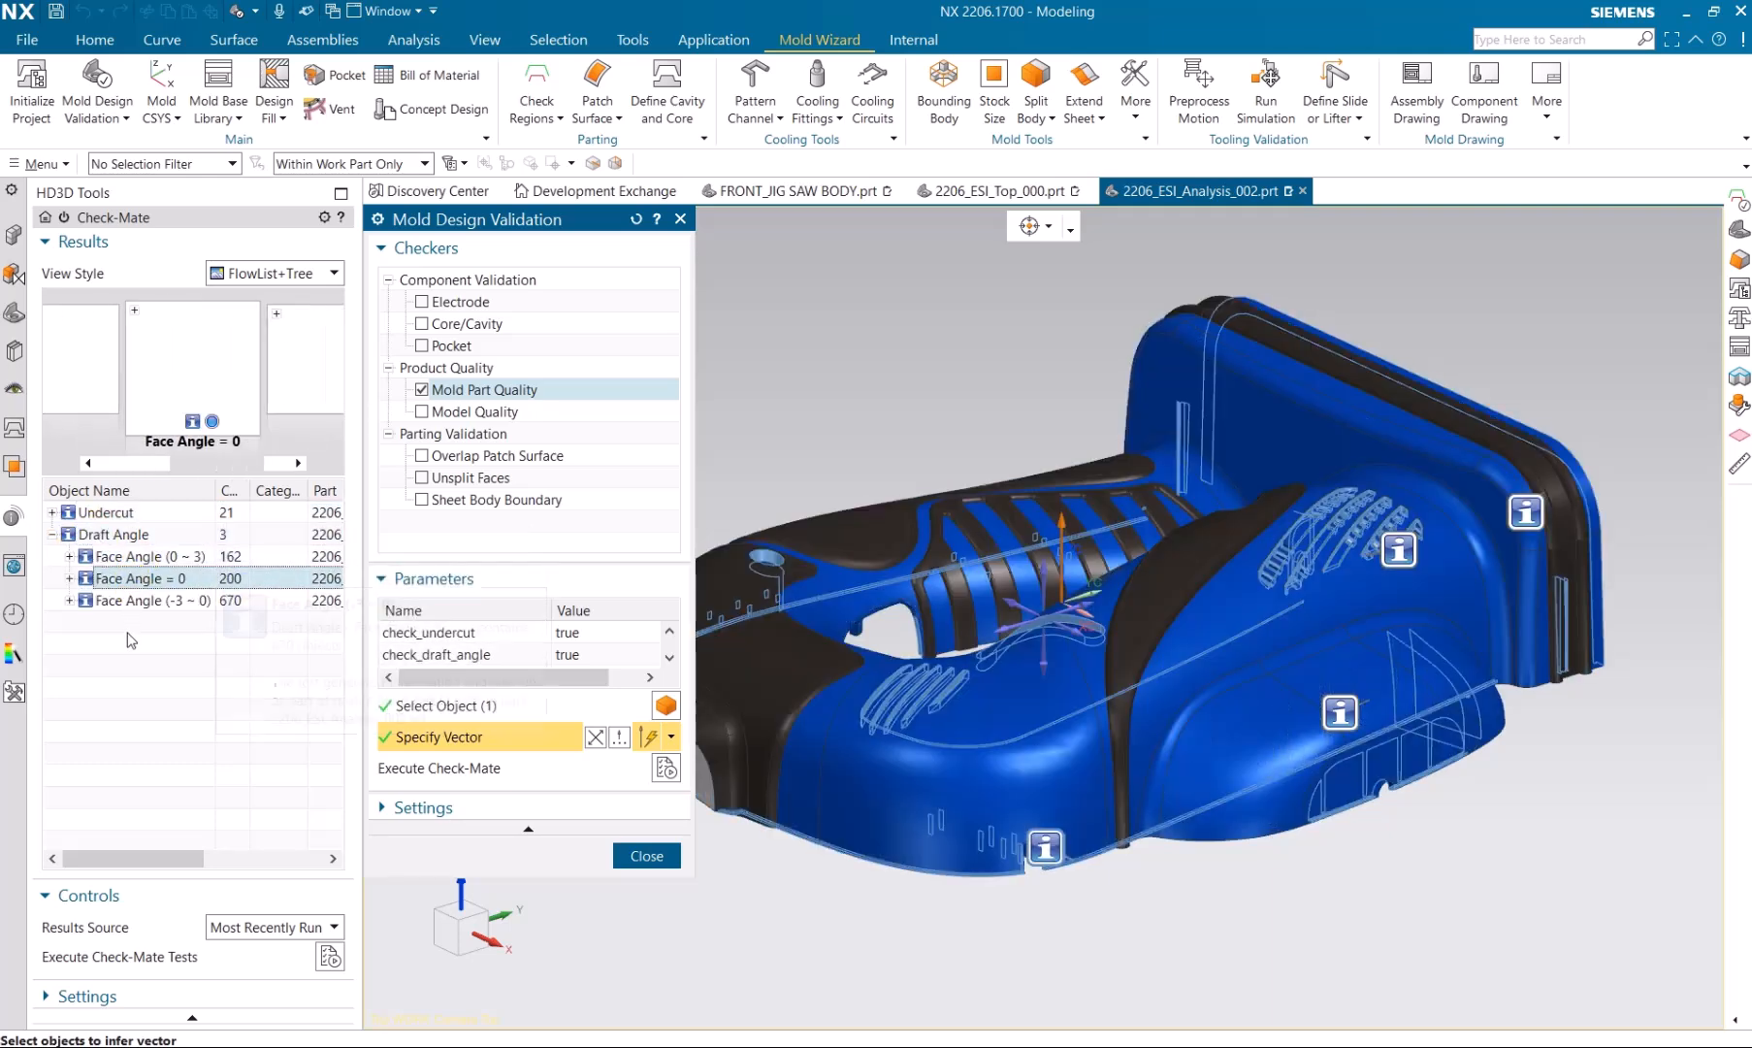
Run the Model Quality checker on the body, inspect its result and close the validation.
{"action": "left_click", "coordinate": [422, 412]}
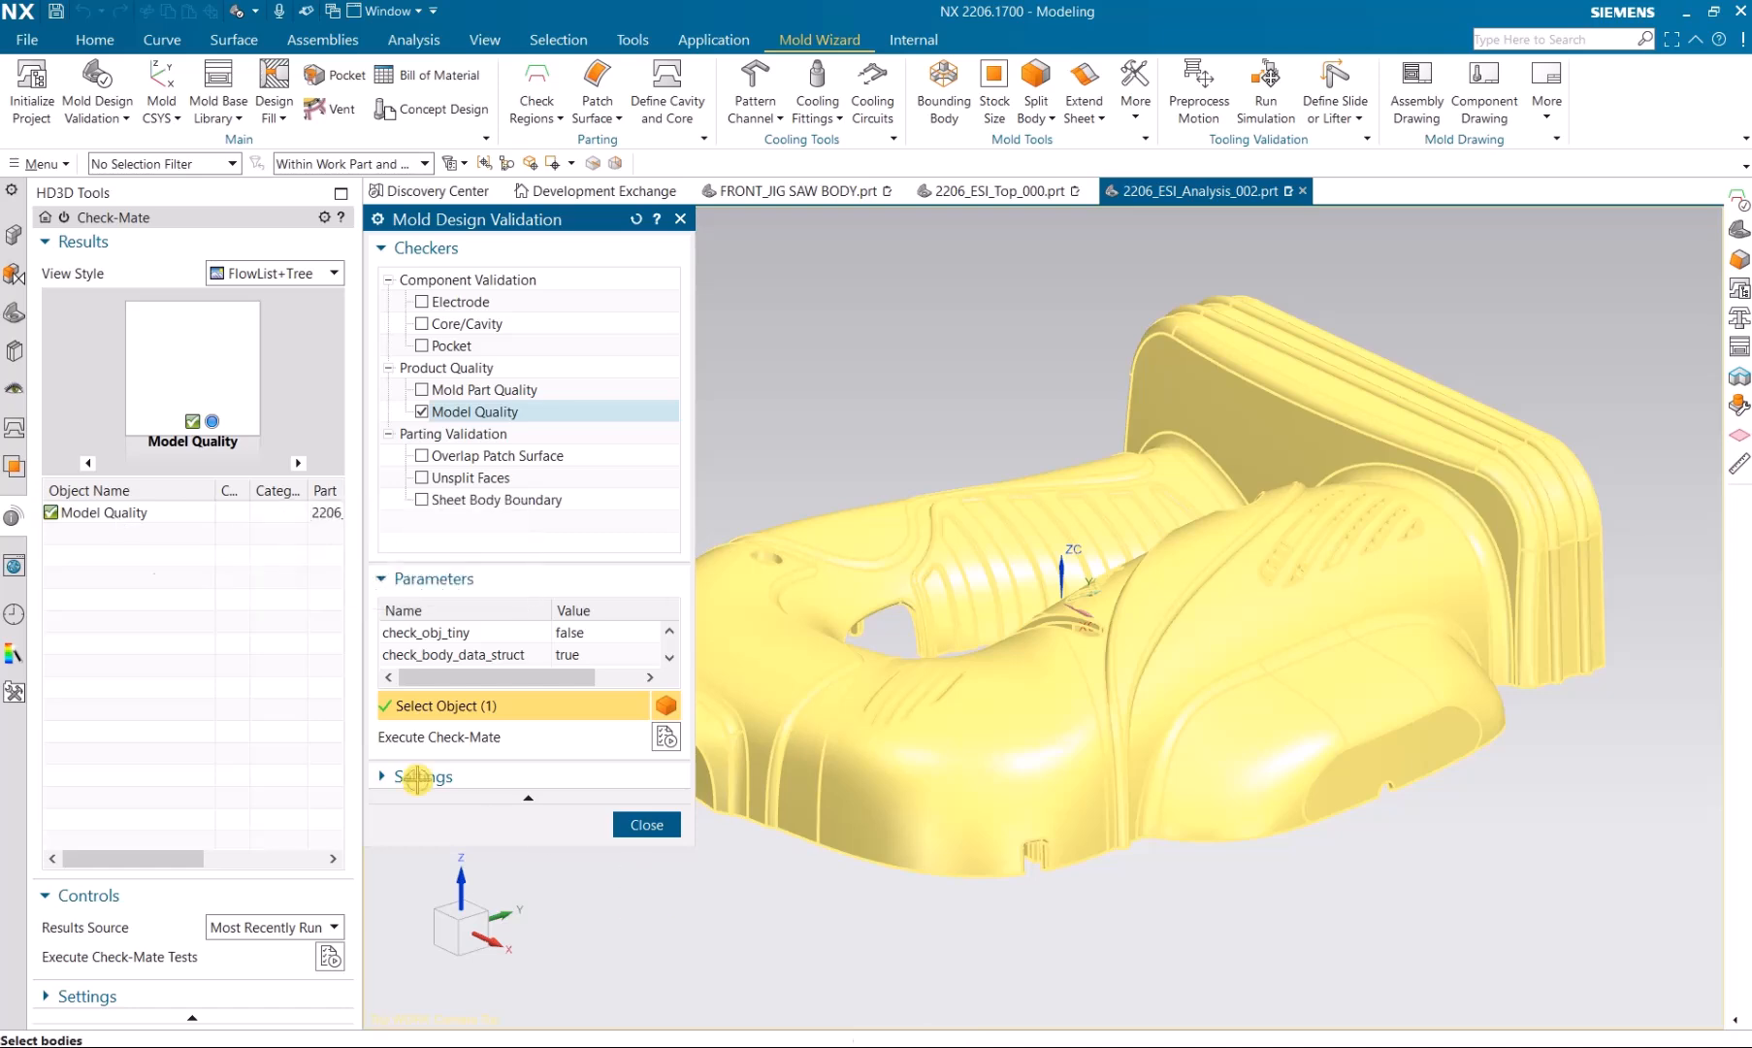
{"action": "left_click", "coordinate": [114, 514]}
{"action": "left_click", "coordinate": [645, 823]}
Calculate Check Regions for the part and set the region colors.
{"action": "left_click", "coordinate": [98, 106]}
{"action": "left_click", "coordinate": [112, 239]}
{"action": "left_click", "coordinate": [650, 546]}
{"action": "left_click", "coordinate": [657, 581]}
Assign the undefined faces to mold regions, putting the crossover vertical faces in the core region.
{"action": "left_click", "coordinate": [418, 497]}
{"action": "left_click", "coordinate": [418, 544]}
{"action": "left_click", "coordinate": [574, 904]}
{"action": "left_click", "coordinate": [418, 521]}
{"action": "left_click", "coordinate": [475, 712]}
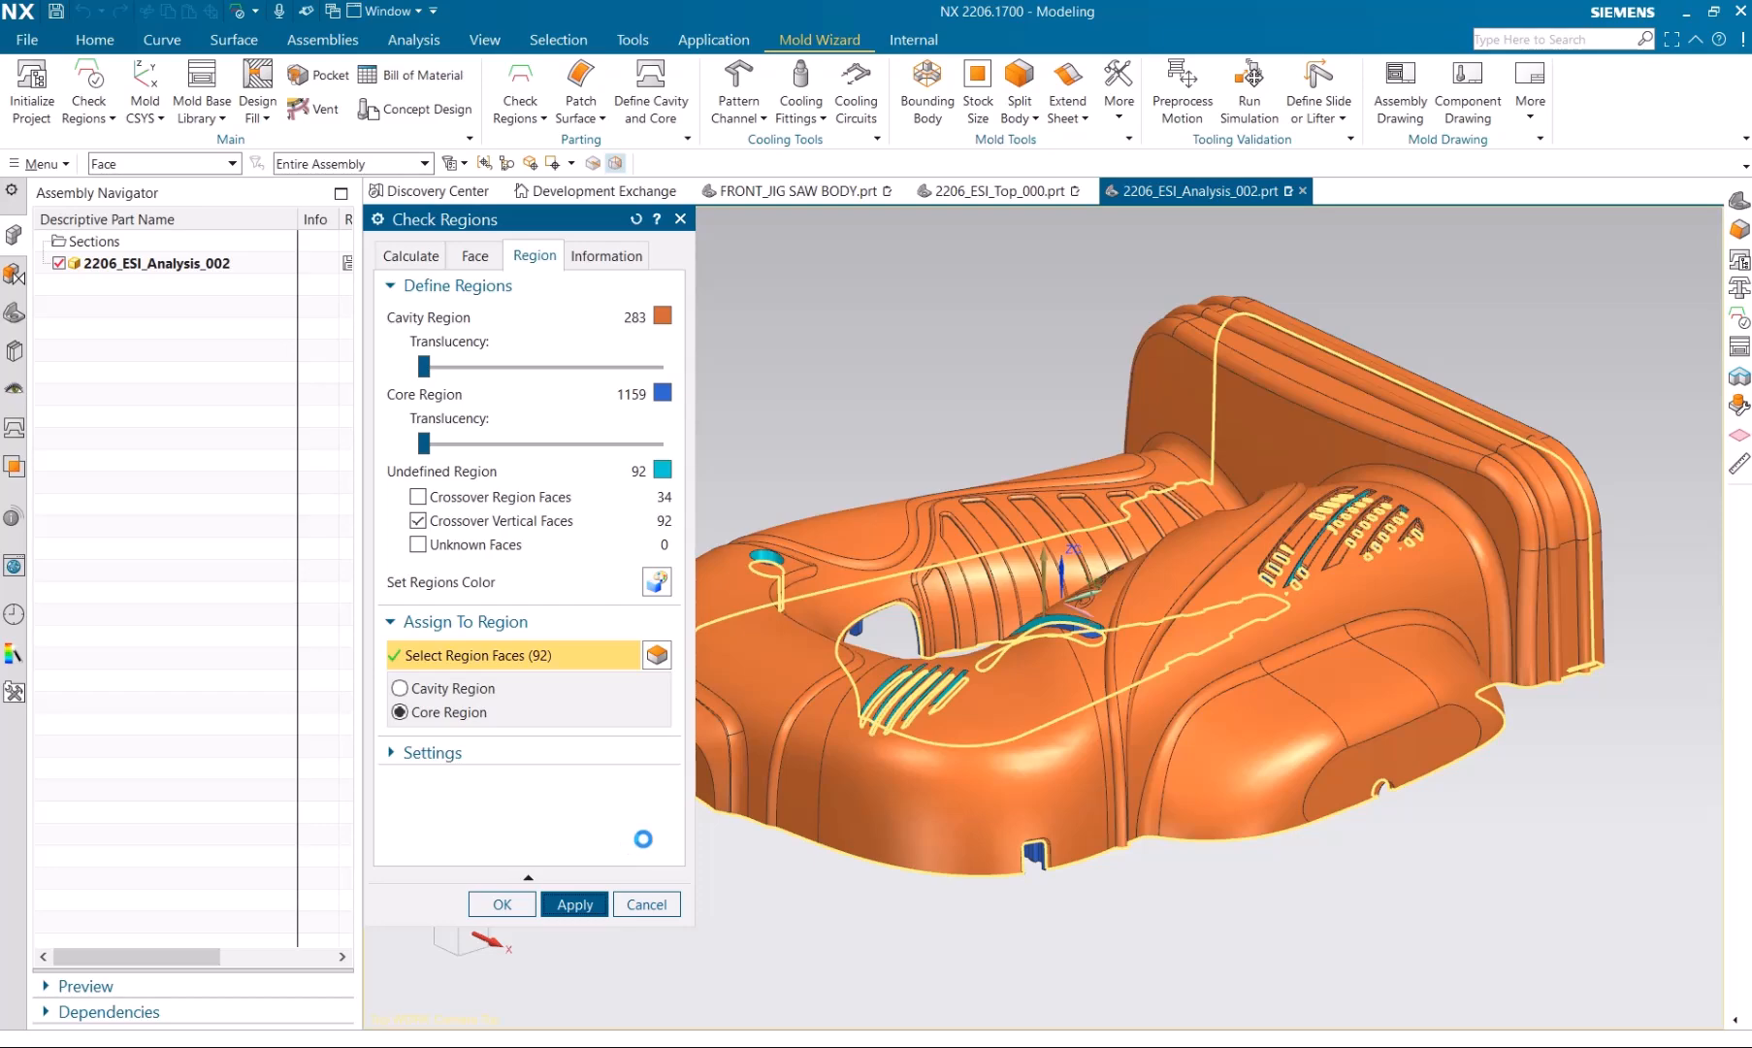
Highlight the crossover faces and undercut areas on the part for inspection, and exit the region check.
{"action": "middle_click_drag", "start_coordinate": [1155, 713], "coordinate": [1123, 570]}
{"action": "left_click", "coordinate": [475, 256]}
{"action": "left_click", "coordinate": [397, 617]}
{"action": "left_click", "coordinate": [397, 641]}
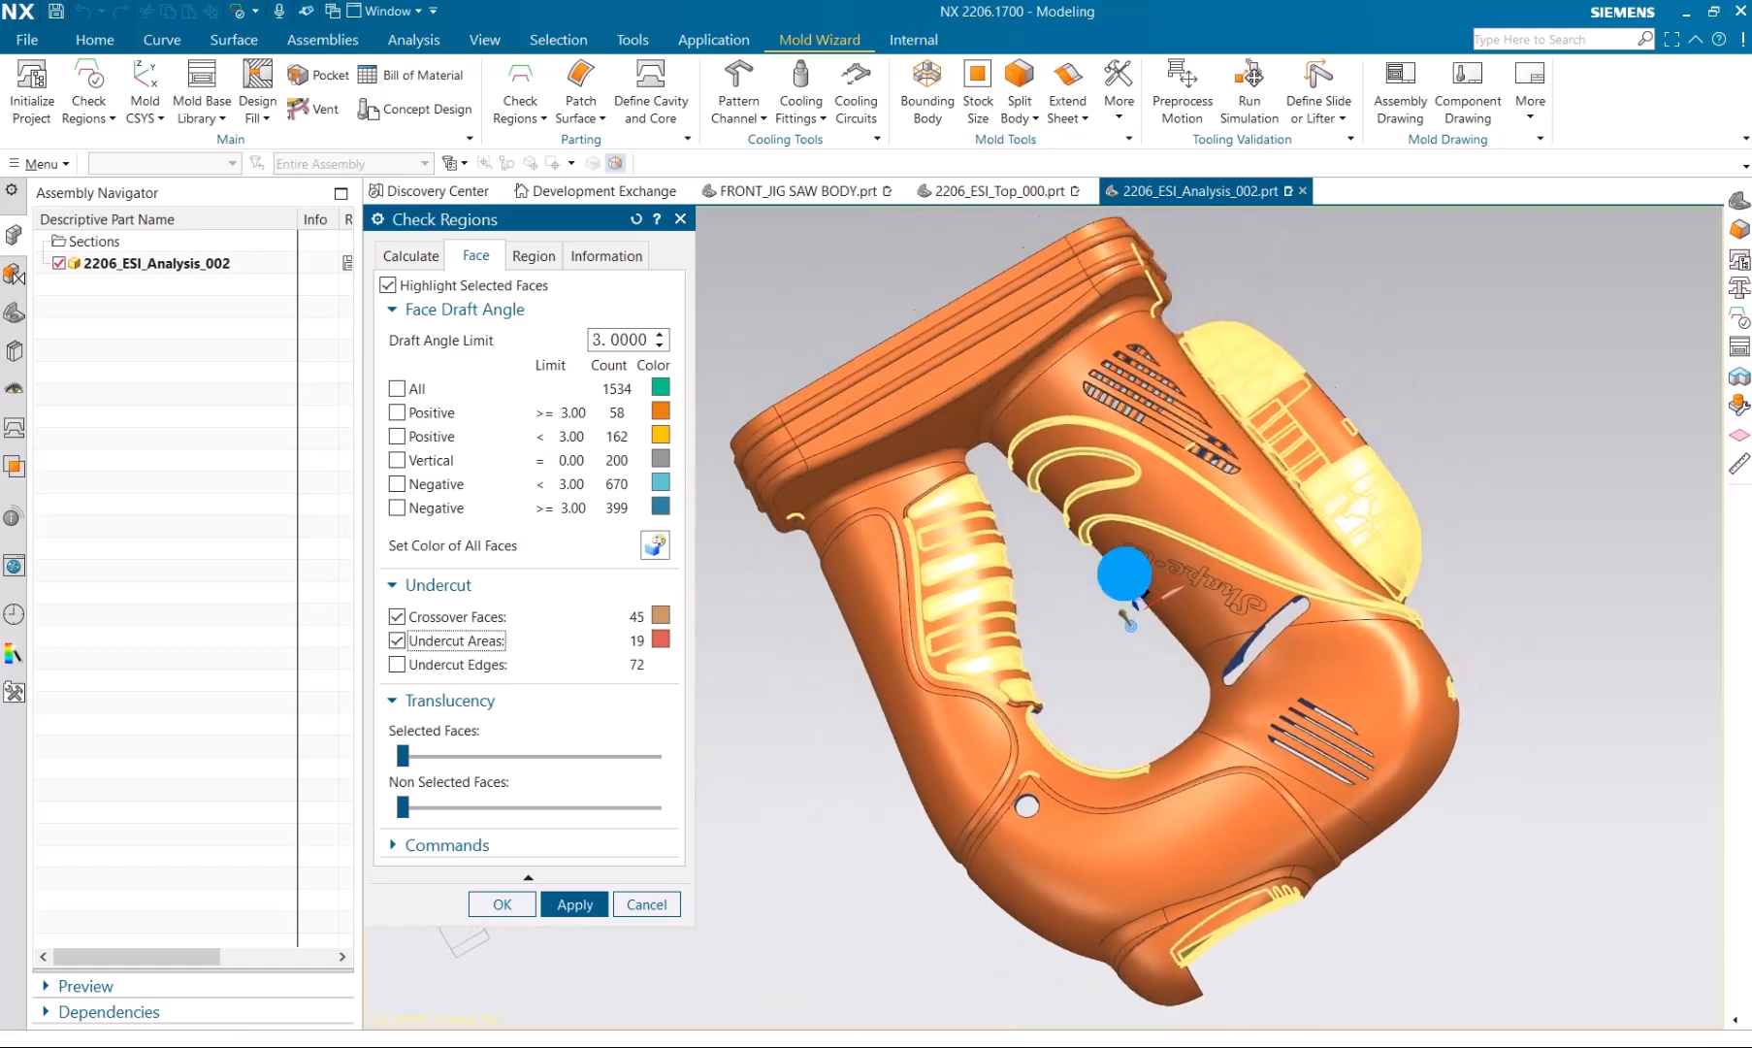
{"action": "left_click", "coordinate": [637, 905]}
Calculate the body's wall thickness with the Rolling Ball method, inspect both sides of the part and close the check.
{"action": "left_click", "coordinate": [112, 118]}
{"action": "left_click", "coordinate": [126, 254]}
{"action": "left_click", "coordinate": [657, 751]}
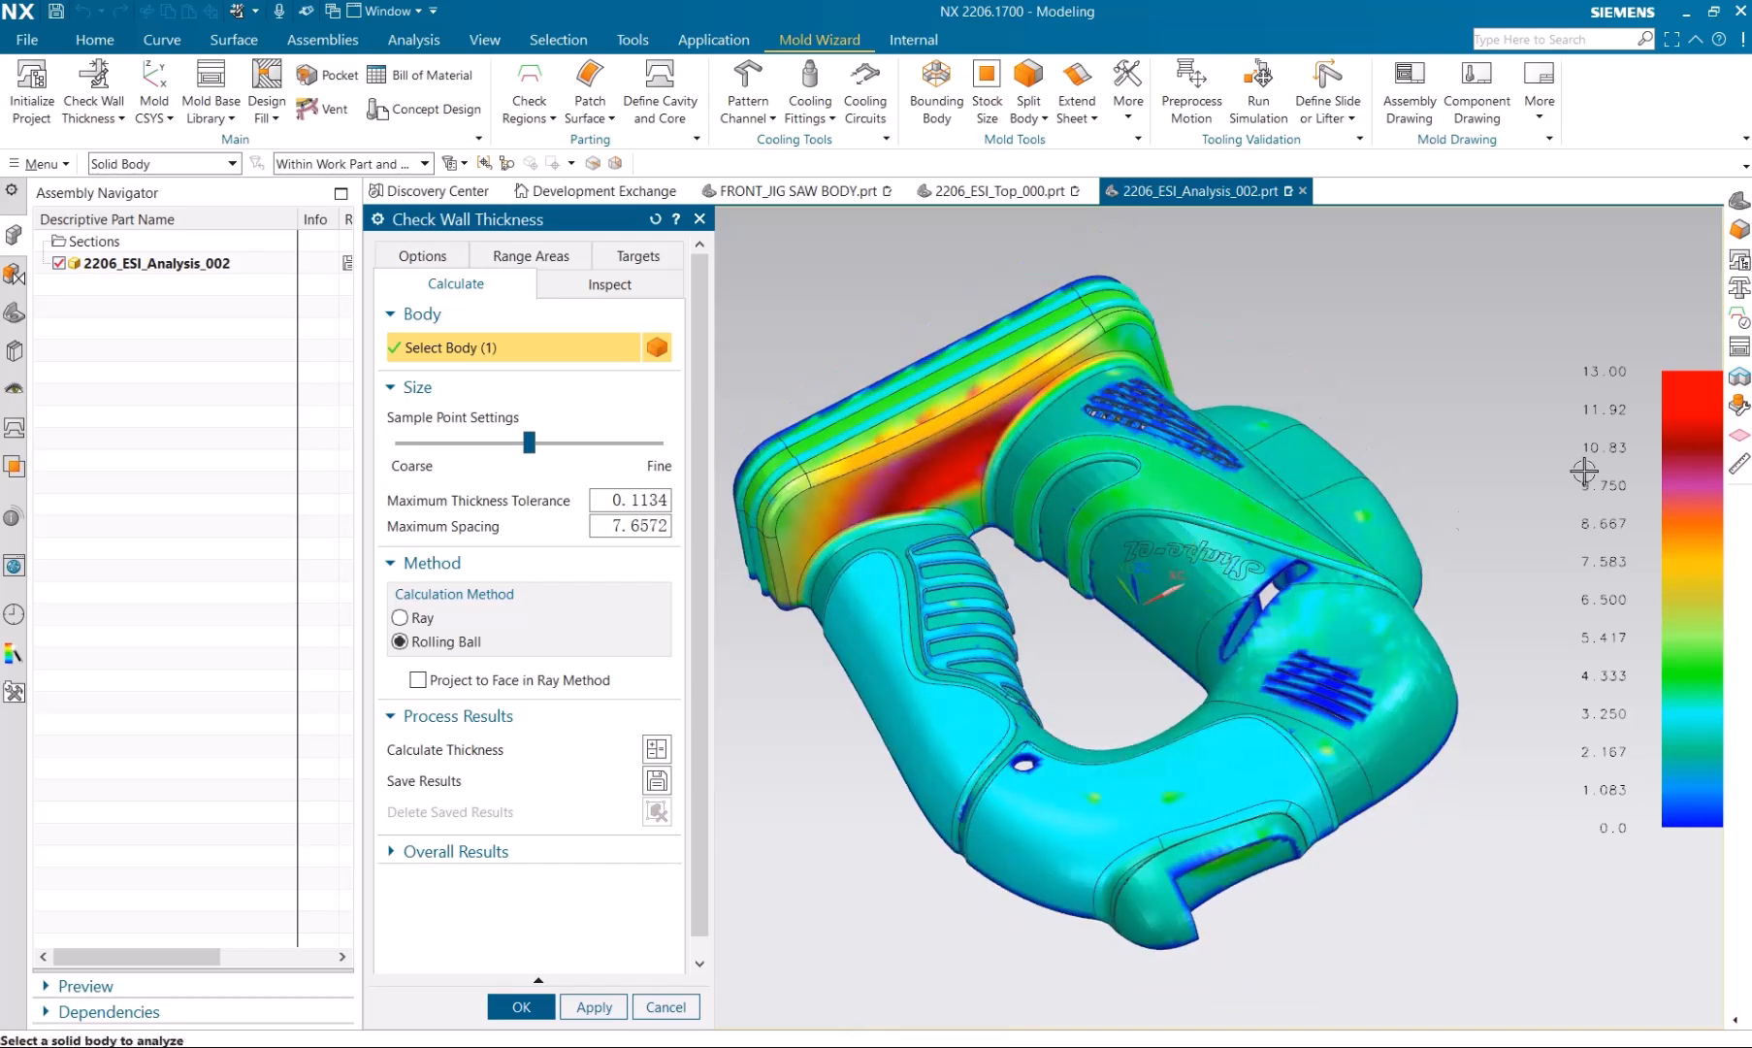
{"action": "middle_click_drag", "start_coordinate": [1465, 521], "coordinate": [1257, 673]}
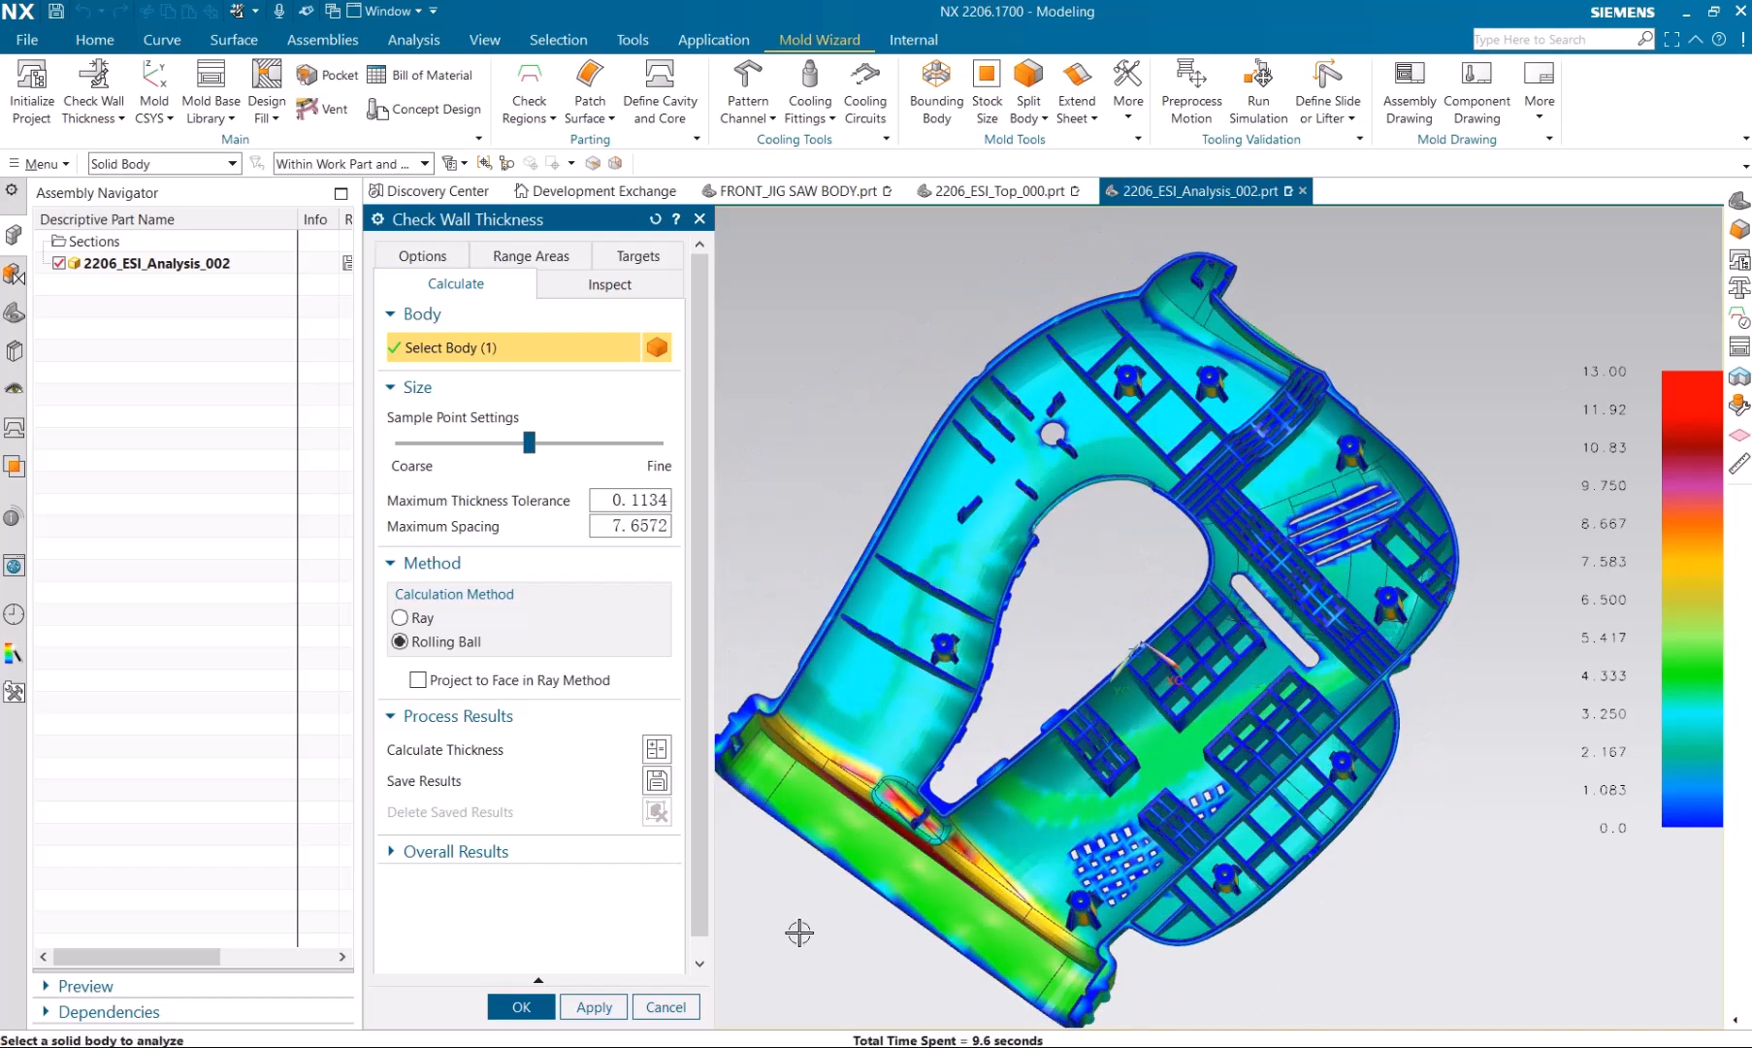
{"action": "left_click", "coordinate": [665, 1006]}
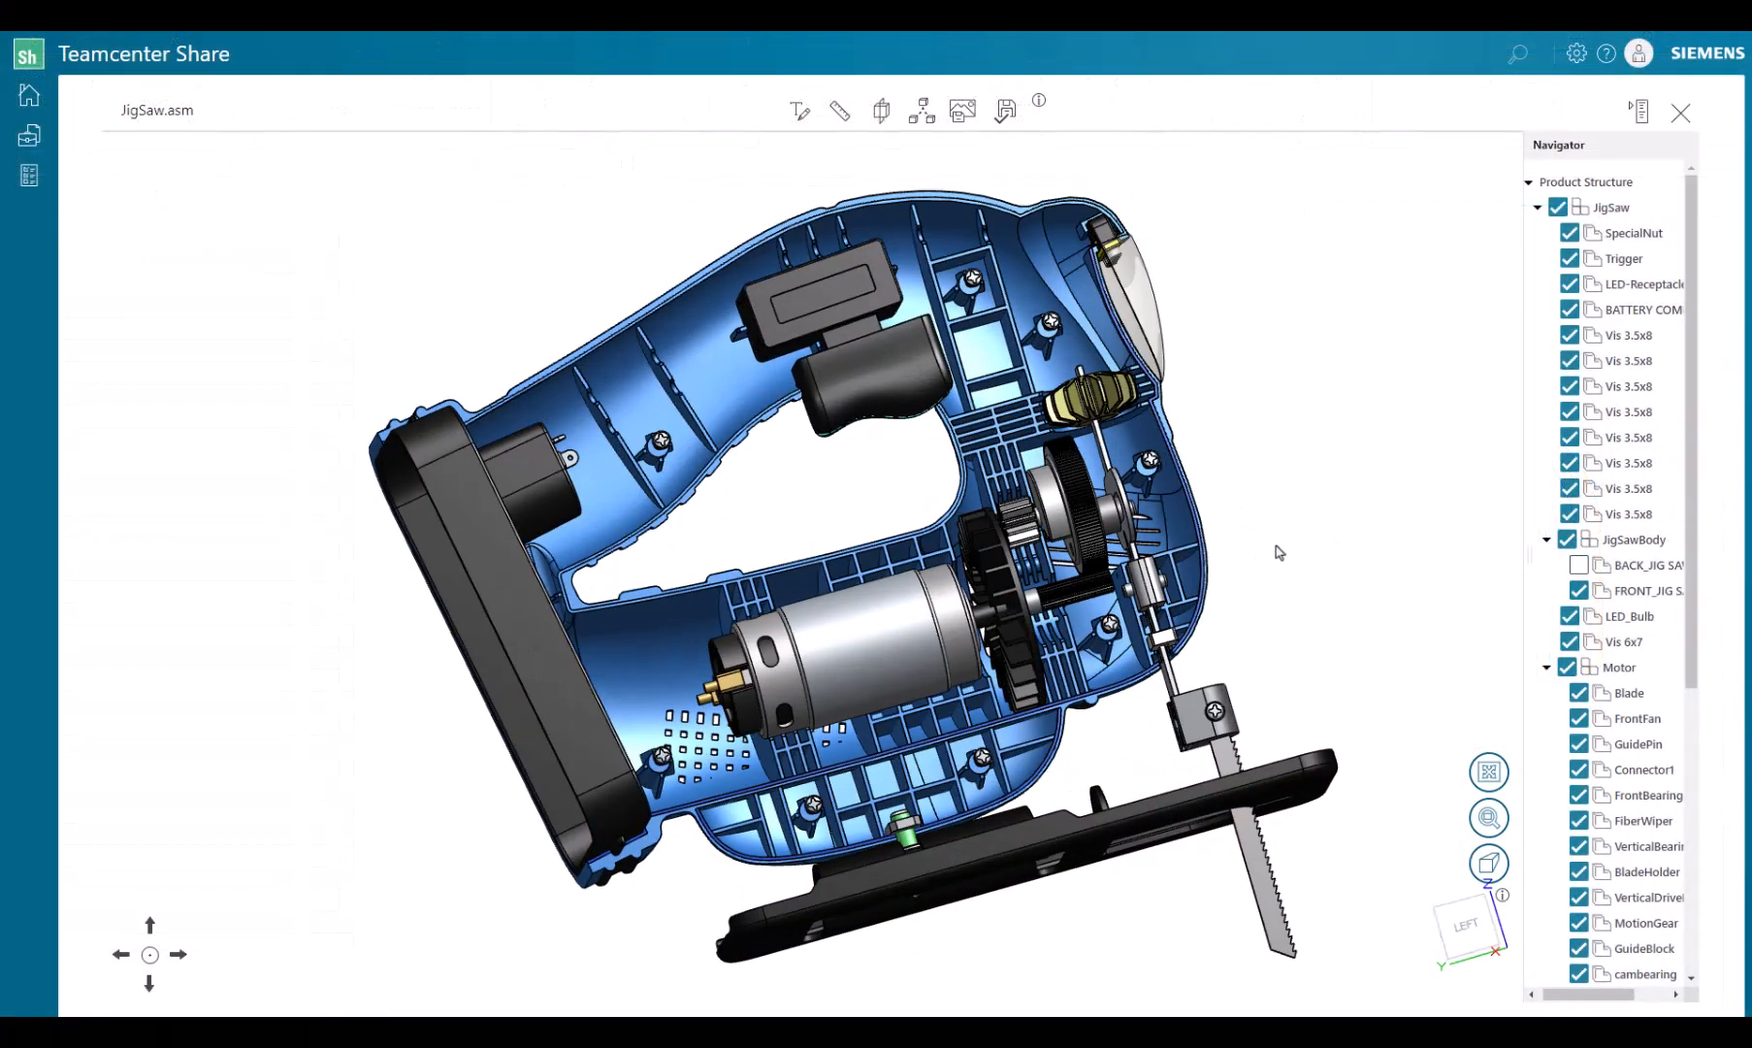
In Teamcenter Share, circle the jigsaw's front section and add the text note "Add the necessary drafts for mold design".
{"action": "left_click", "coordinate": [797, 112]}
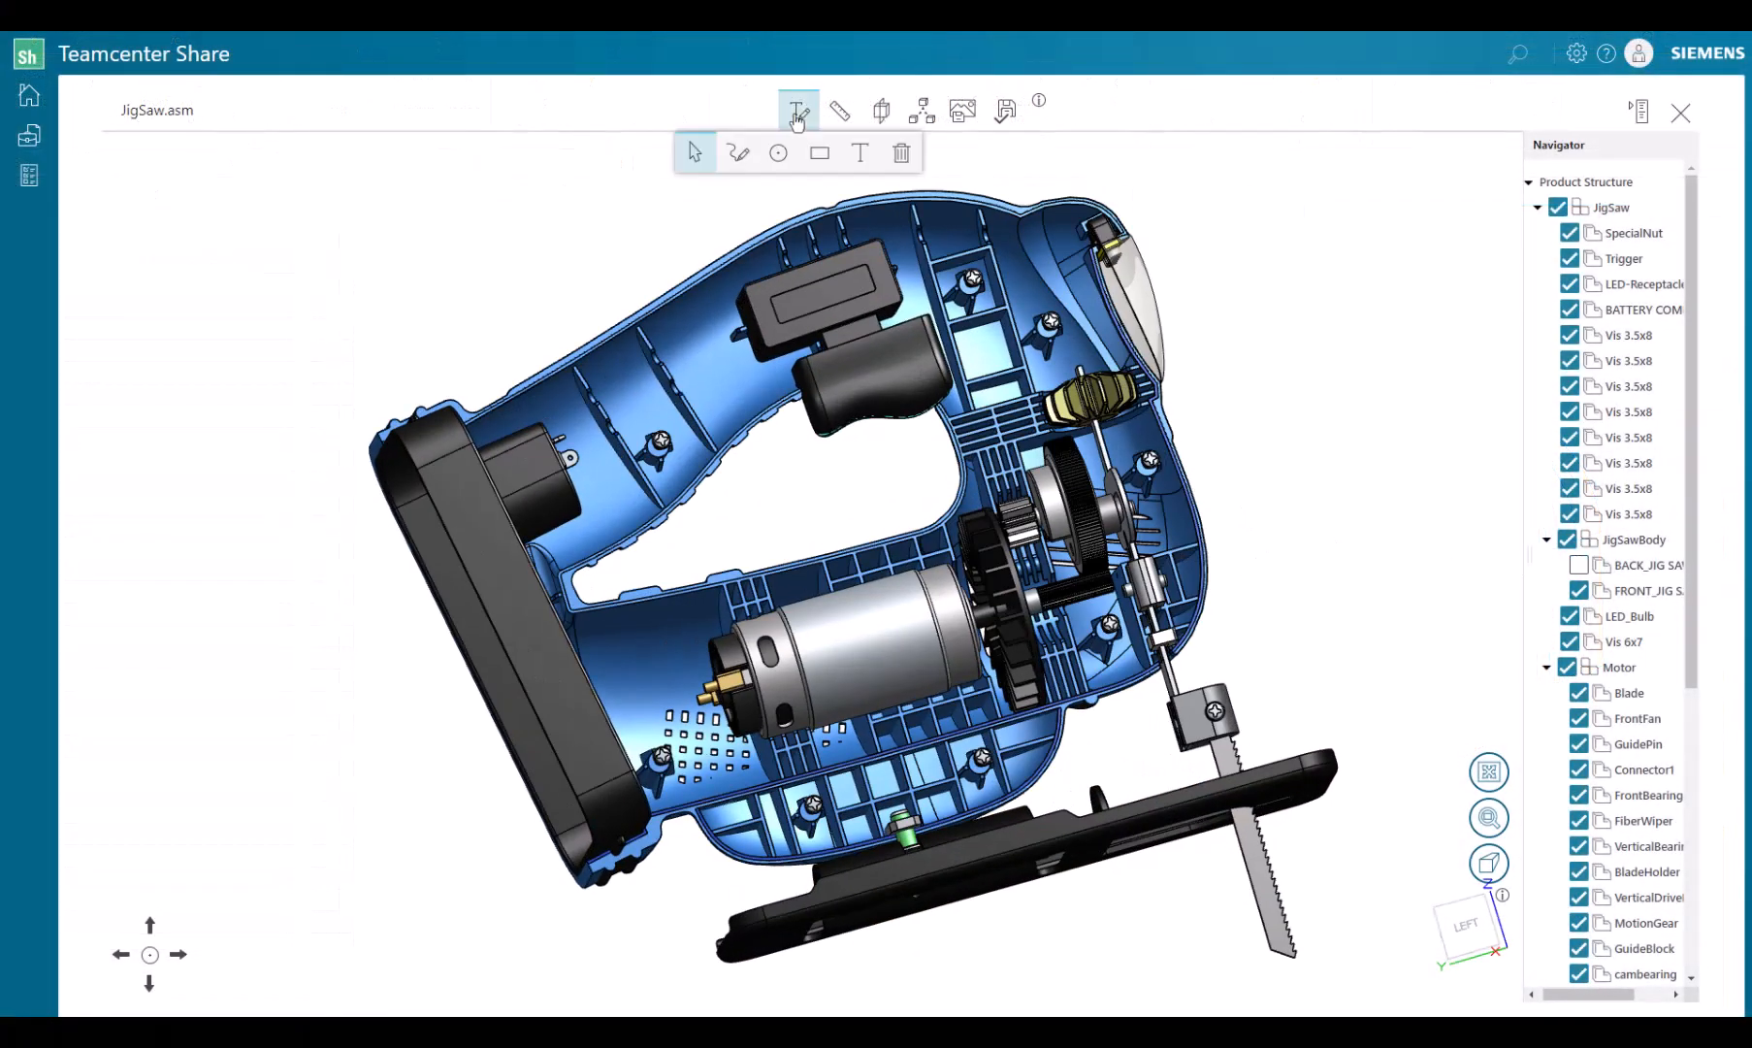
{"action": "left_click_drag", "start_coordinate": [1124, 240], "coordinate": [1327, 640]}
{"action": "left_click", "coordinate": [860, 153]}
{"action": "left_click", "coordinate": [1362, 546]}
{"action": "left_click_drag", "start_coordinate": [1365, 547], "coordinate": [1317, 584]}
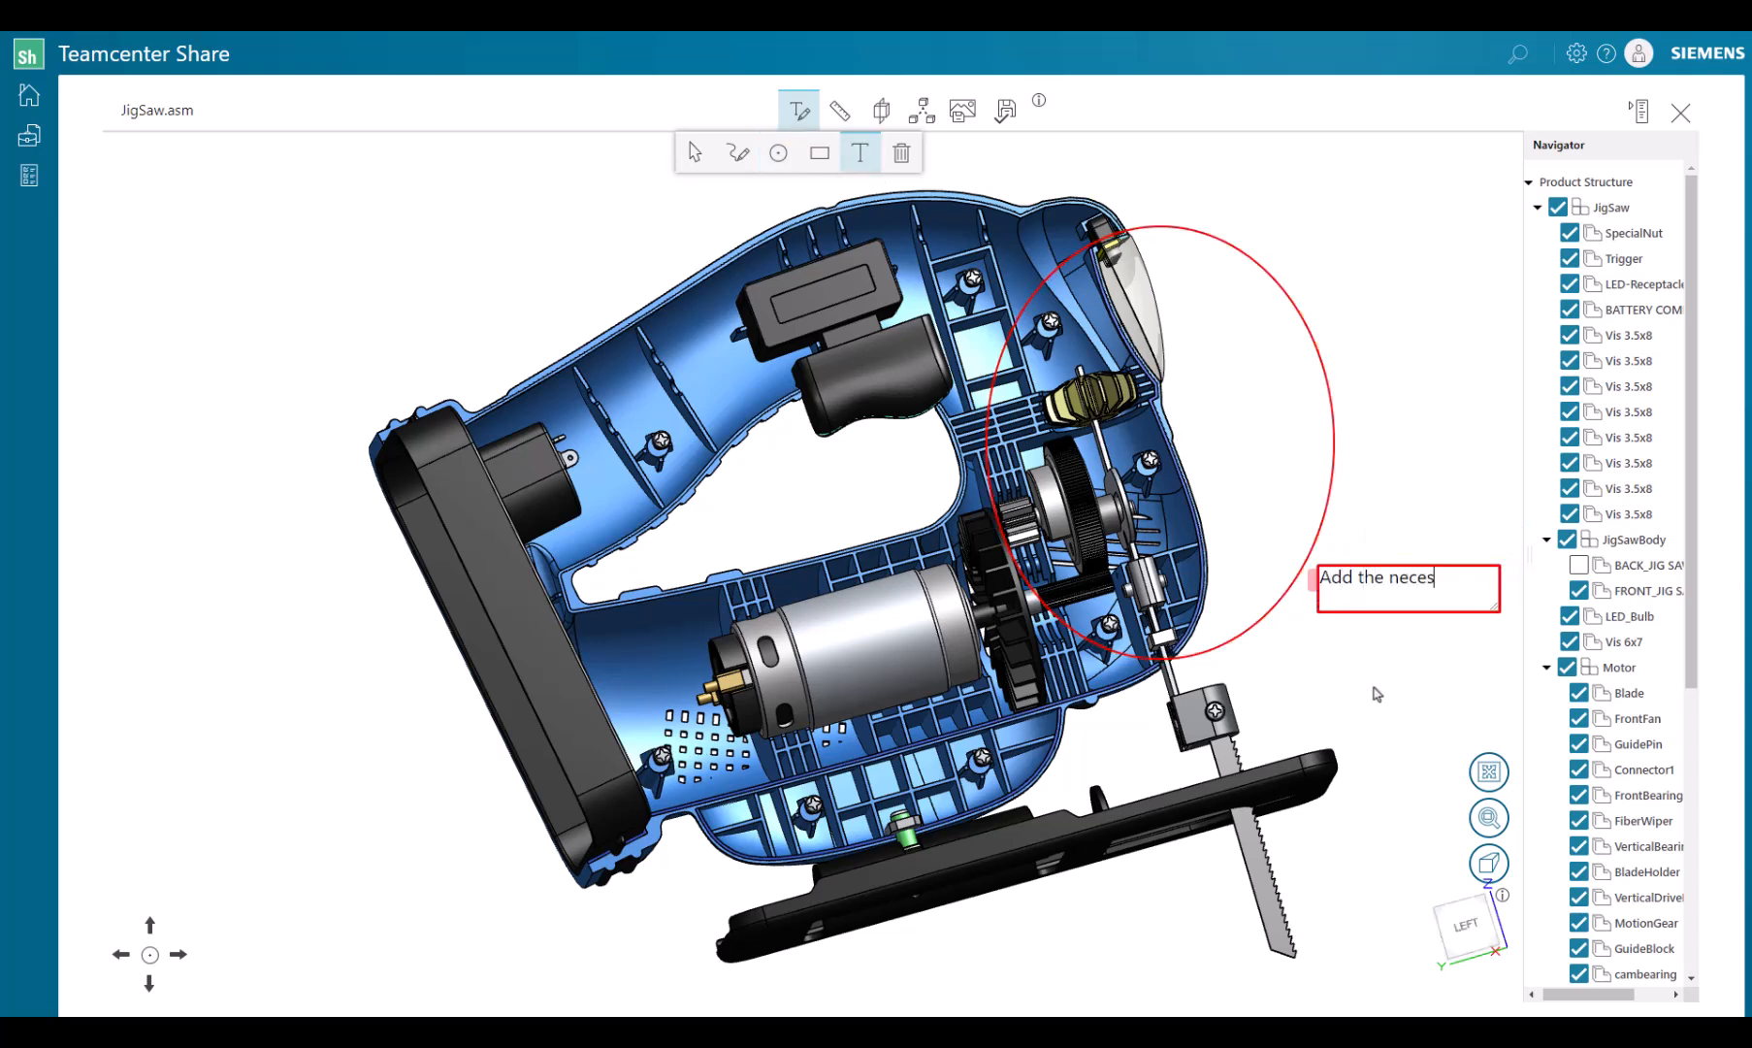
{"action": "type", "text": "design"}
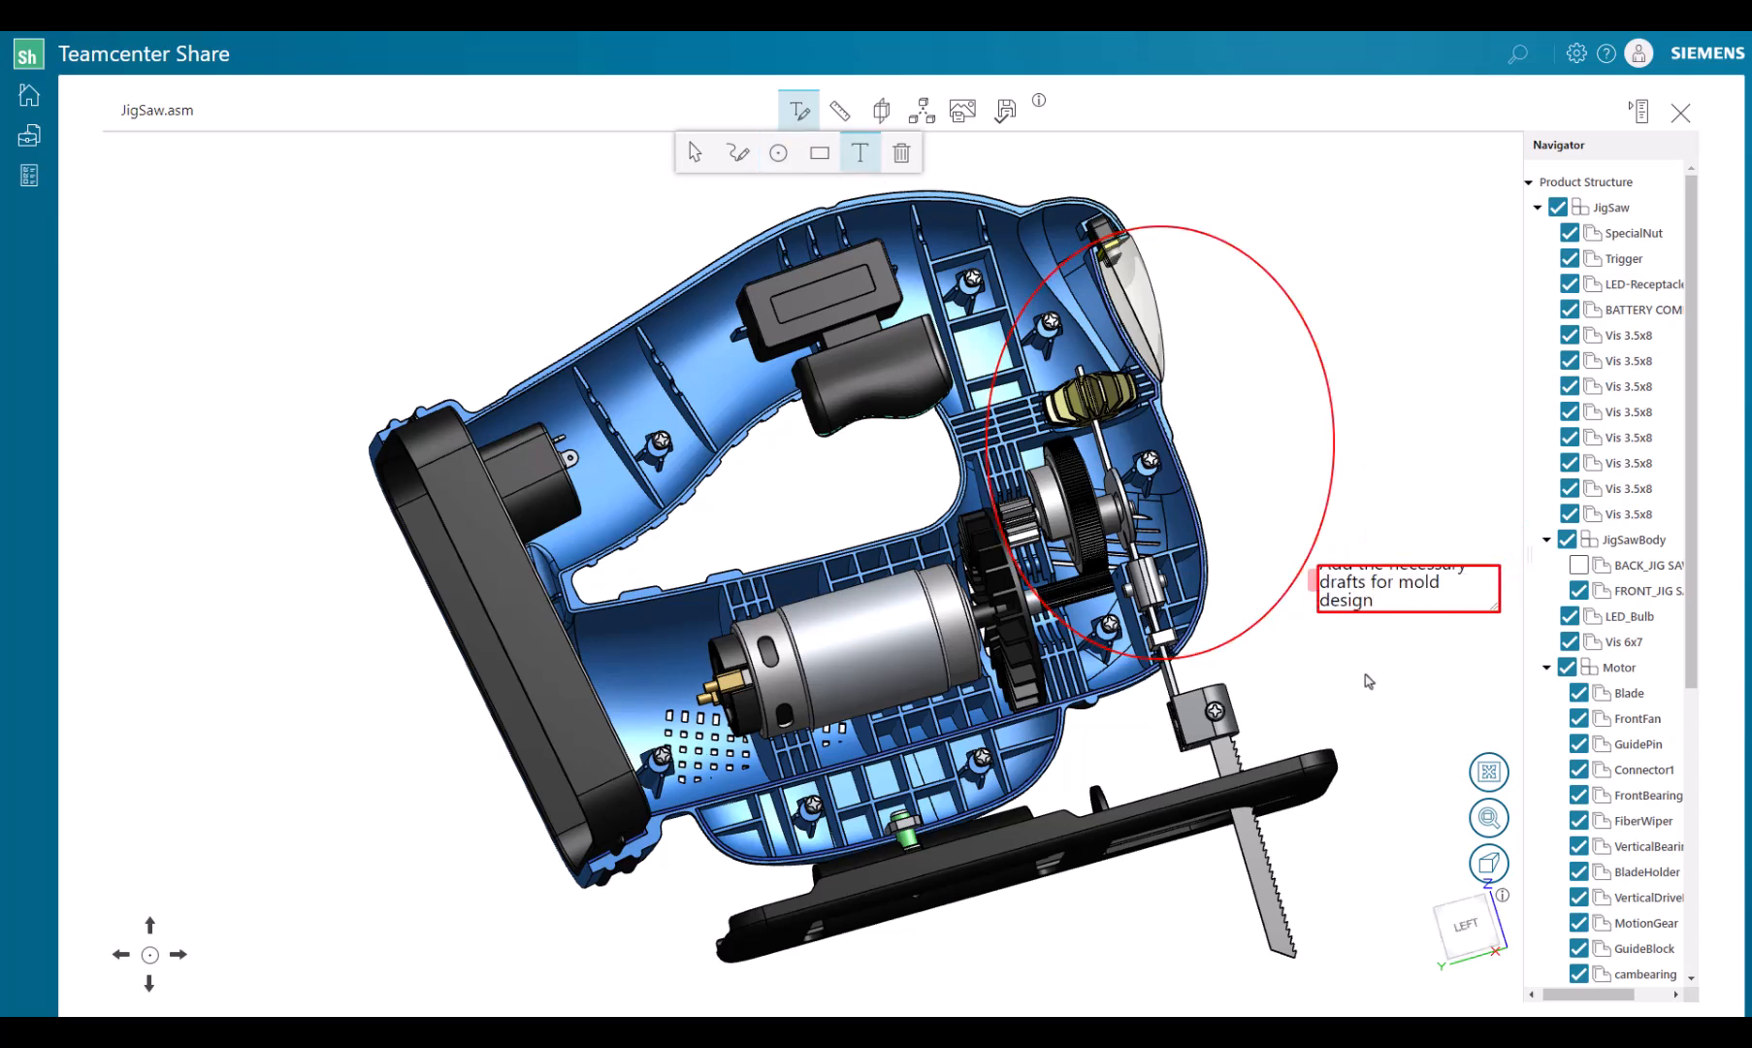
Save the markup view under the name "Drafts".
{"action": "left_click", "coordinate": [1006, 111]}
{"action": "type", "text": "Drafts"}
{"action": "left_click", "coordinate": [1048, 622]}
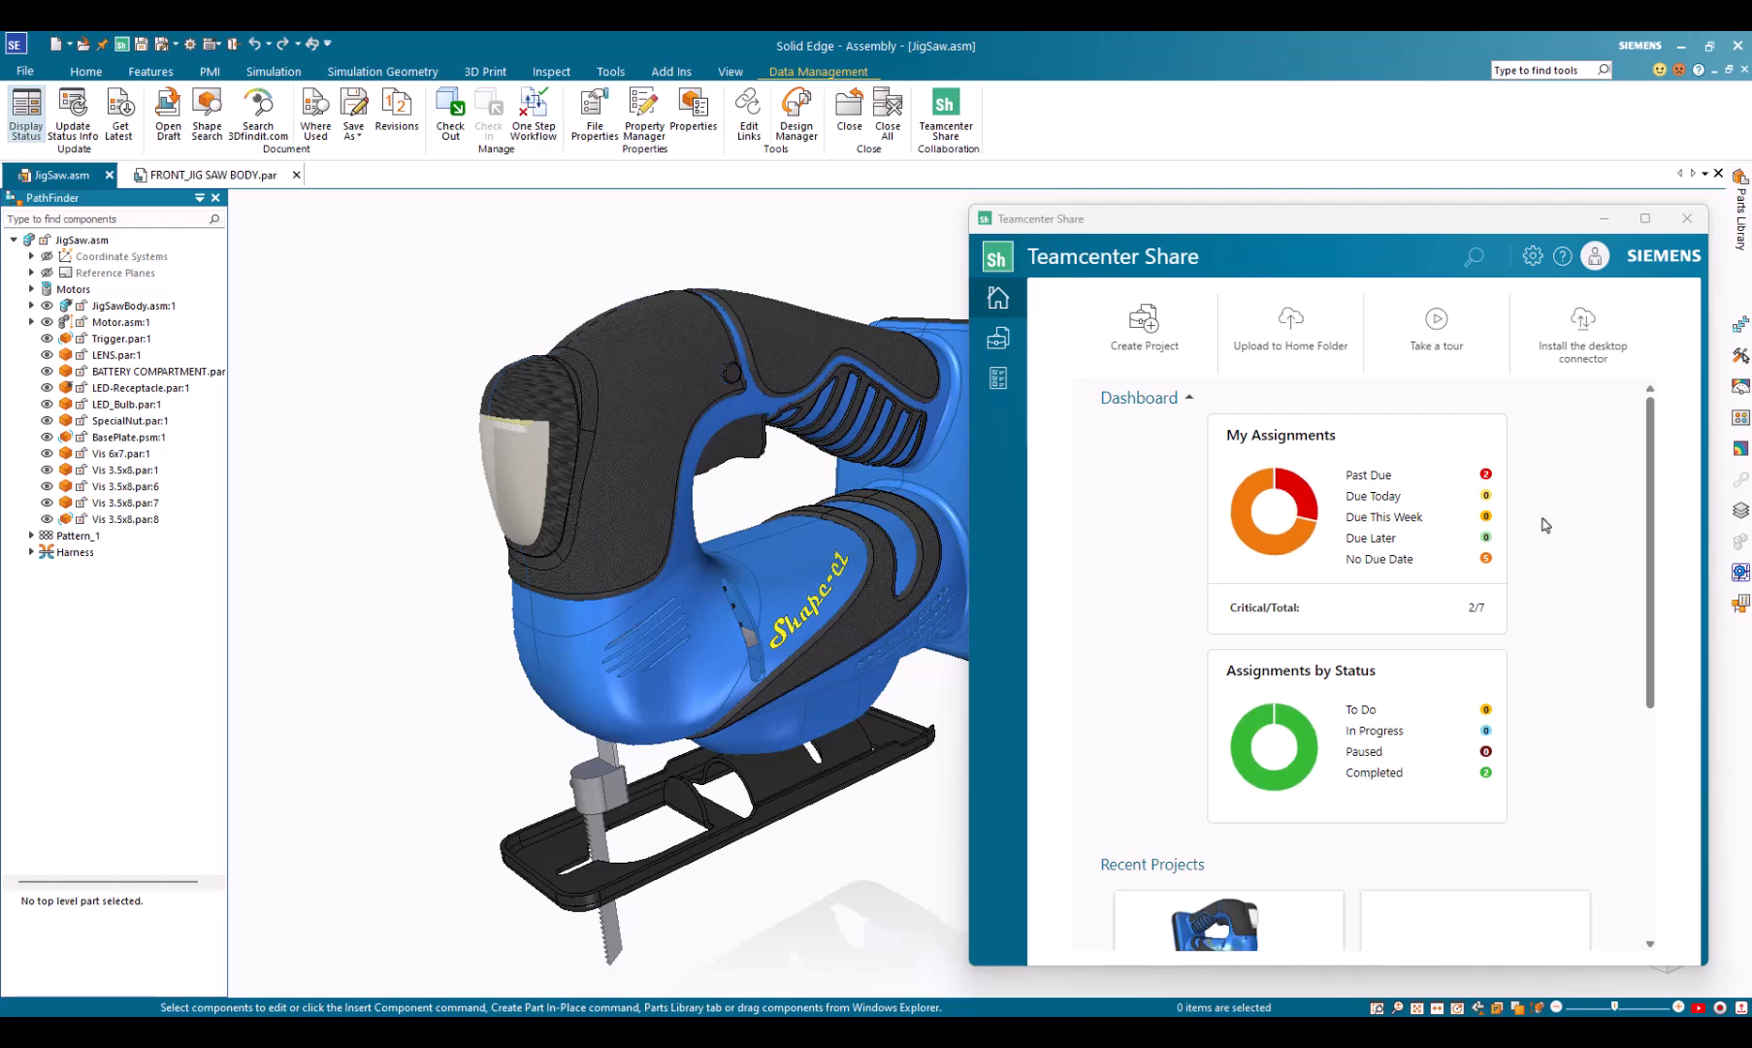
From Solid Edge's Teamcenter Share window, view the "Drafts" markup of JigSaw.asm in the Jigsaw project, and close the window.
{"action": "left_click_drag", "start_coordinate": [1649, 546], "coordinate": [1650, 692]}
{"action": "left_click", "coordinate": [1216, 704]}
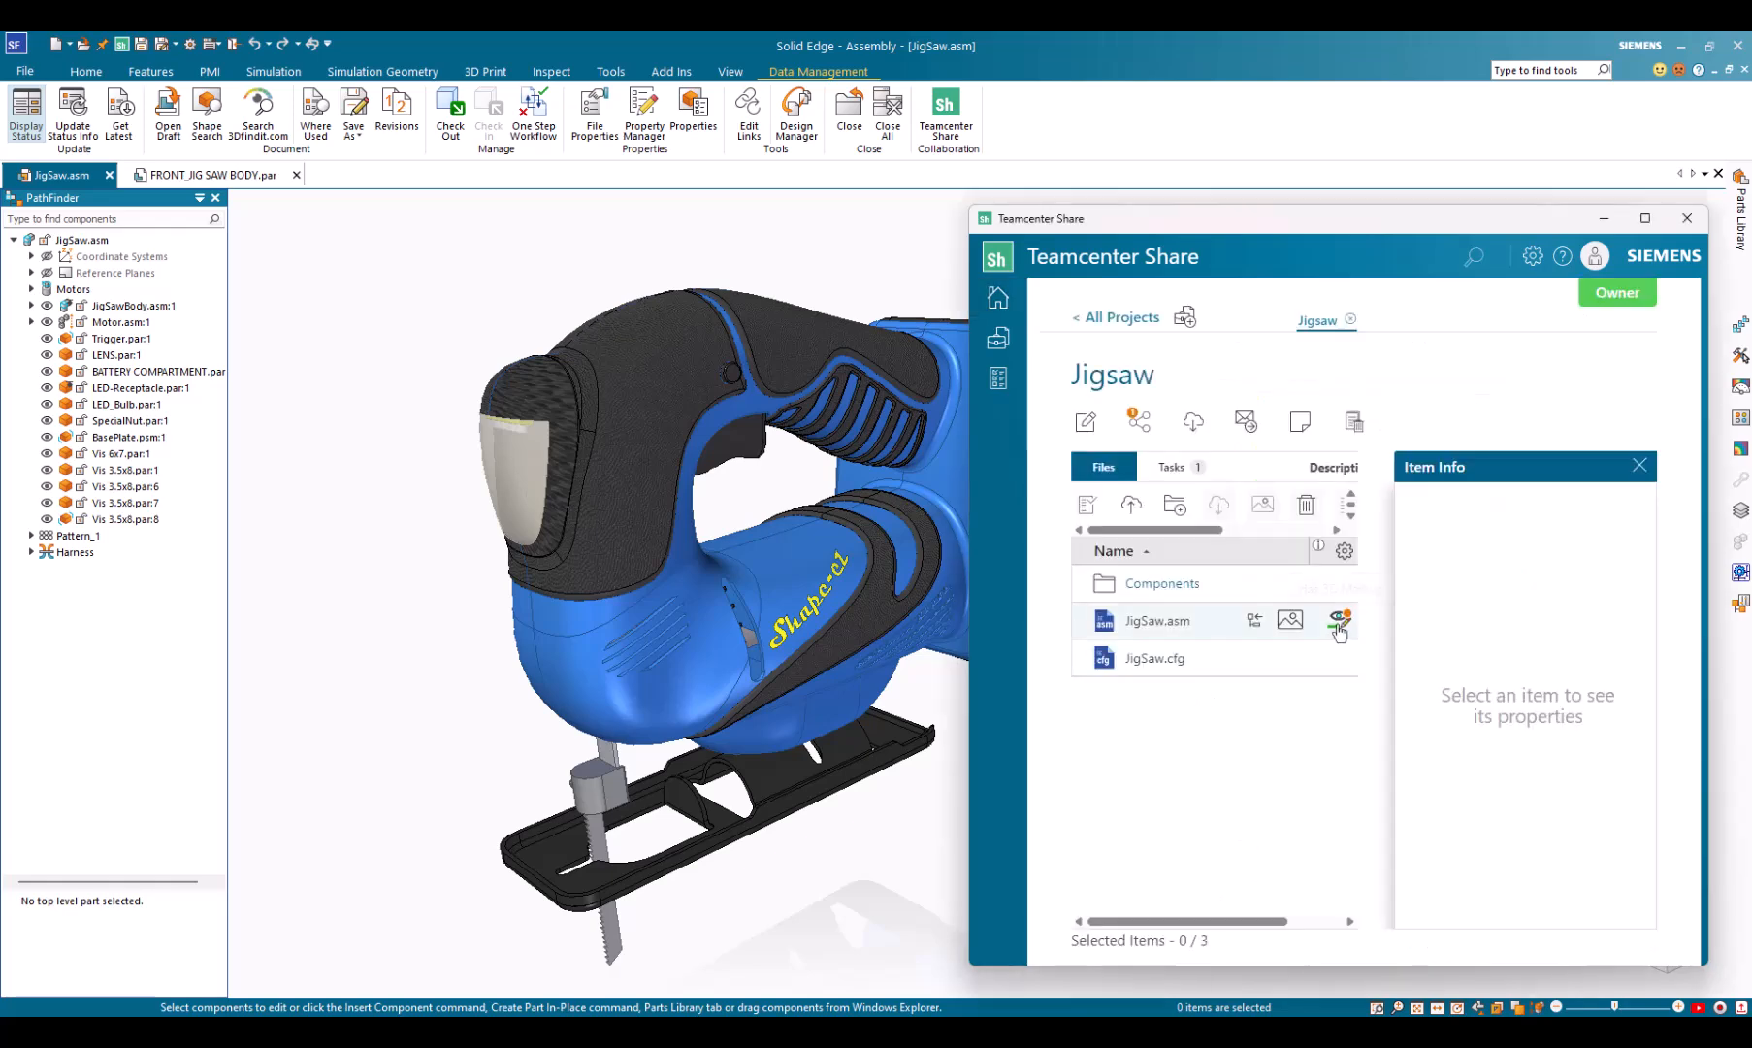
{"action": "left_click", "coordinate": [1164, 618]}
{"action": "left_click", "coordinate": [1140, 810]}
{"action": "left_click", "coordinate": [1152, 841]}
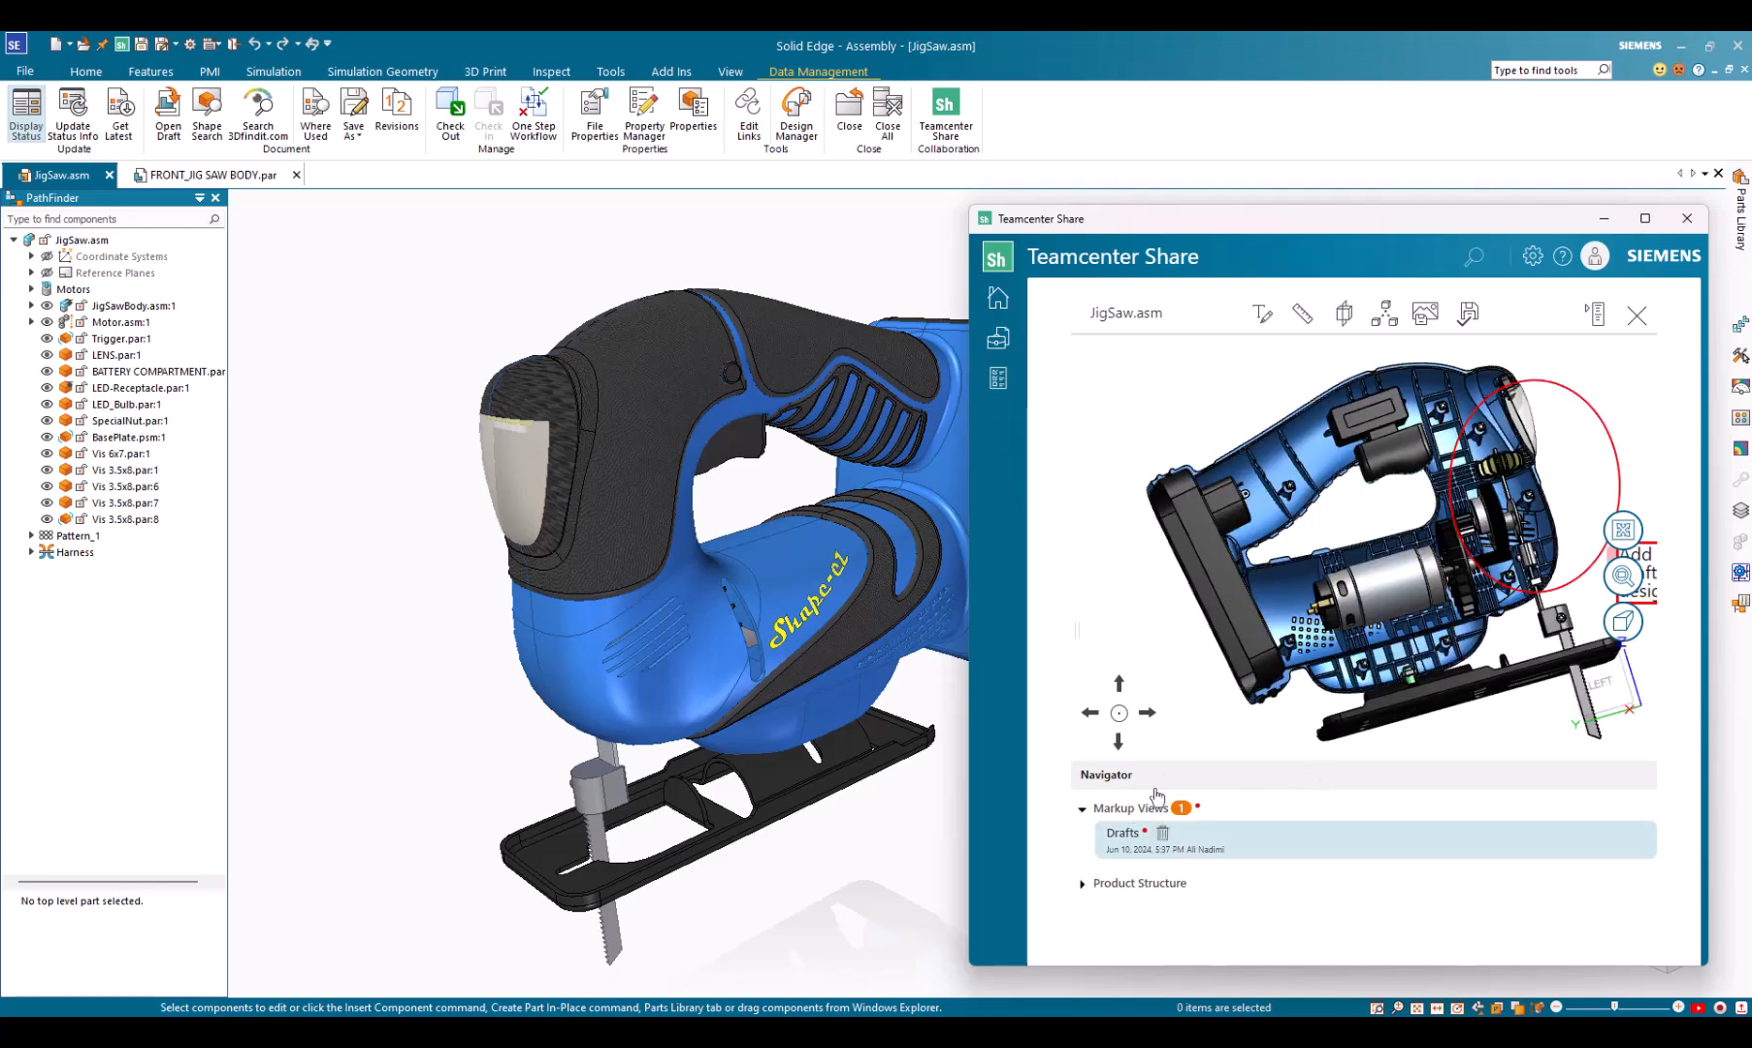
{"action": "left_click", "coordinate": [1687, 219]}
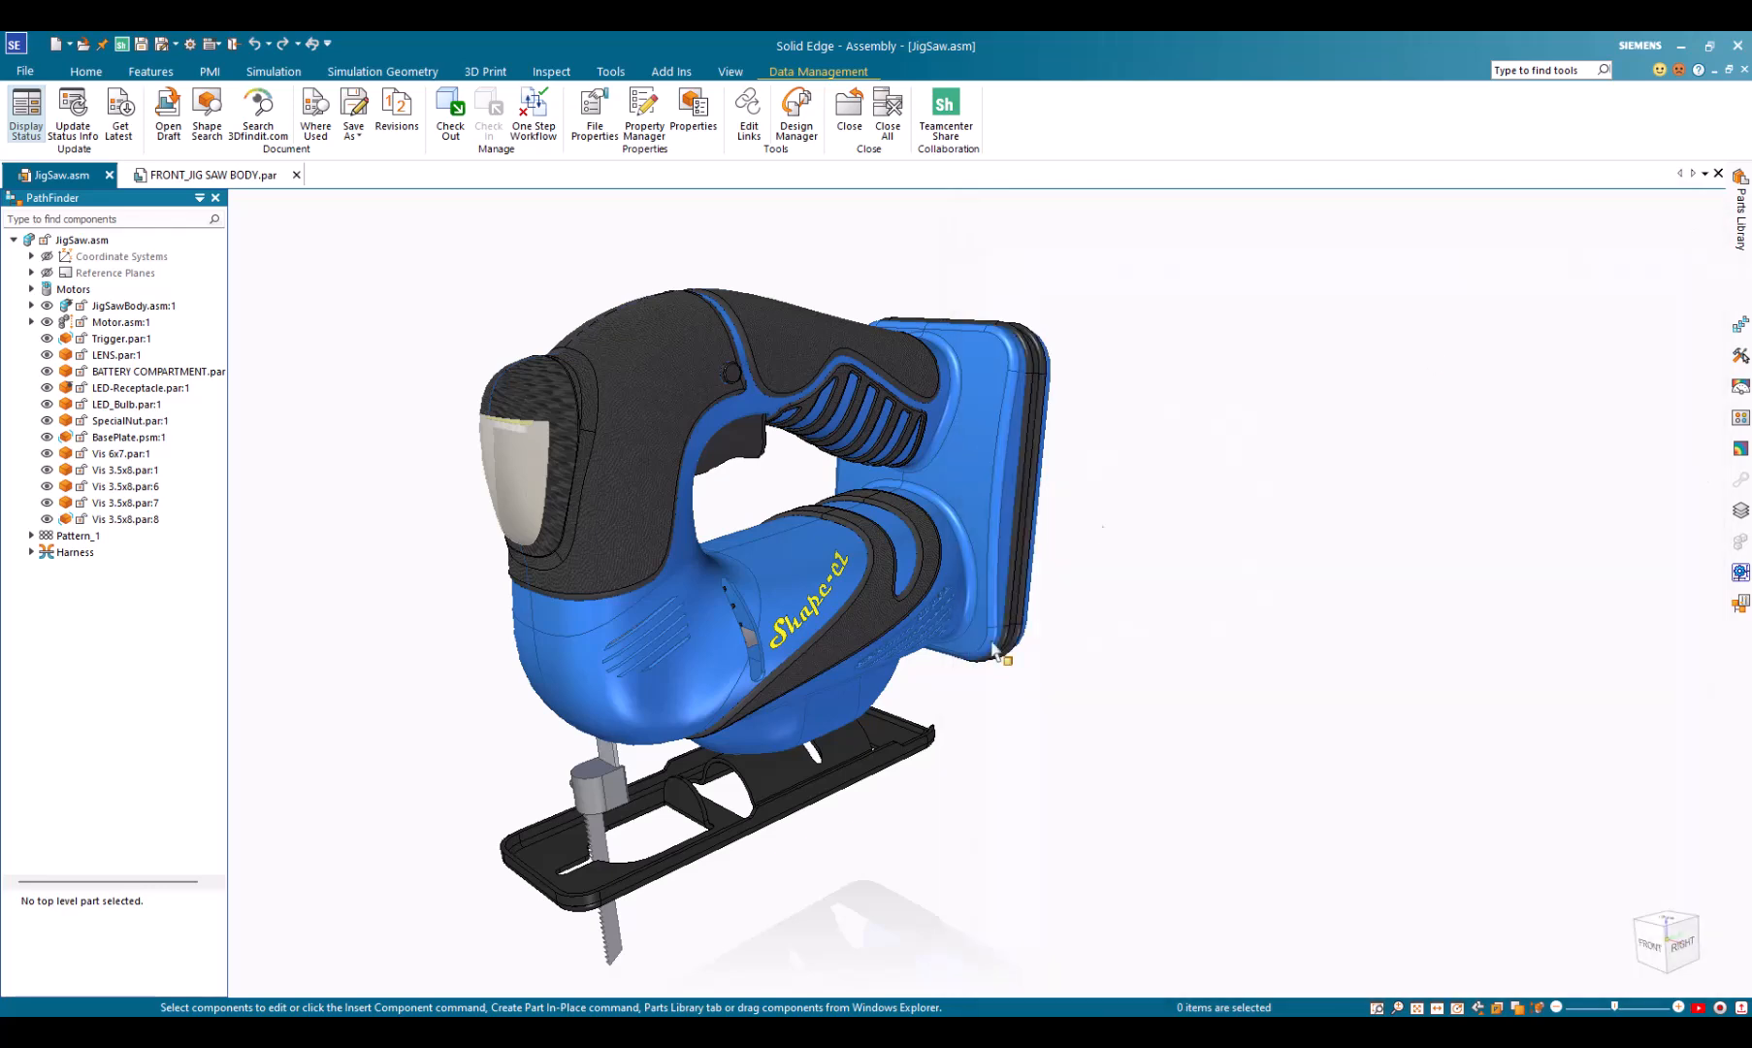
Apply a 2.00° Draft to the flat grey end faces of the FRONT_JIG SAW BODY part.
{"action": "left_click", "coordinate": [845, 616]}
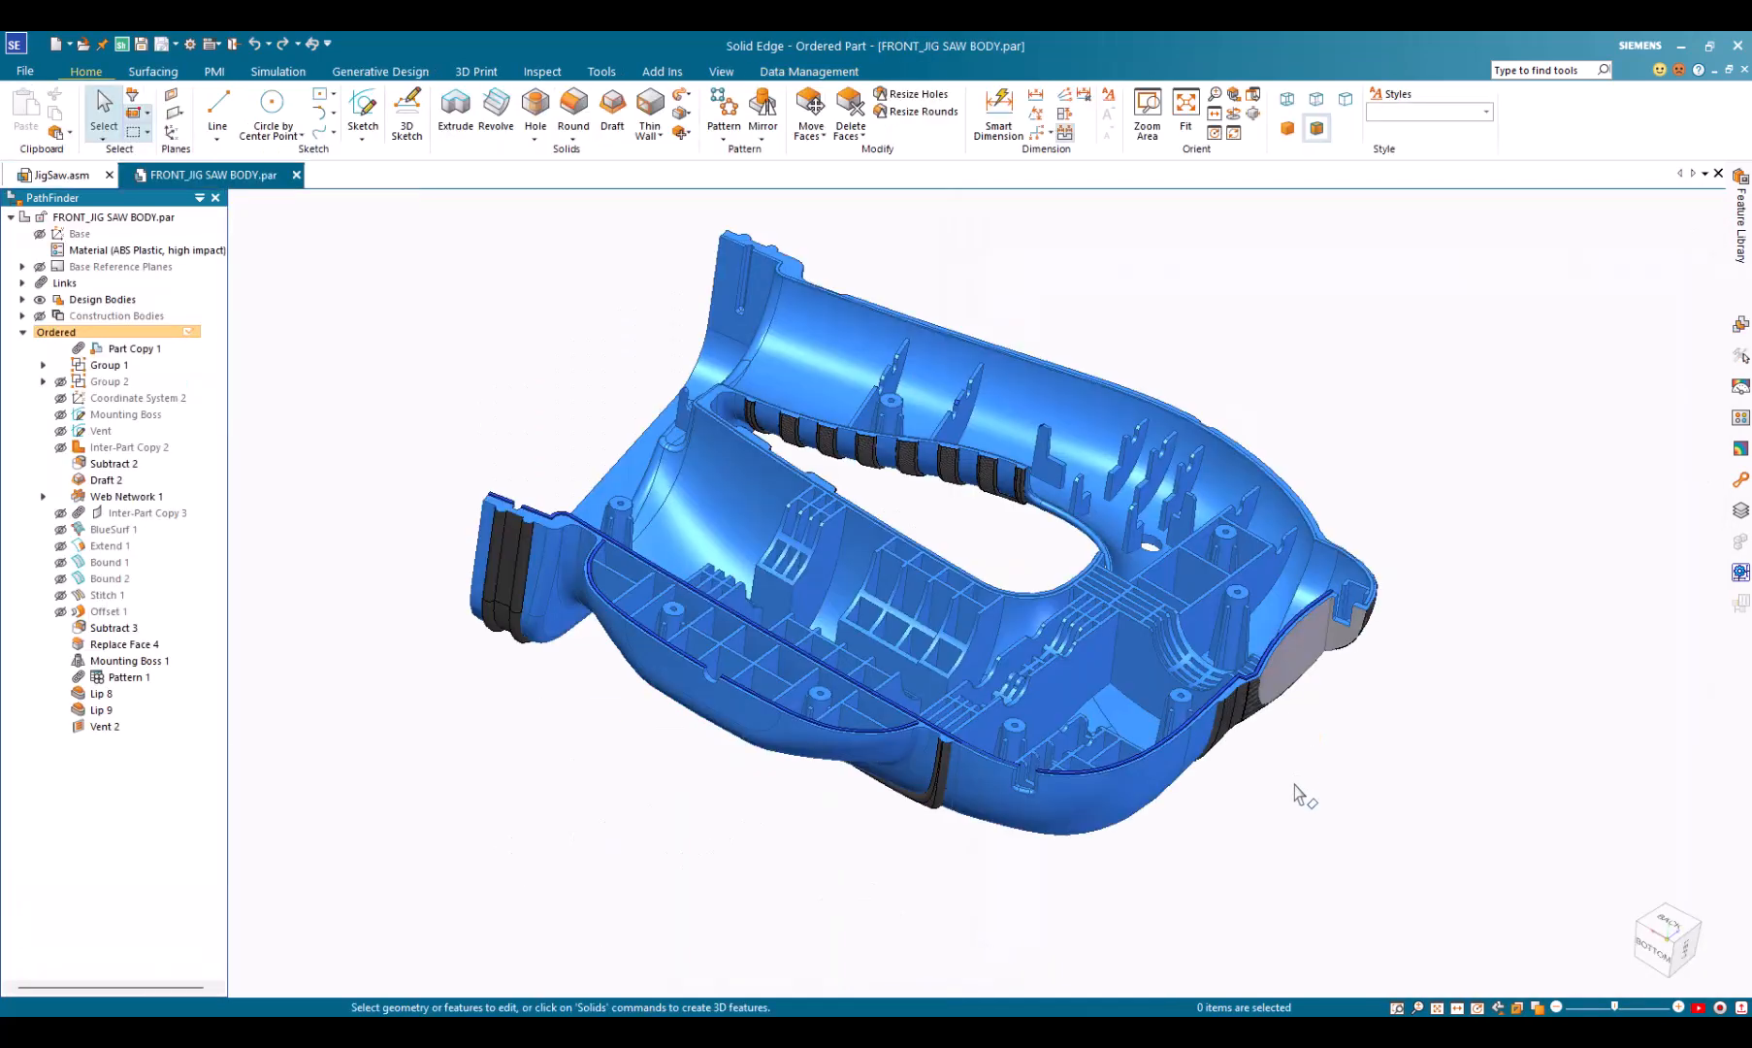
{"action": "scroll", "coordinate": [1295, 784], "scroll_direction": "up", "scroll_amount": 5}
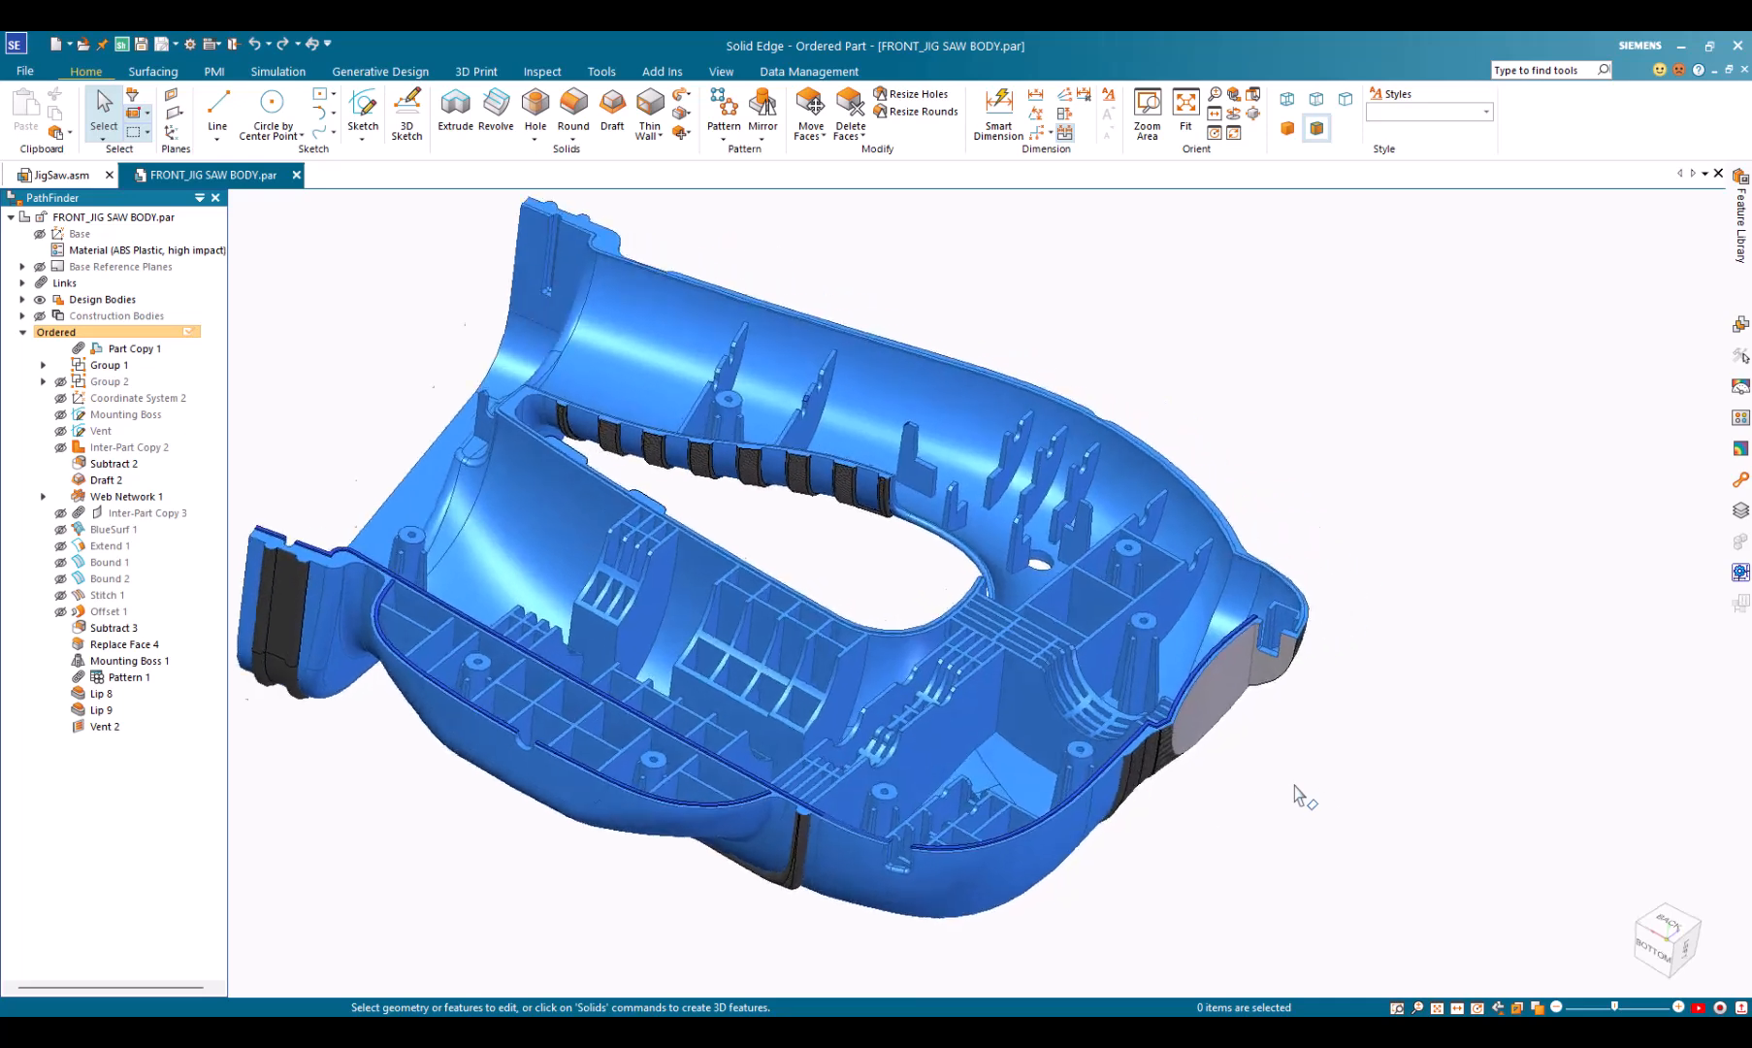
{"action": "left_click", "coordinate": [617, 126]}
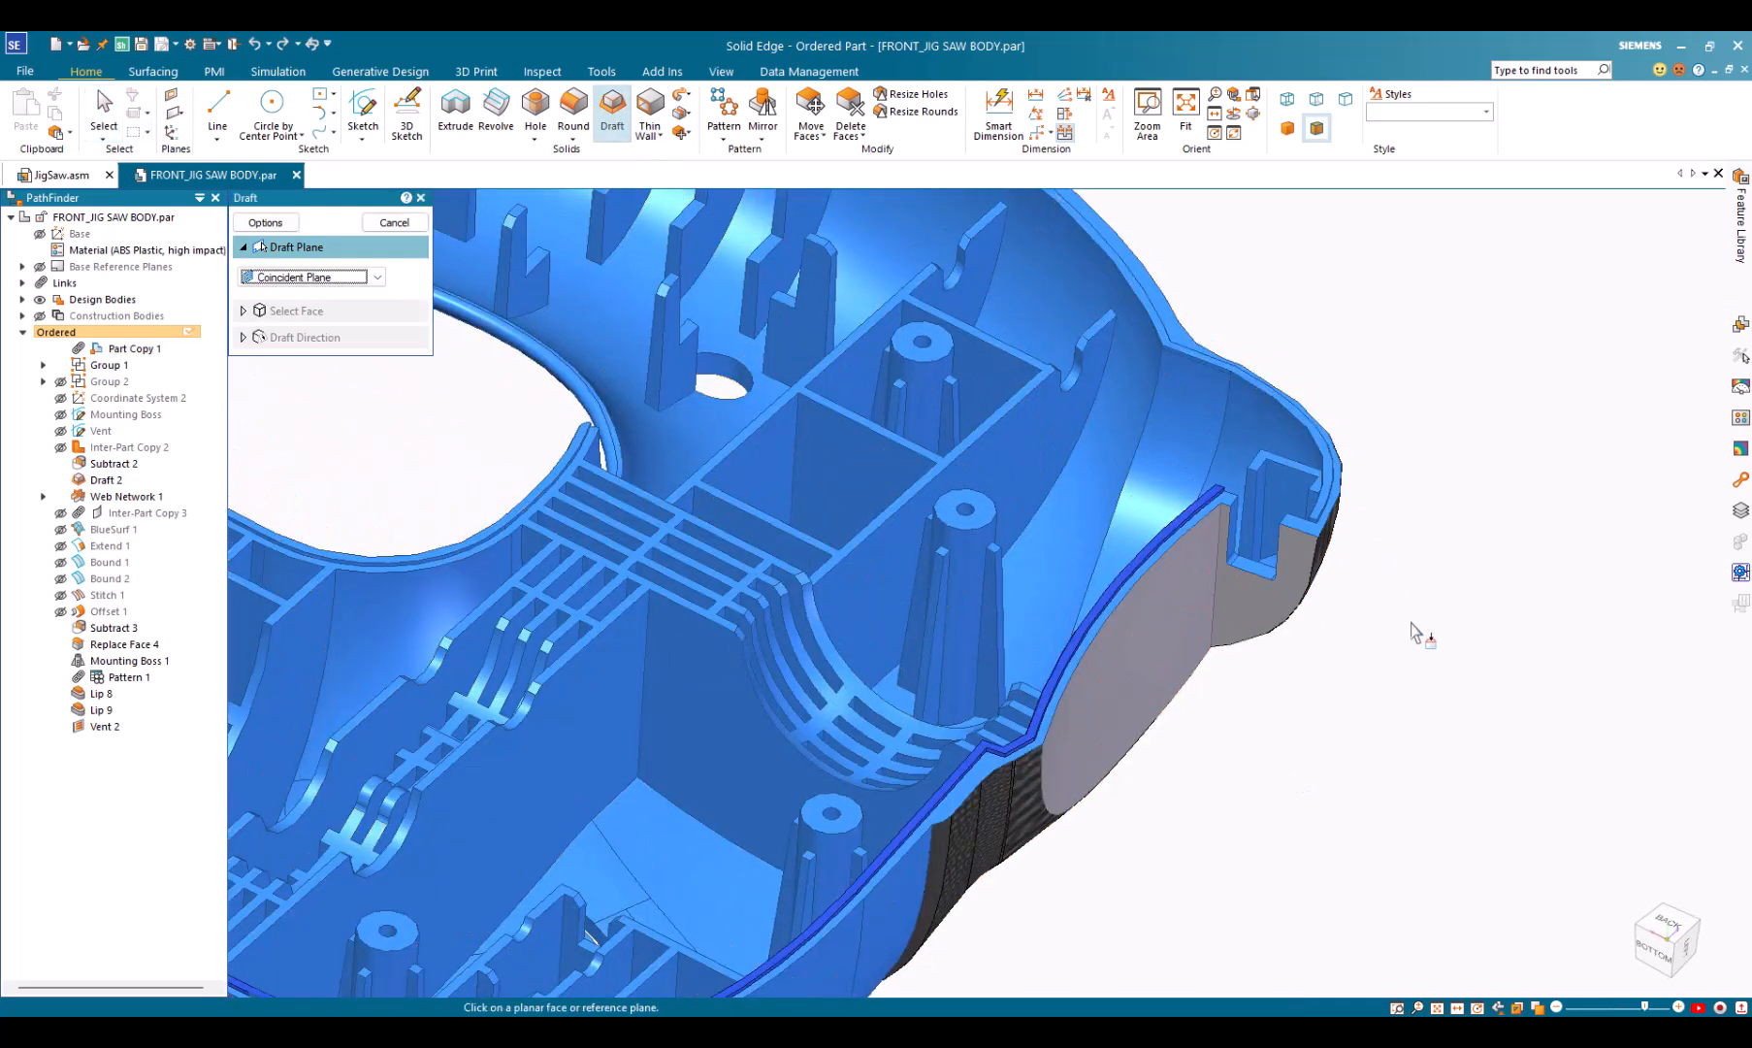
{"action": "left_click", "coordinate": [1169, 553]}
{"action": "left_click", "coordinate": [1244, 611]}
{"action": "left_click", "coordinate": [1203, 633]}
{"action": "right_click", "coordinate": [1310, 672]}
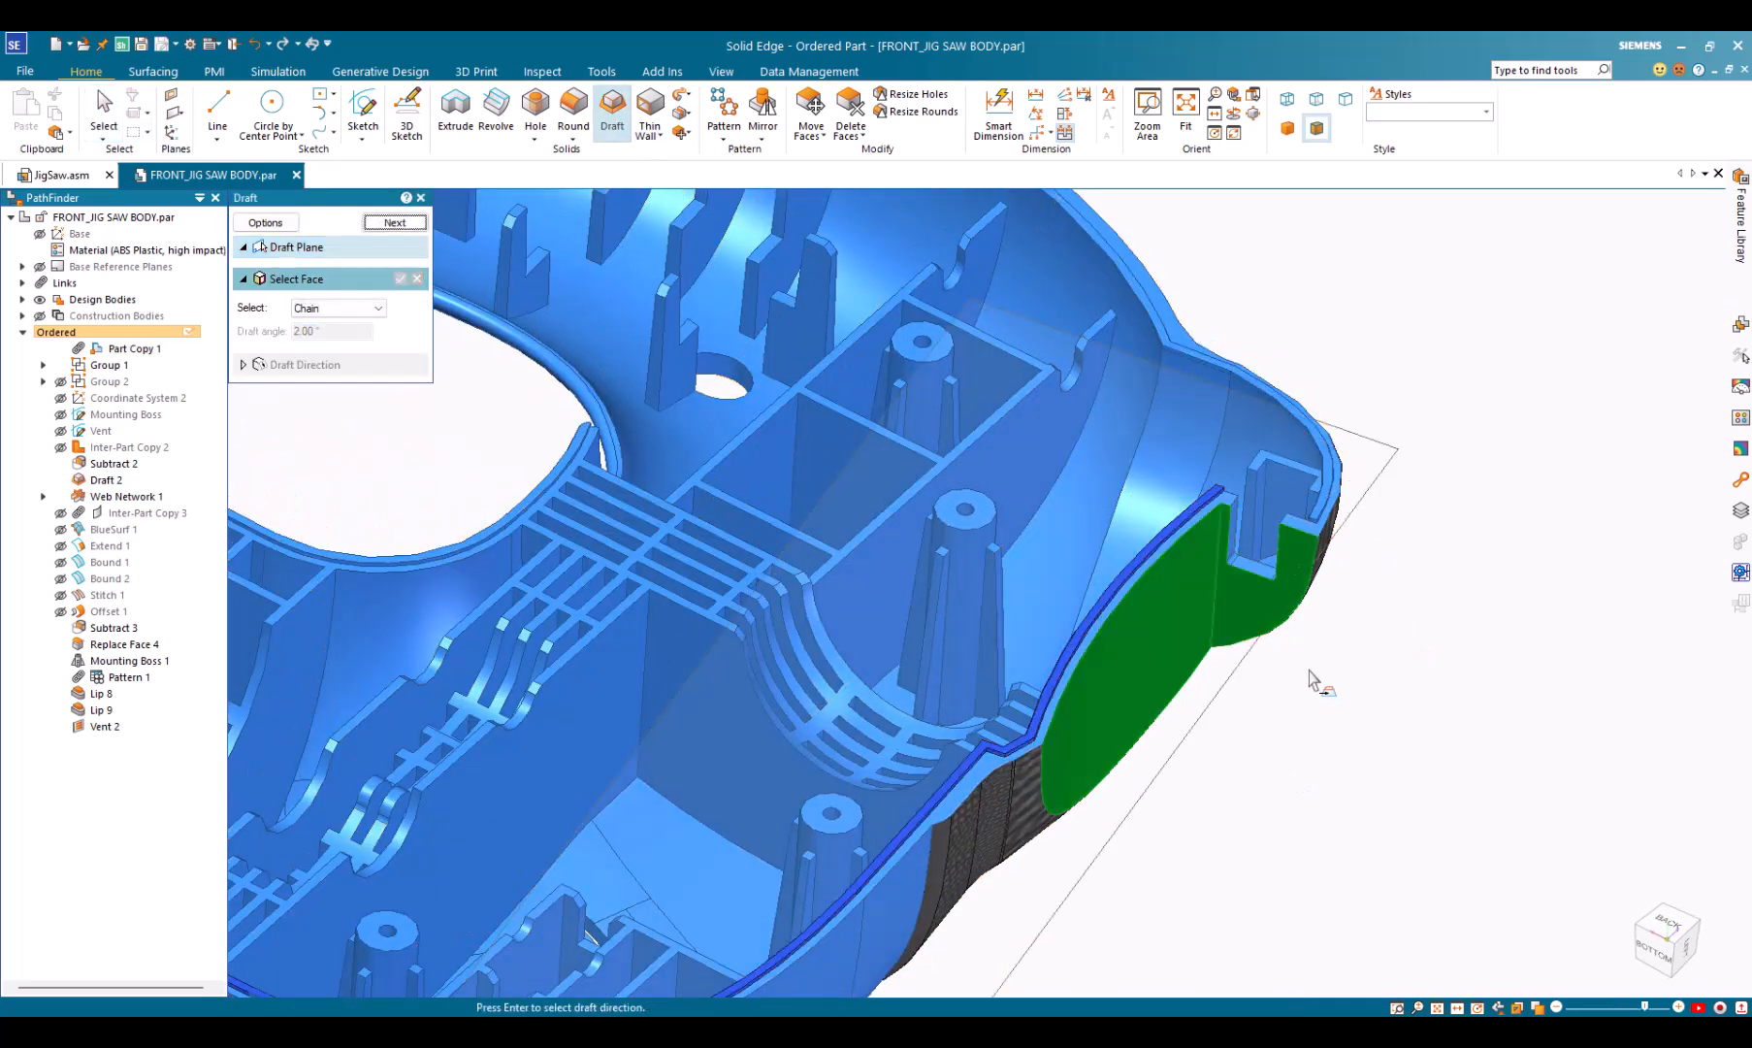
{"action": "right_click", "coordinate": [1310, 673]}
{"action": "left_click", "coordinate": [1309, 632]}
{"action": "right_click", "coordinate": [1332, 642]}
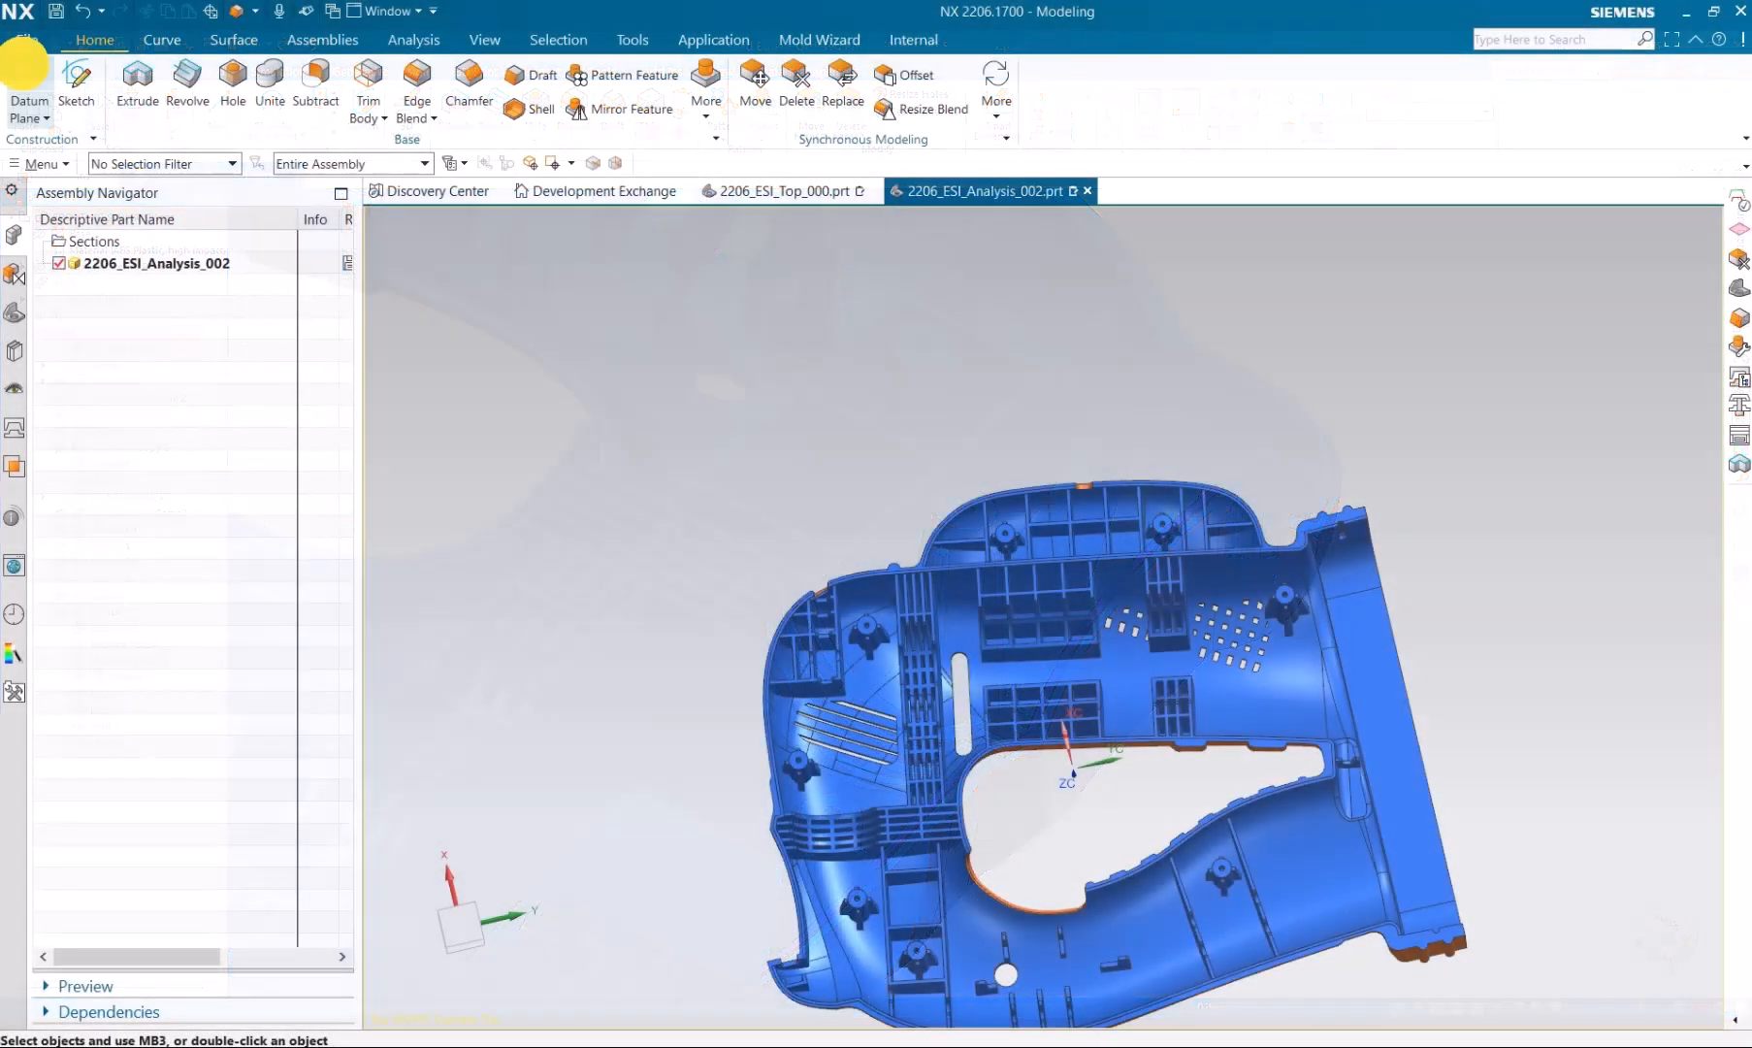
Create a datum plane offset 42 mm from the flat side face of the rib grid beside the handle opening.
{"action": "left_click", "coordinate": [29, 80]}
{"action": "middle_click_drag", "start_coordinate": [1083, 690], "coordinate": [1053, 662]}
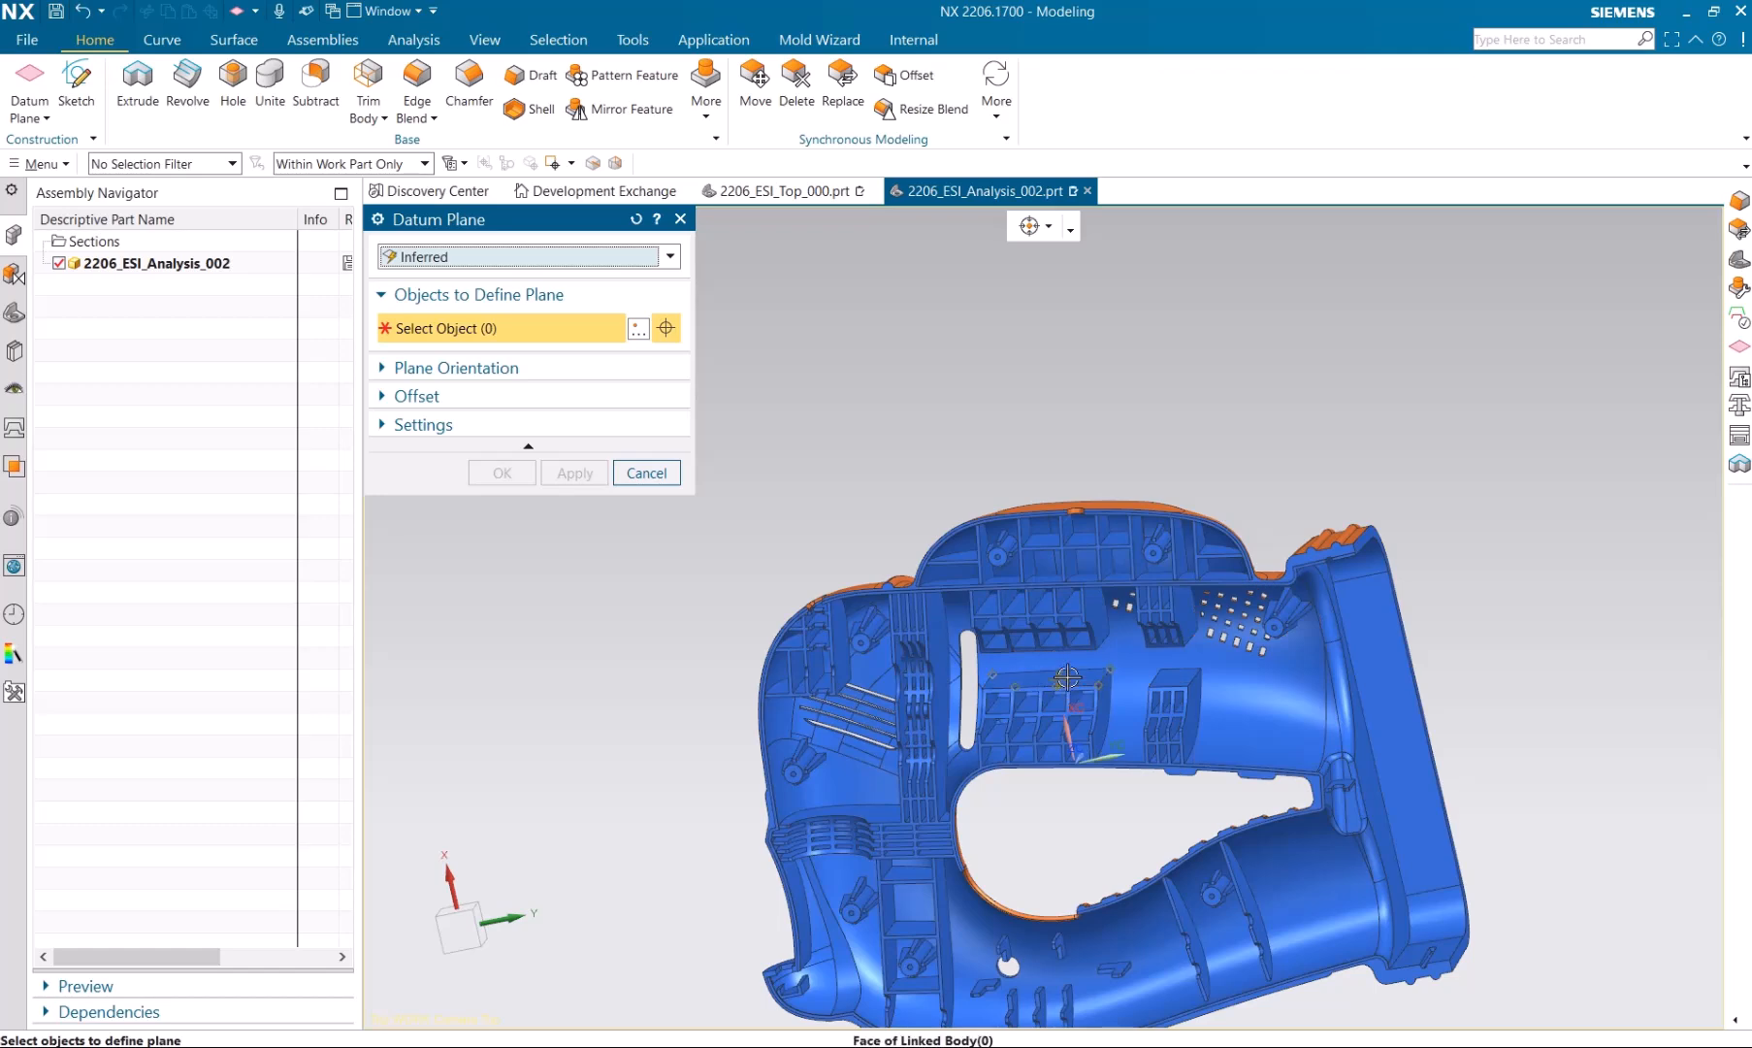
{"action": "scroll", "coordinate": [1068, 676], "scroll_direction": "up", "scroll_amount": 5}
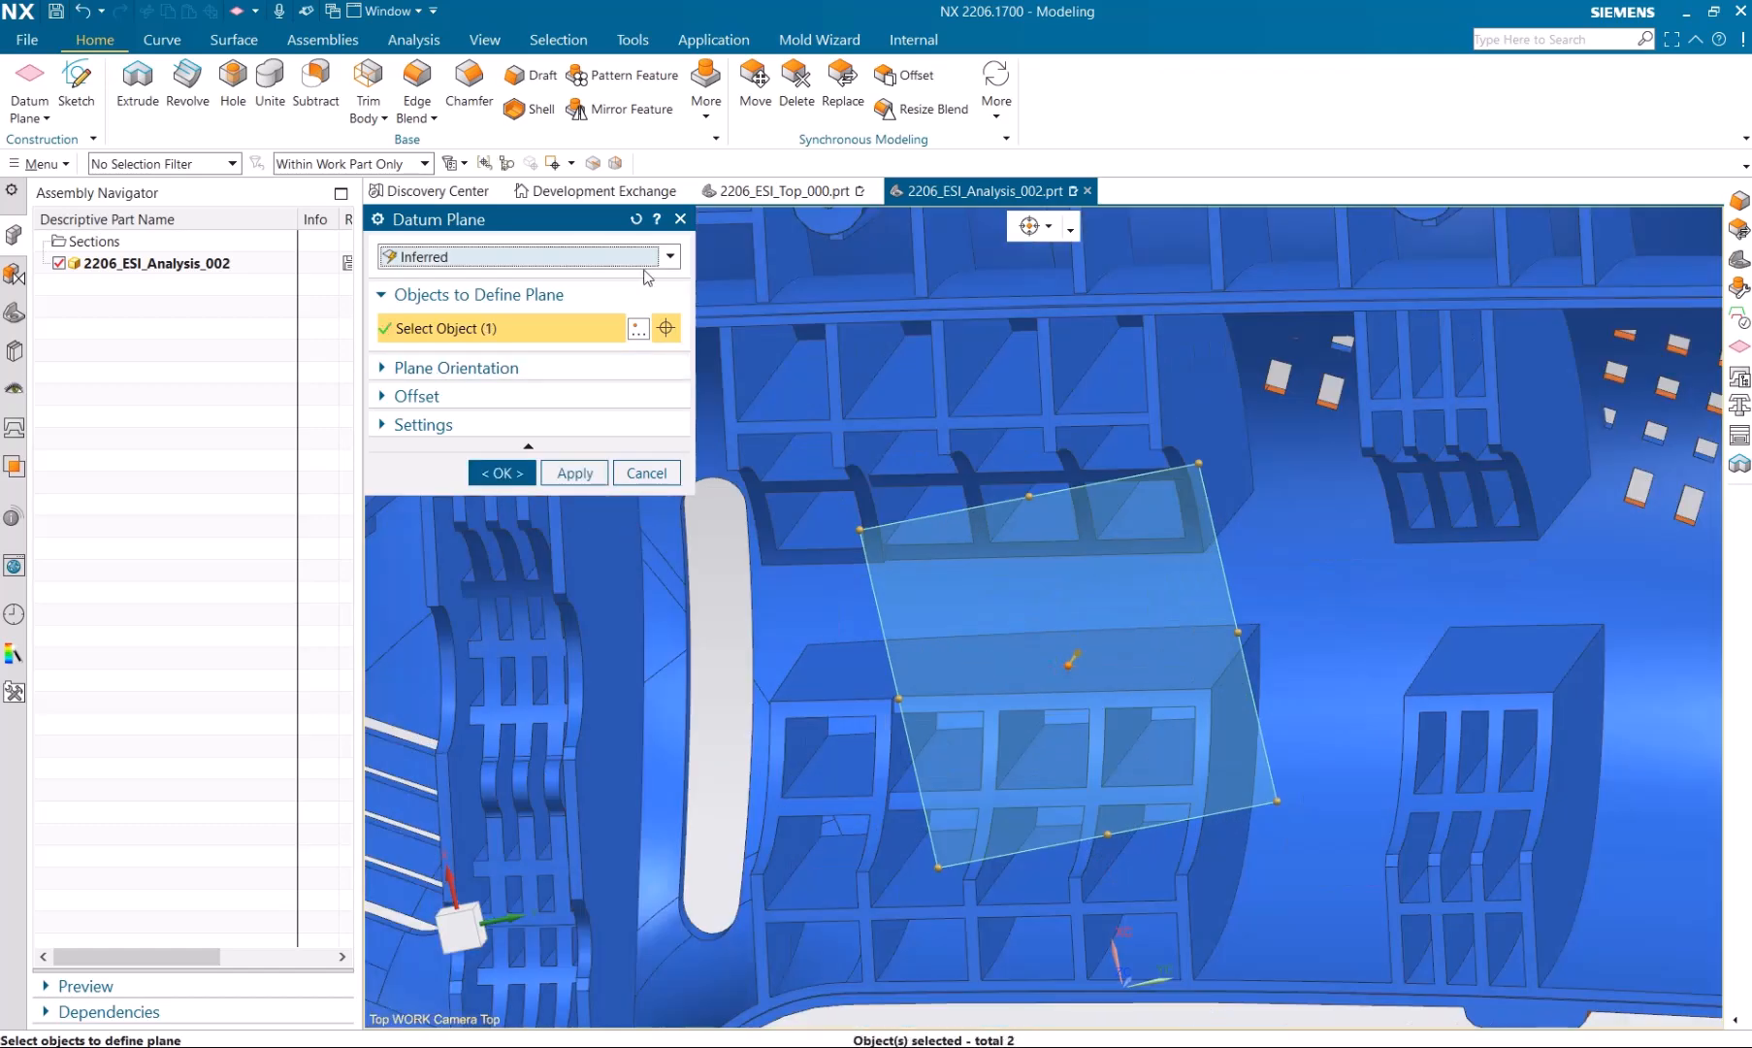
{"action": "left_click", "coordinate": [1015, 668]}
{"action": "scroll", "coordinate": [1018, 591], "scroll_direction": "down", "scroll_amount": 5}
{"action": "middle_click_drag", "start_coordinate": [1150, 555], "coordinate": [1159, 525]}
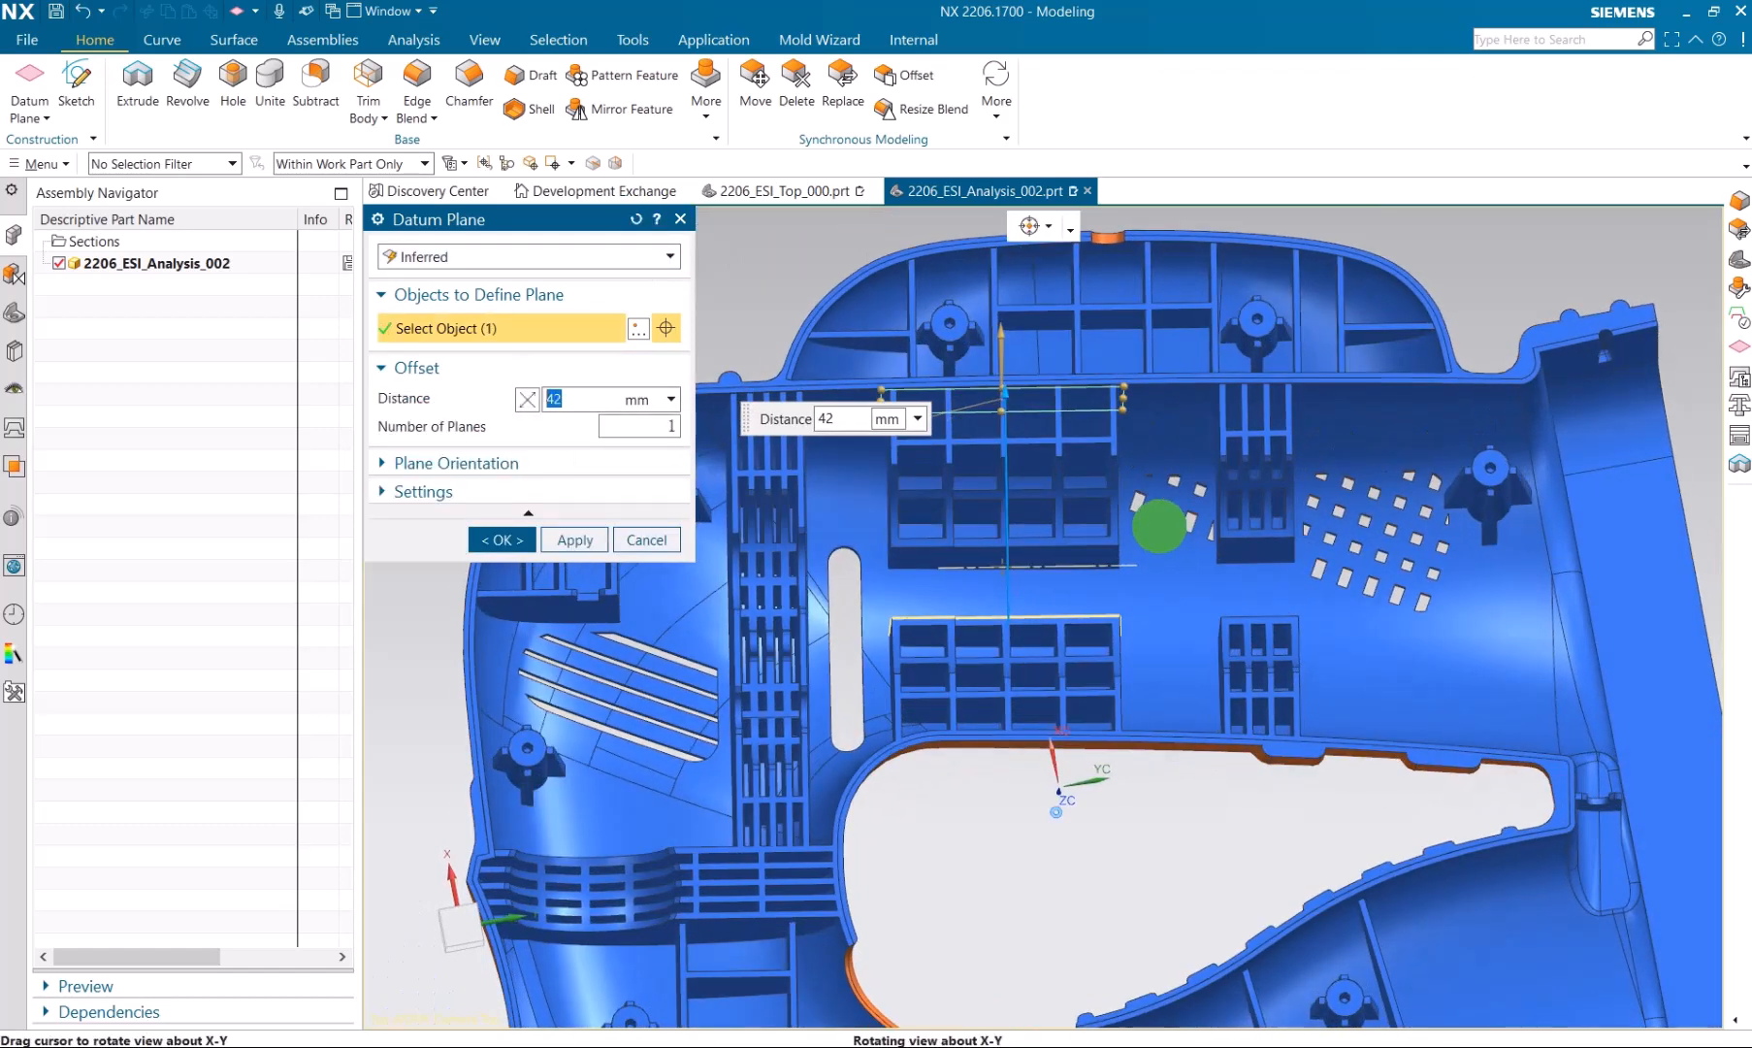
{"action": "left_click", "coordinate": [501, 540]}
{"action": "key", "text": "F8"}
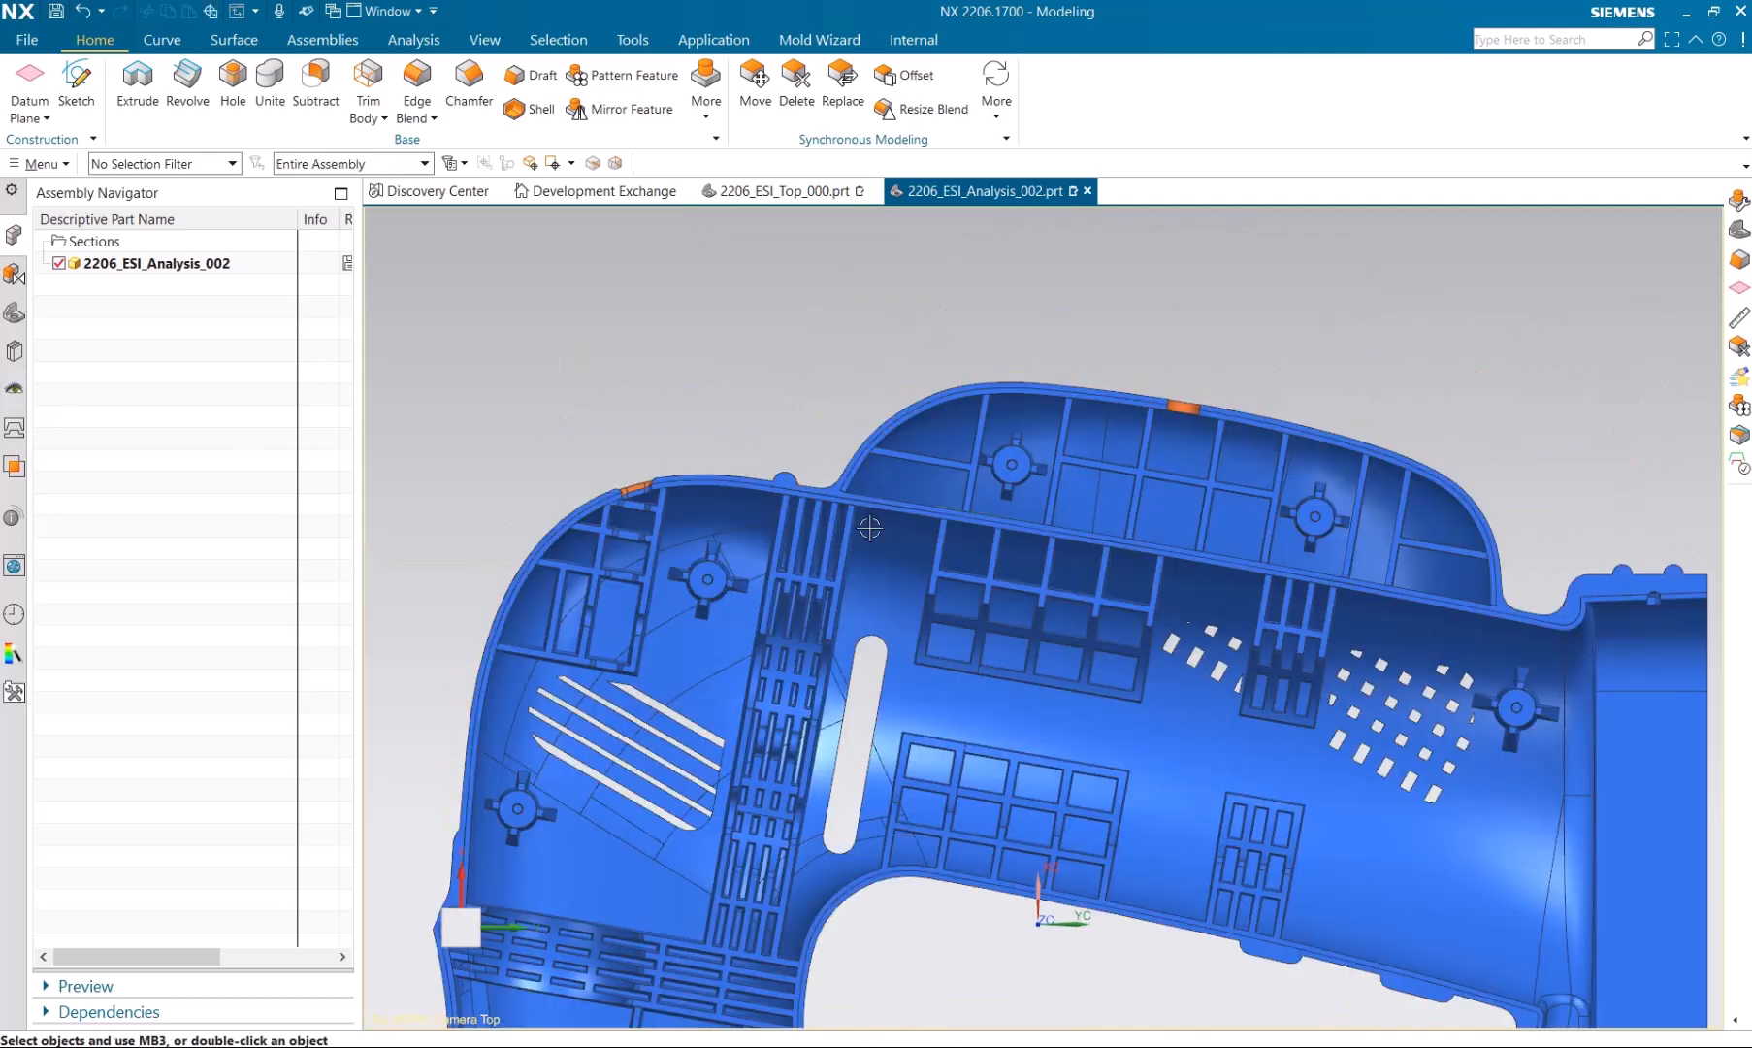
Use Replace Face to match the wall faces along the base of the upper pockets to the new datum plane.
{"action": "left_click", "coordinate": [14, 316]}
{"action": "scroll", "coordinate": [1223, 691], "scroll_direction": "down", "scroll_amount": 3}
{"action": "middle_click_drag", "start_coordinate": [1222, 690], "coordinate": [1079, 615], "text": "shift"}
{"action": "left_click", "coordinate": [153, 439]}
{"action": "scroll", "coordinate": [1092, 591], "scroll_direction": "up", "scroll_amount": 10}
{"action": "scroll", "coordinate": [1092, 591], "scroll_direction": "down", "scroll_amount": 3}
{"action": "left_click", "coordinate": [896, 191]}
{"action": "left_click", "coordinate": [843, 85]}
{"action": "middle_click_drag", "start_coordinate": [1017, 500], "coordinate": [1032, 555]}
{"action": "left_click", "coordinate": [1030, 570]}
{"action": "middle_click", "coordinate": [1024, 567]}
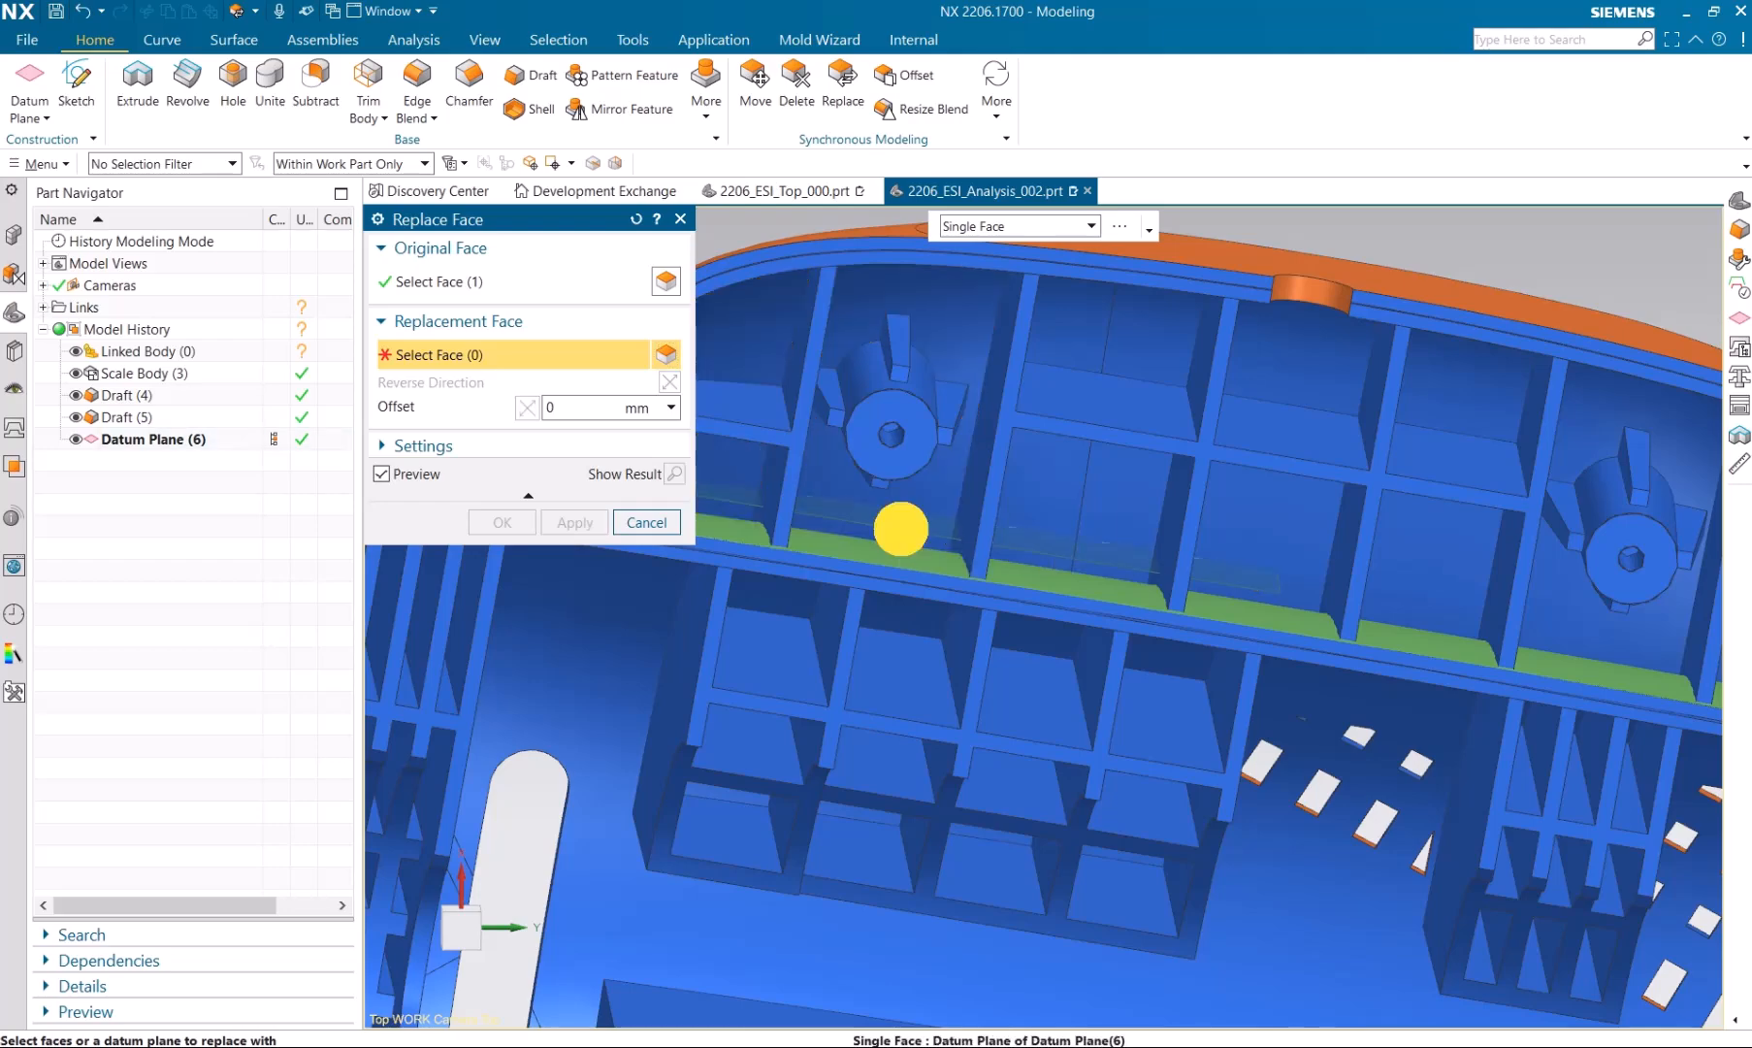
{"action": "left_click", "coordinate": [899, 521]}
{"action": "left_click", "coordinate": [500, 522]}
Delete the two adjoining curved rim faces of the handle opening with Heal enabled.
{"action": "scroll", "coordinate": [1208, 603], "scroll_direction": "down", "scroll_amount": 5}
{"action": "middle_click_drag", "start_coordinate": [1208, 603], "coordinate": [1012, 472], "text": "shift"}
{"action": "middle_click_drag", "start_coordinate": [1005, 669], "coordinate": [994, 728]}
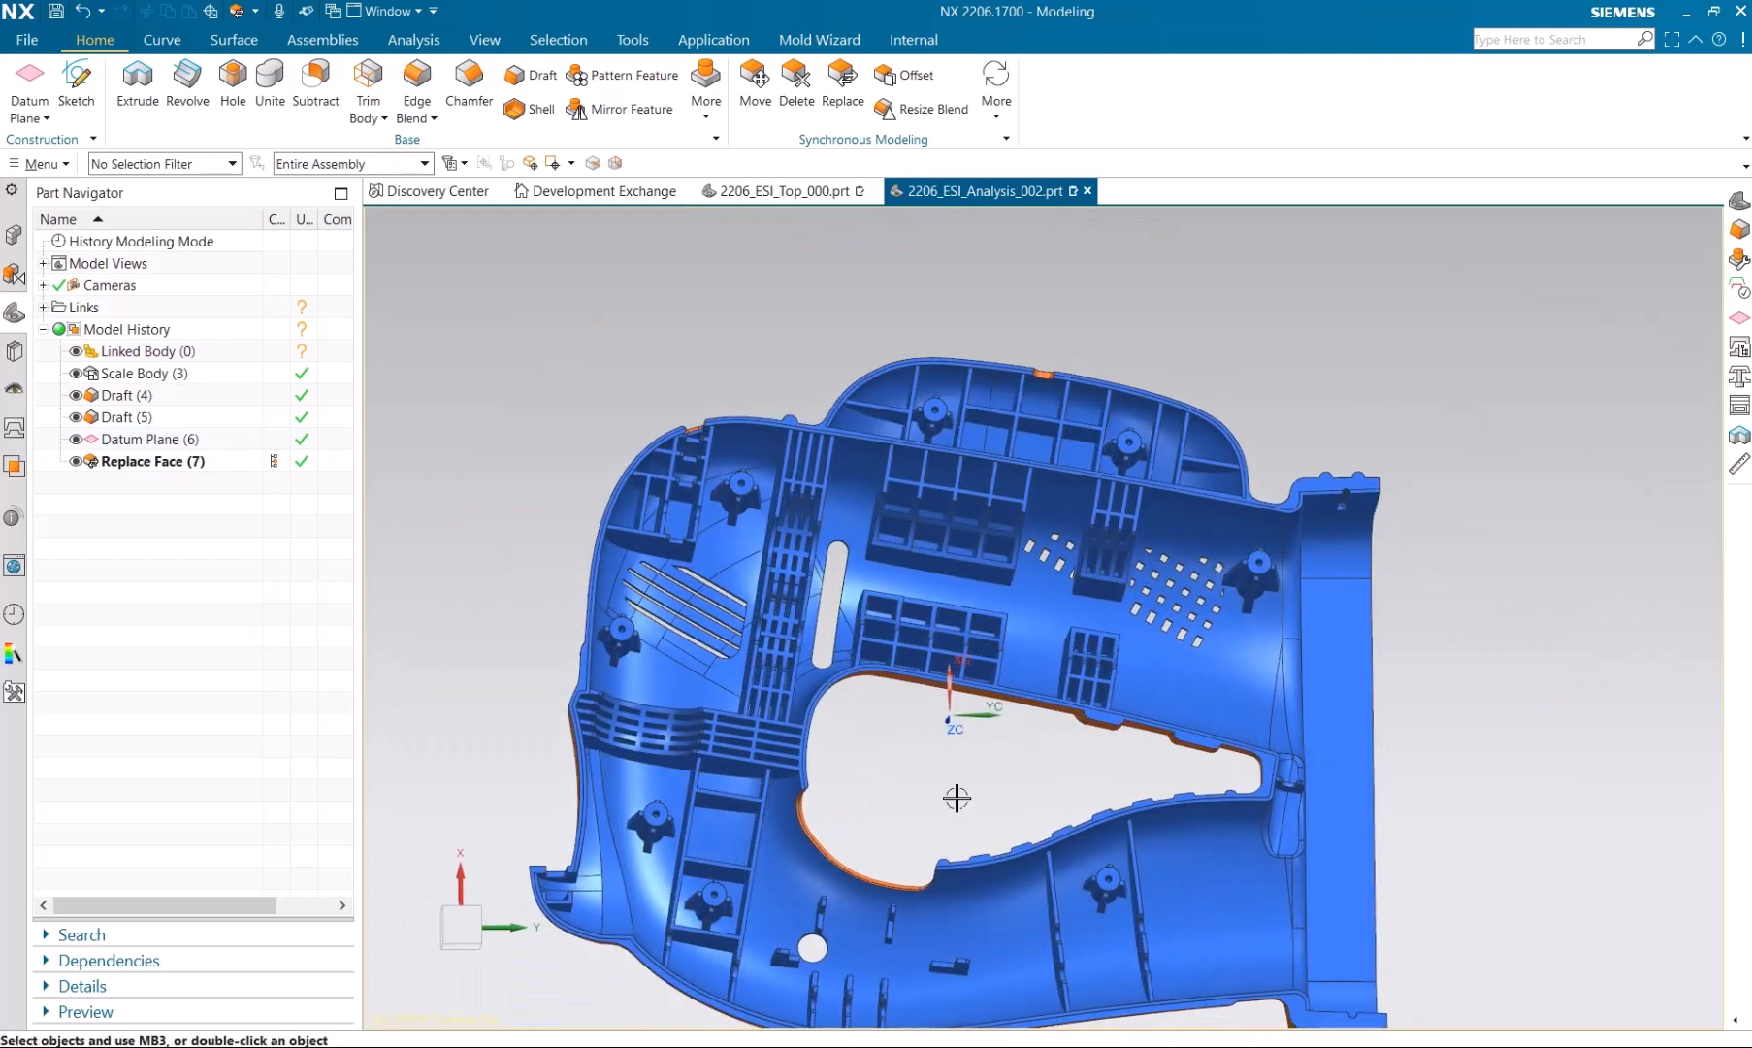
{"action": "scroll", "coordinate": [846, 840], "scroll_direction": "up", "scroll_amount": 5}
{"action": "middle_click_drag", "start_coordinate": [746, 802], "coordinate": [676, 813]}
{"action": "left_click", "coordinate": [796, 92]}
{"action": "left_click", "coordinate": [760, 821]}
{"action": "mouse_move", "coordinate": [1159, 698]}
{"action": "middle_mouse_down"}
{"action": "mouse_move", "coordinate": [1192, 813]}
{"action": "mouse_move", "coordinate": [1179, 931]}
{"action": "middle_mouse_up"}
{"action": "scroll", "coordinate": [1116, 856], "scroll_direction": "up", "scroll_amount": 5}
{"action": "left_click", "coordinate": [1116, 854]}
{"action": "left_click", "coordinate": [1213, 825]}
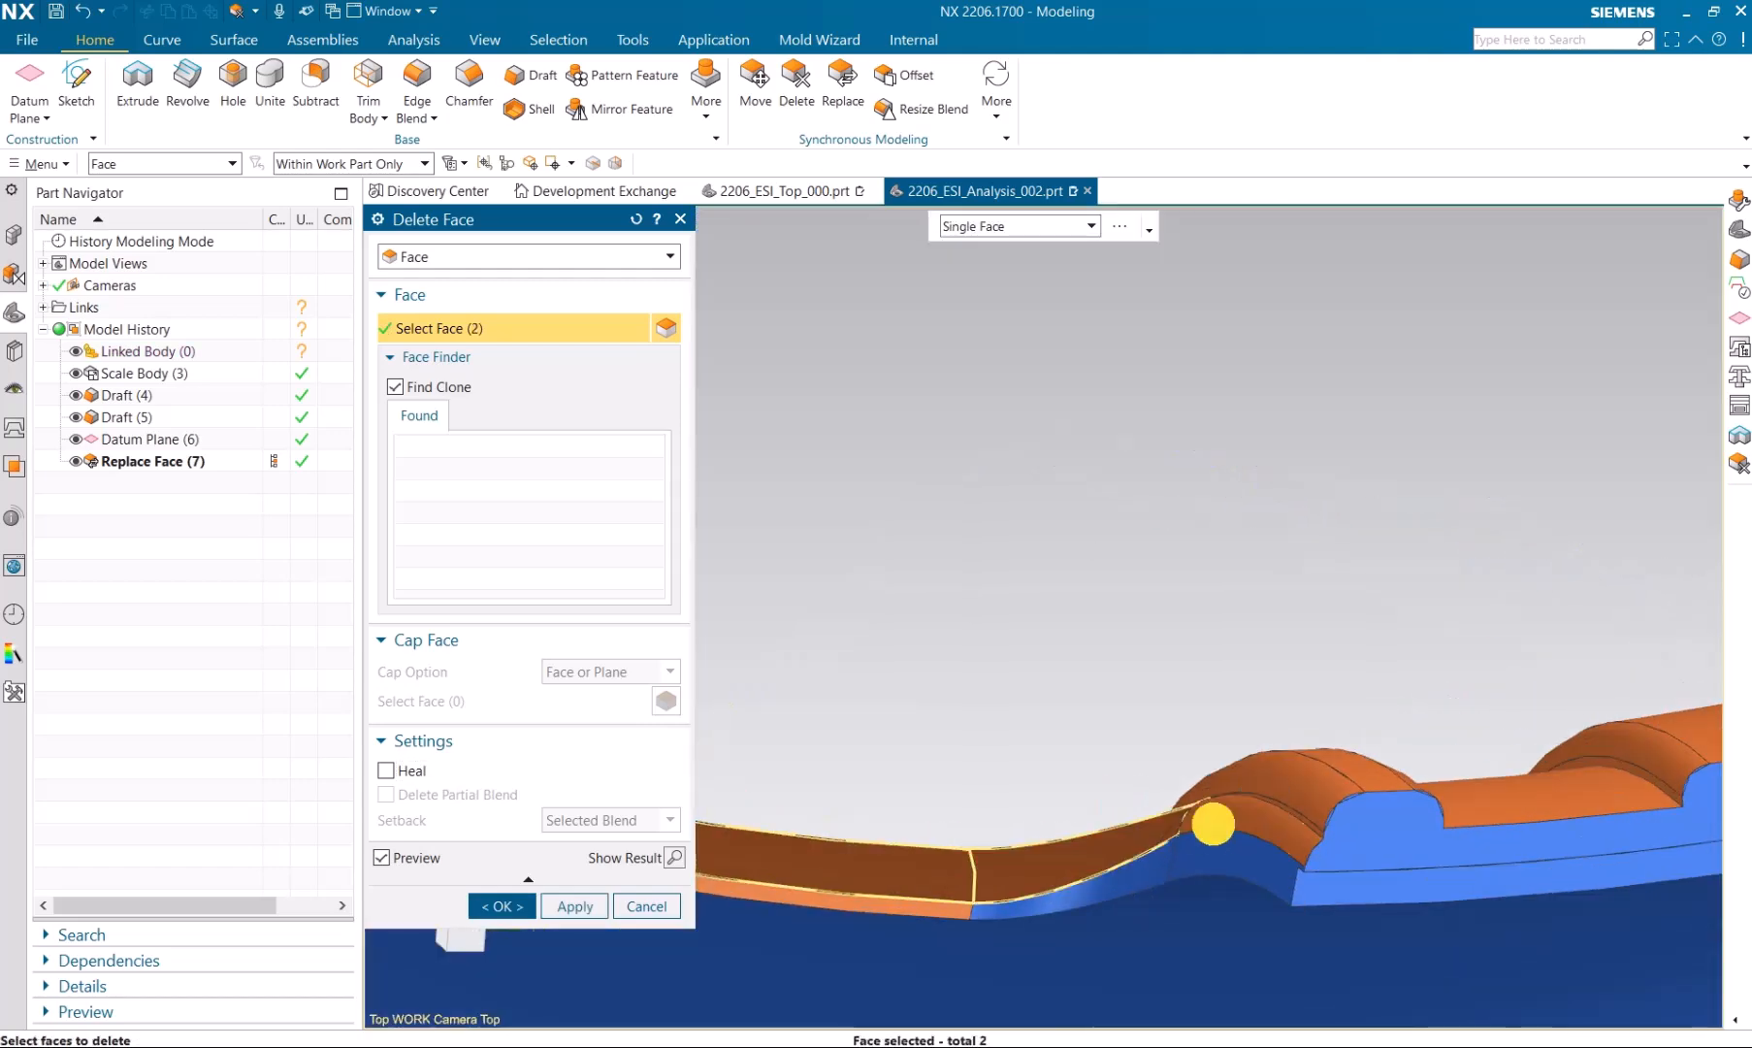
{"action": "left_click", "coordinate": [415, 772]}
{"action": "left_click", "coordinate": [475, 903]}
In Check Regions, select the inner faces of the ventilation slots for assignment to the cavity region.
{"action": "middle_click_drag", "start_coordinate": [1408, 692], "coordinate": [962, 684]}
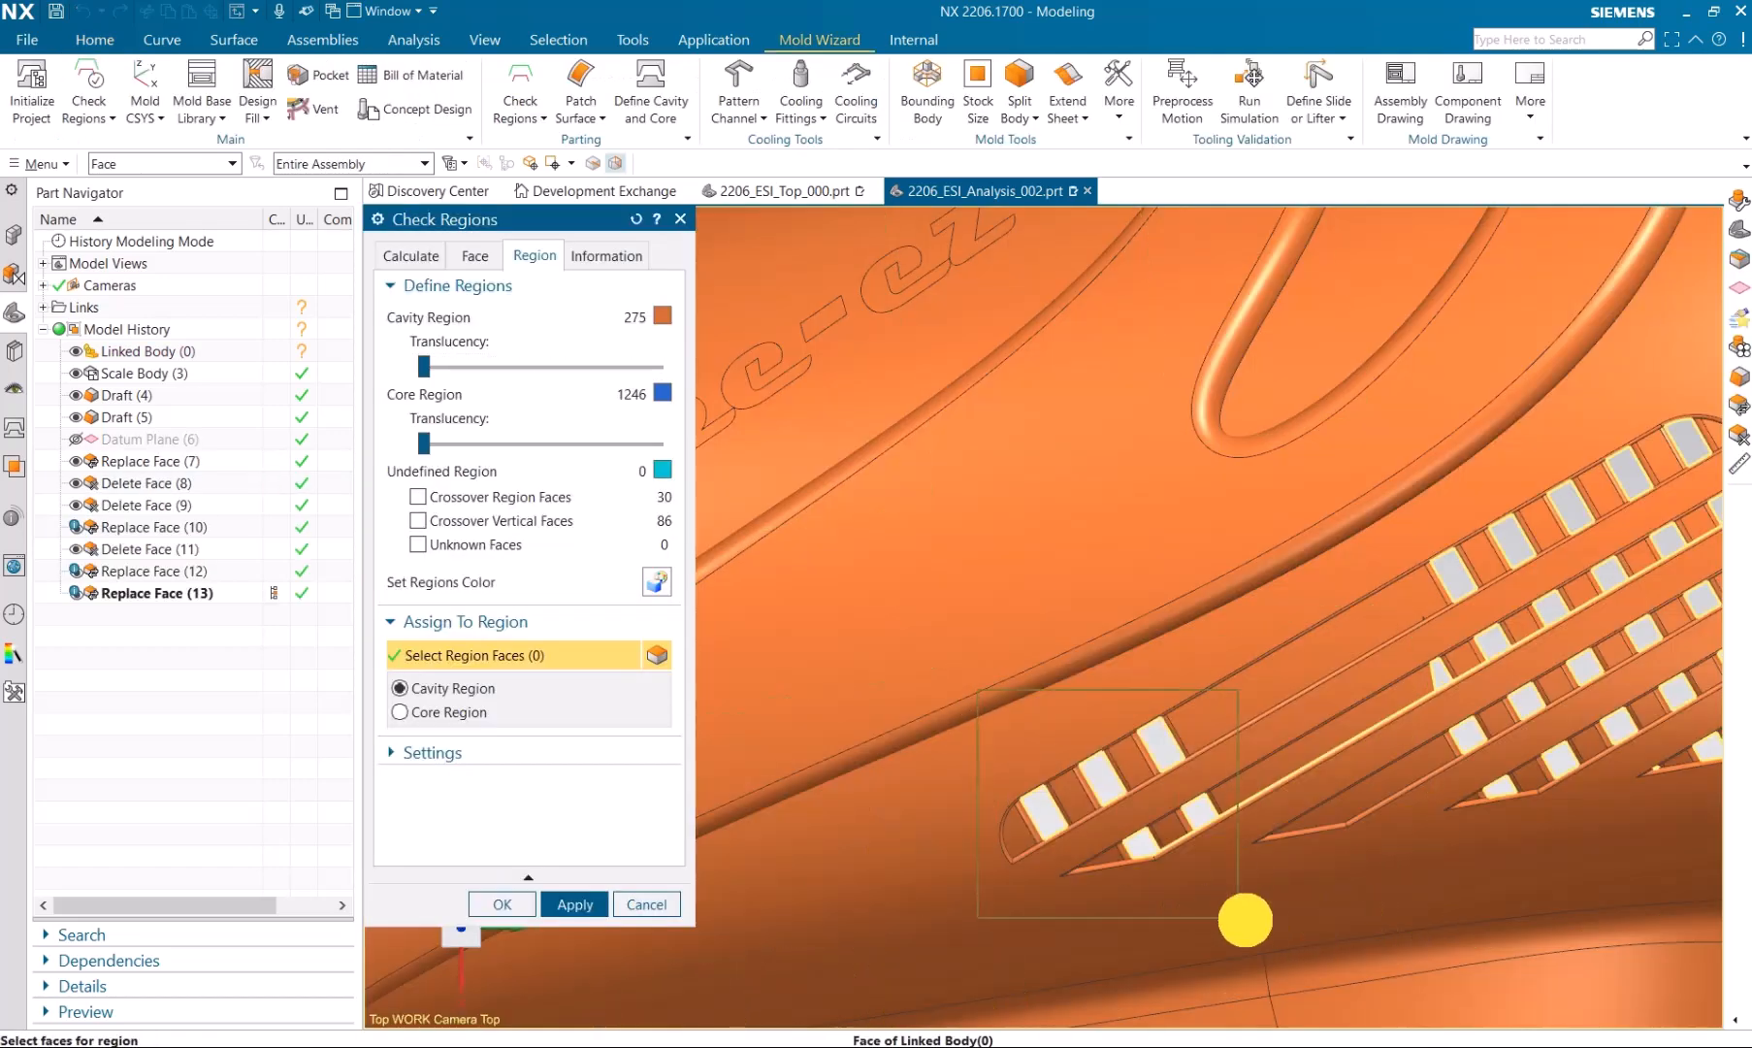
{"action": "left_click", "coordinate": [1244, 923]}
{"action": "middle_click_drag", "start_coordinate": [1244, 923], "coordinate": [1076, 482]}
{"action": "left_click_drag", "start_coordinate": [1065, 486], "coordinate": [1397, 703]}
{"action": "left_click_drag", "start_coordinate": [1095, 579], "coordinate": [1407, 927]}
{"action": "left_click_drag", "start_coordinate": [1293, 441], "coordinate": [1556, 904]}
{"action": "middle_click_drag", "start_coordinate": [1461, 835], "coordinate": [1453, 510]}
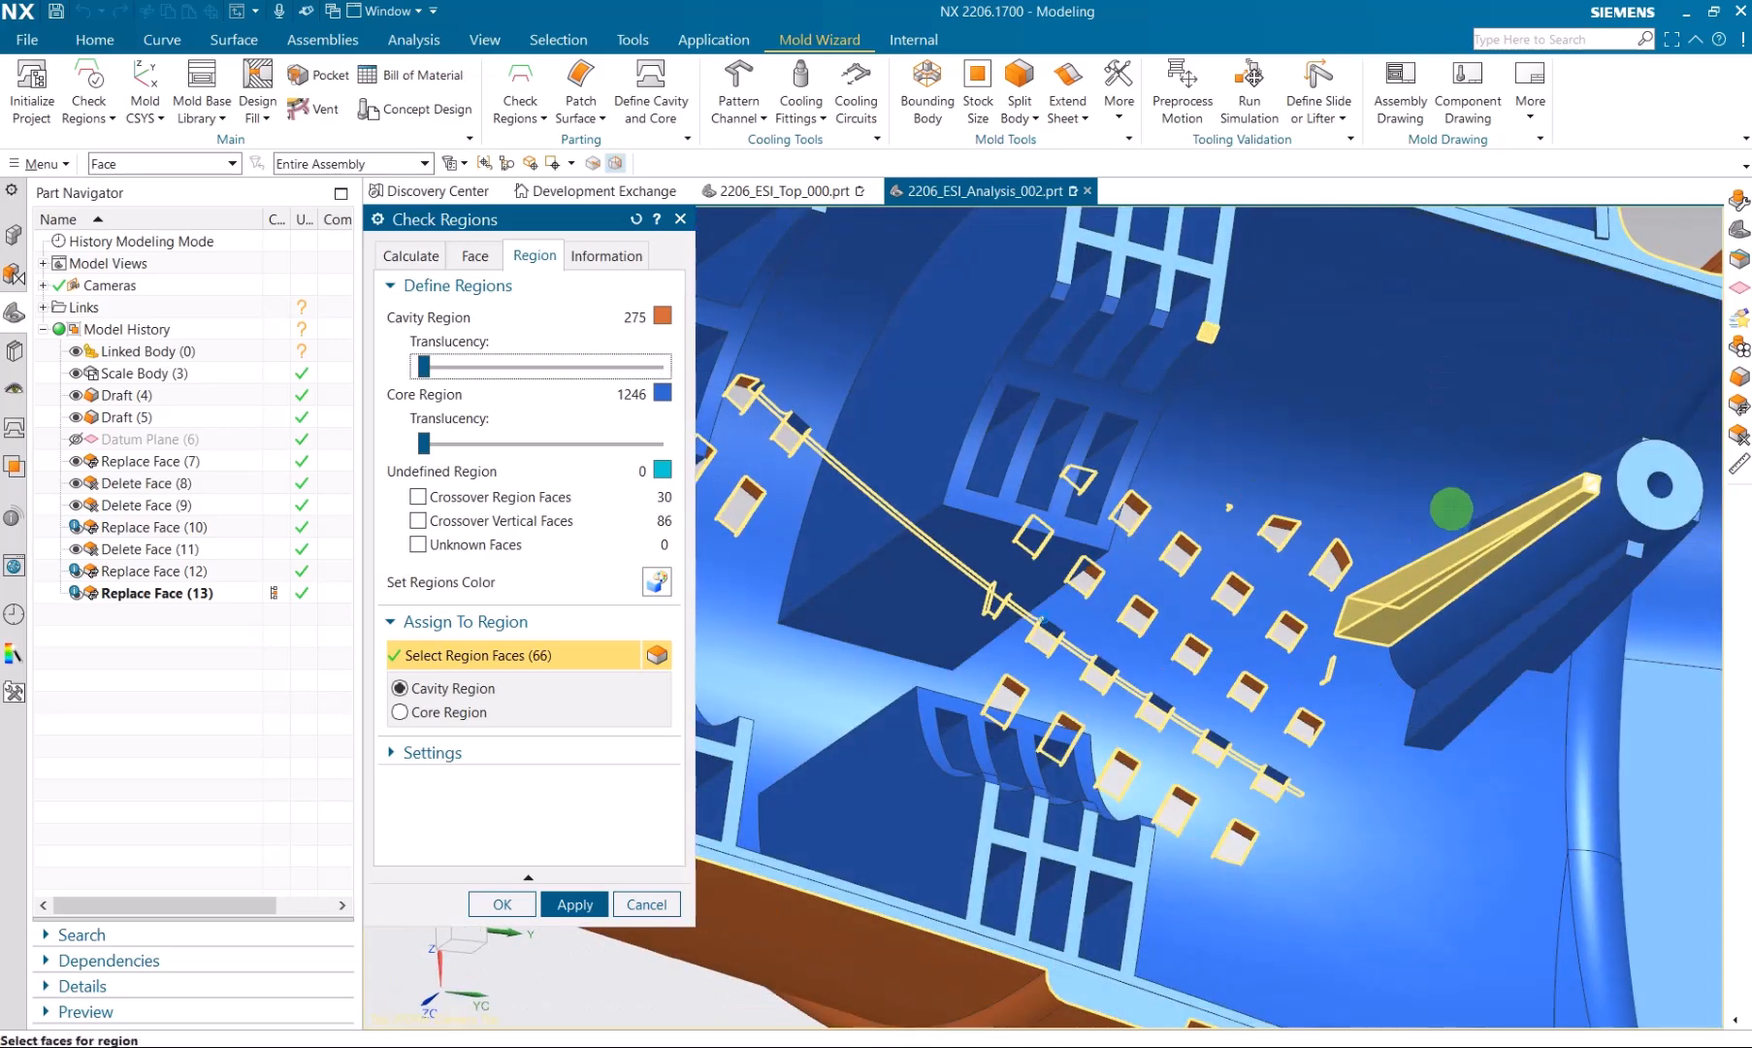
Remove the unwanted screw-boss and rib faces from the selection and assign the remaining slot faces to the cavity region.
{"action": "middle_click_drag", "start_coordinate": [1433, 625], "coordinate": [1309, 625]}
{"action": "left_click", "coordinate": [1292, 621], "text": "shift"}
{"action": "left_click", "coordinate": [1290, 601], "text": "shift"}
{"action": "left_click_drag", "start_coordinate": [1523, 452], "coordinate": [1591, 514], "text": "shift"}
{"action": "left_click", "coordinate": [1407, 542], "text": "shift"}
{"action": "scroll", "coordinate": [1407, 558], "scroll_direction": "down", "scroll_amount": 3}
{"action": "middle_click_drag", "start_coordinate": [1378, 582], "coordinate": [771, 749]}
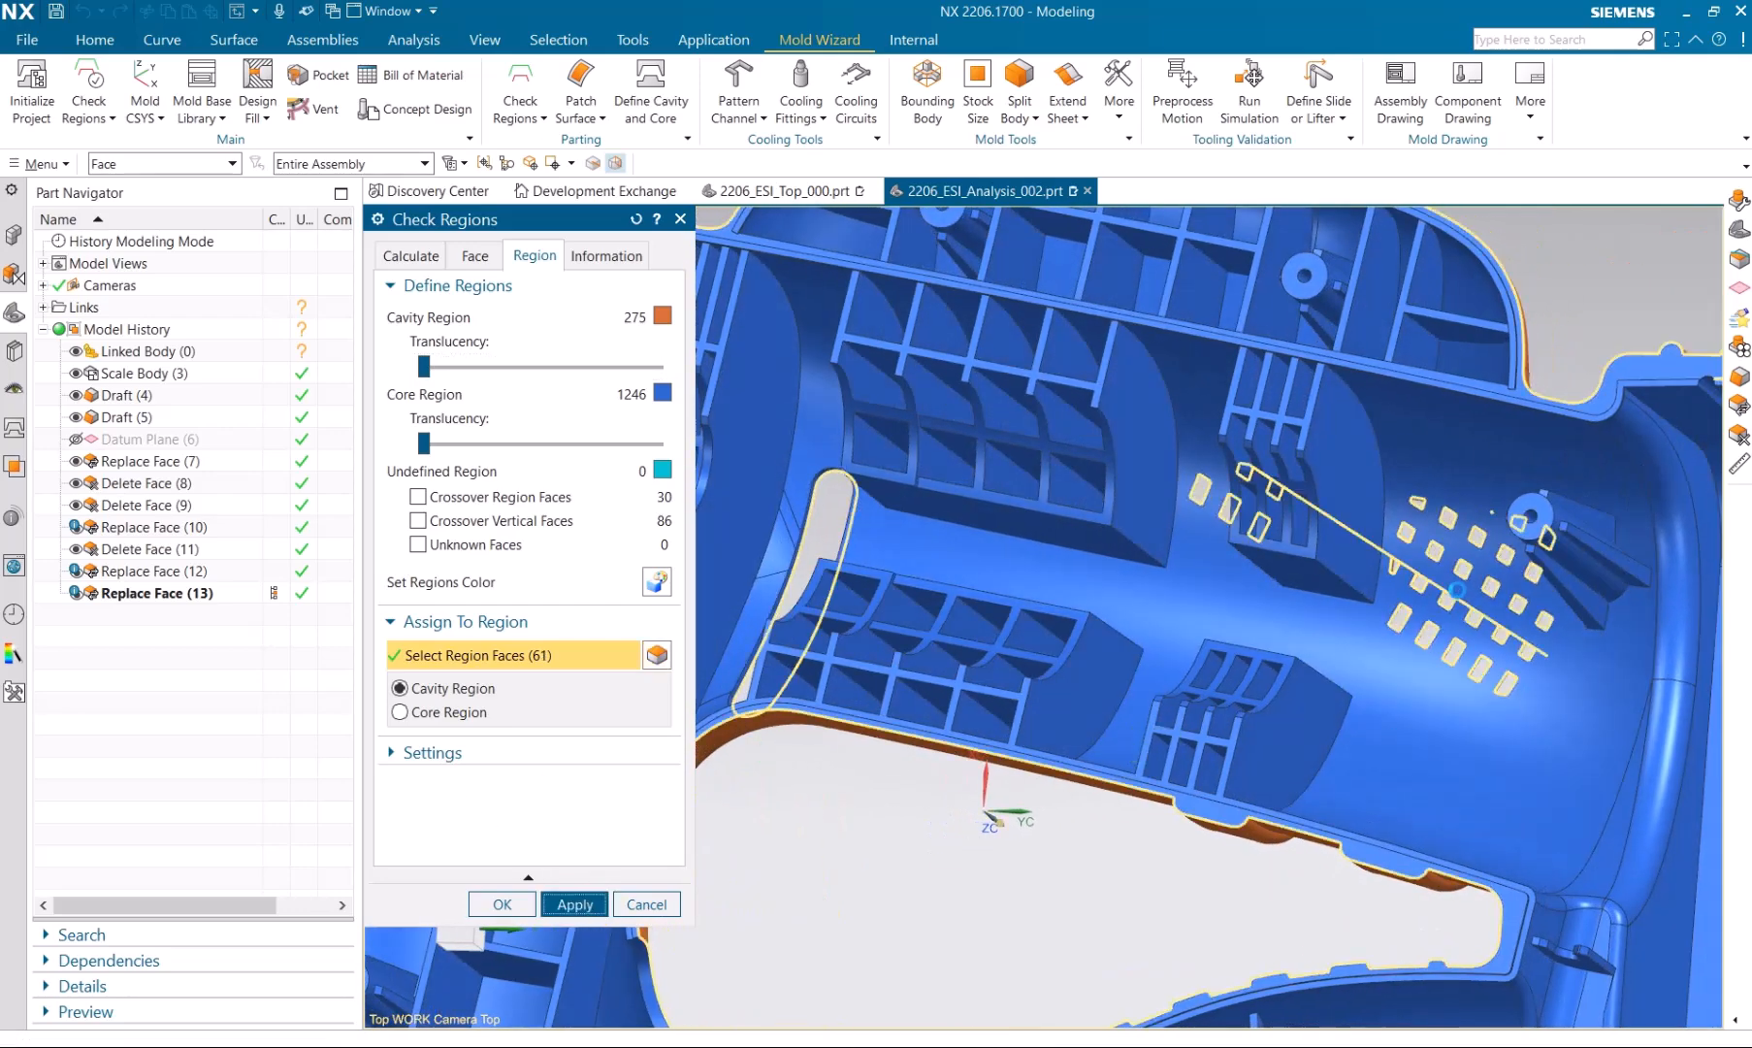
{"action": "middle_click_drag", "start_coordinate": [1471, 581], "coordinate": [1358, 631]}
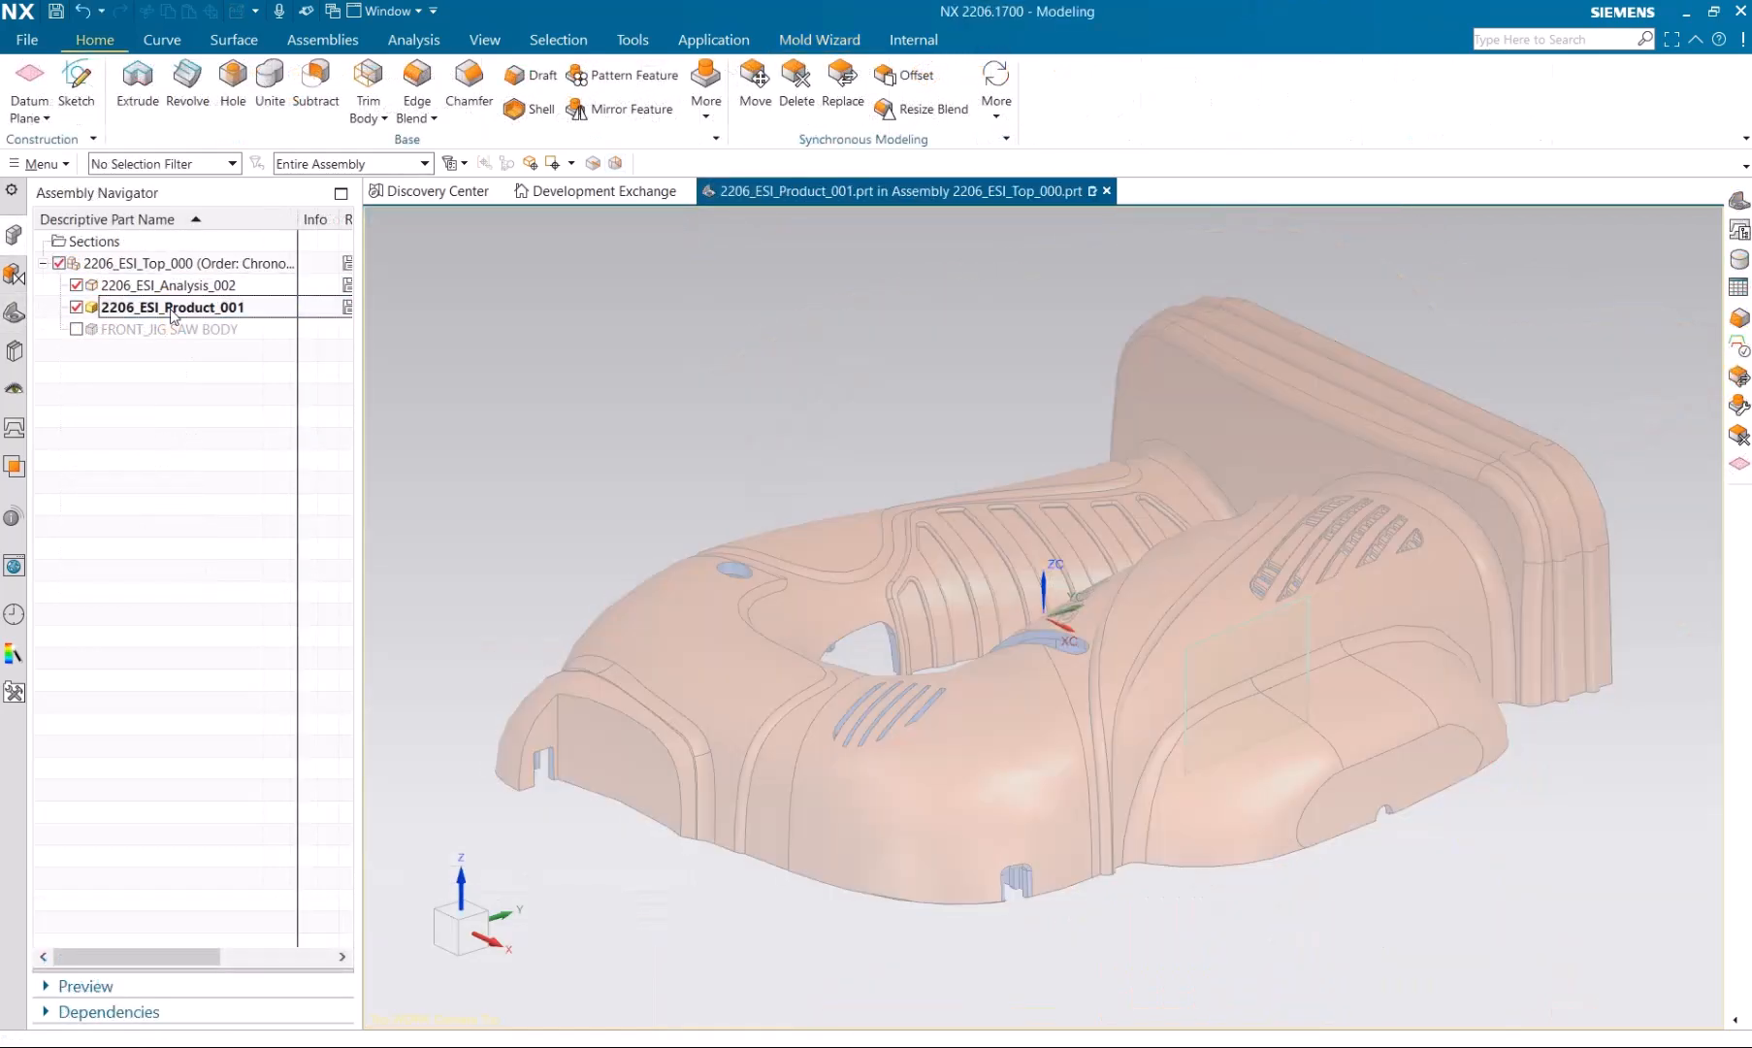
Open 2206_ESI_Product_001 in its own window and initialize a mold project named 2206.
{"action": "right_click", "coordinate": [128, 289]}
{"action": "left_click", "coordinate": [167, 312]}
{"action": "double_click", "coordinate": [412, 425]}
{"action": "type", "text": "2206"}
{"action": "key", "text": "Return"}
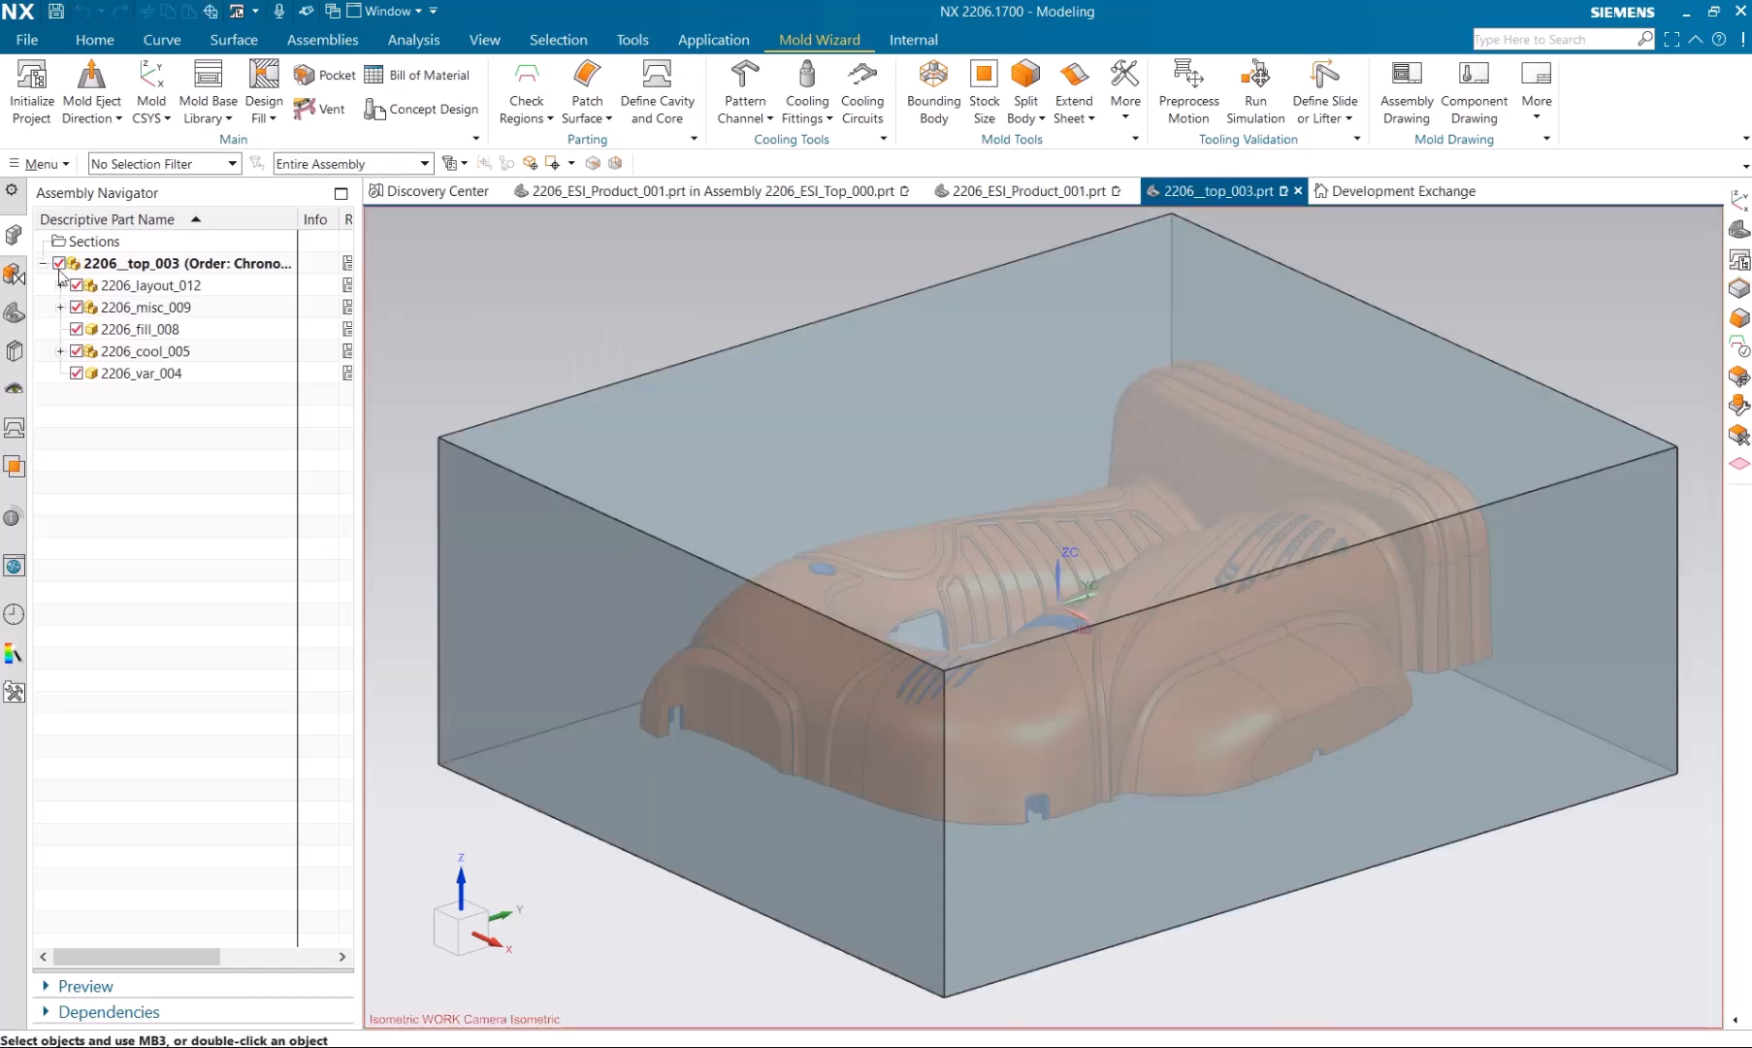
Define the mold coordinate system for the product.
{"action": "left_click", "coordinate": [156, 116]}
{"action": "left_click", "coordinate": [172, 143]}
{"action": "left_click", "coordinate": [496, 407]}
Size the product workpiece to a total X of 270, with Z extents of 70 negative and 60 positive.
{"action": "left_click", "coordinate": [156, 117]}
{"action": "left_click", "coordinate": [184, 208]}
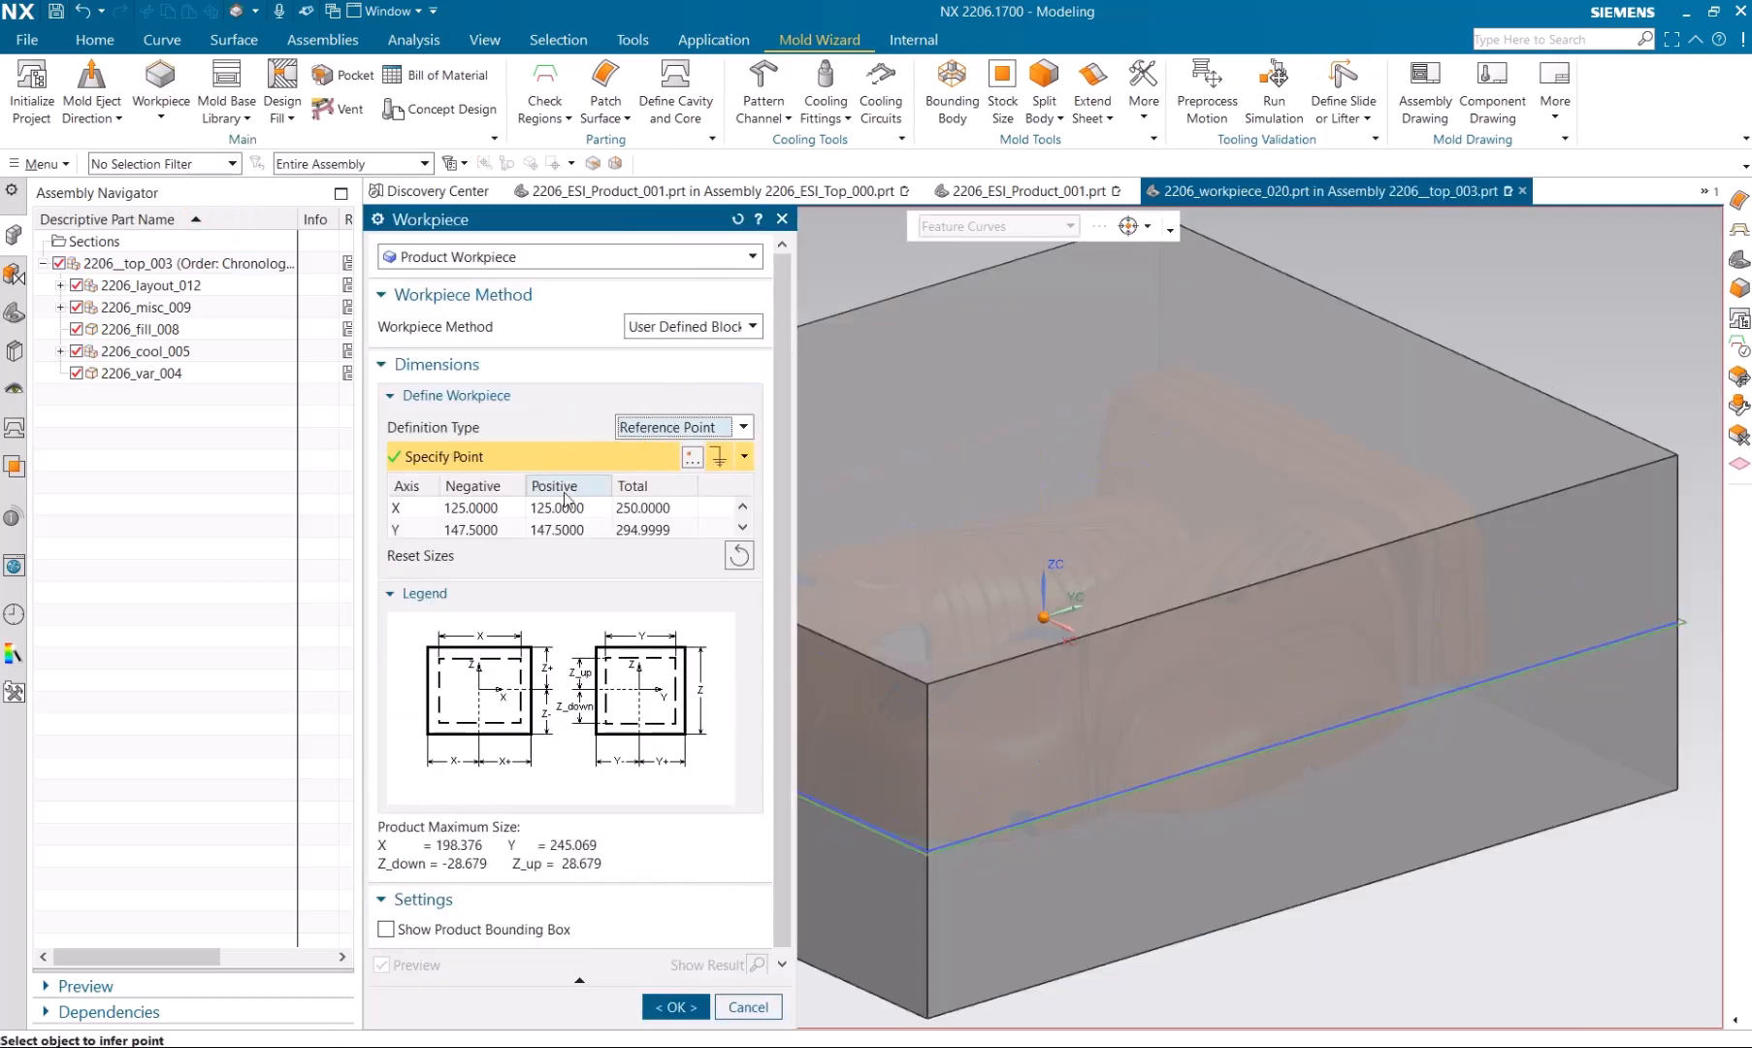
{"action": "double_click", "coordinate": [635, 507]}
{"action": "type", "text": "270"}
{"action": "key", "text": "Tab"}
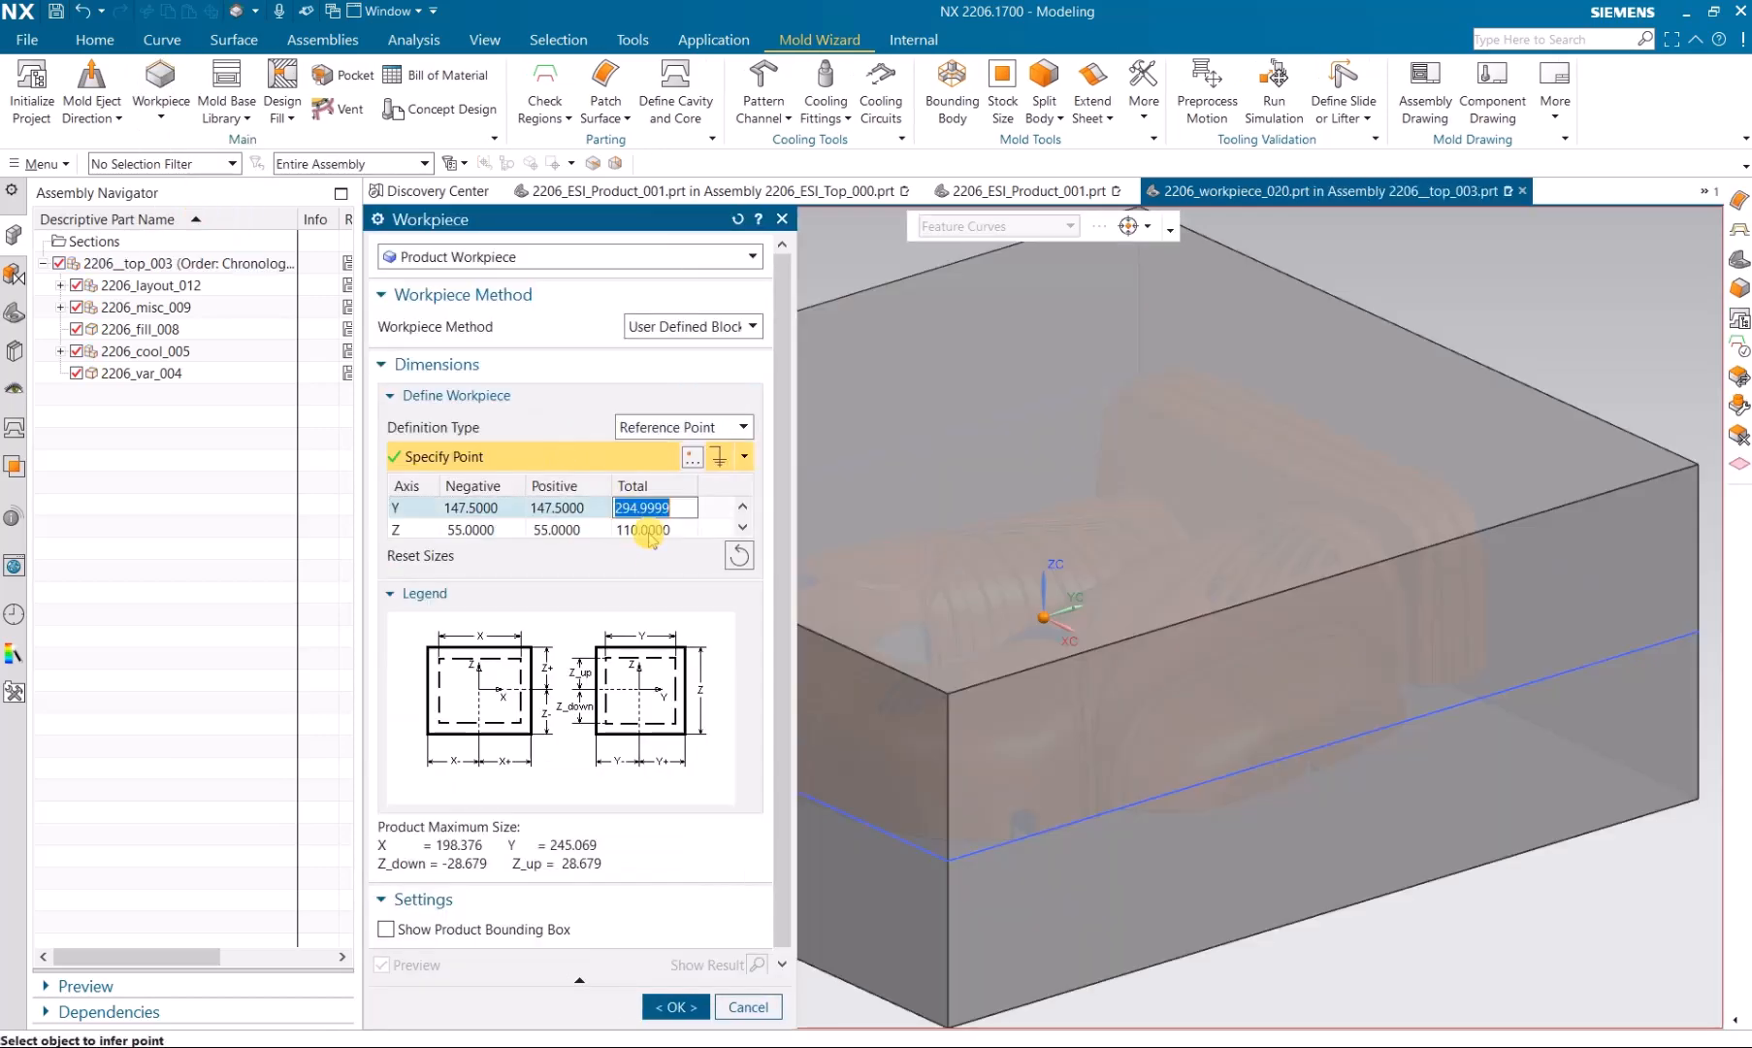
{"action": "left_click", "coordinate": [479, 530]}
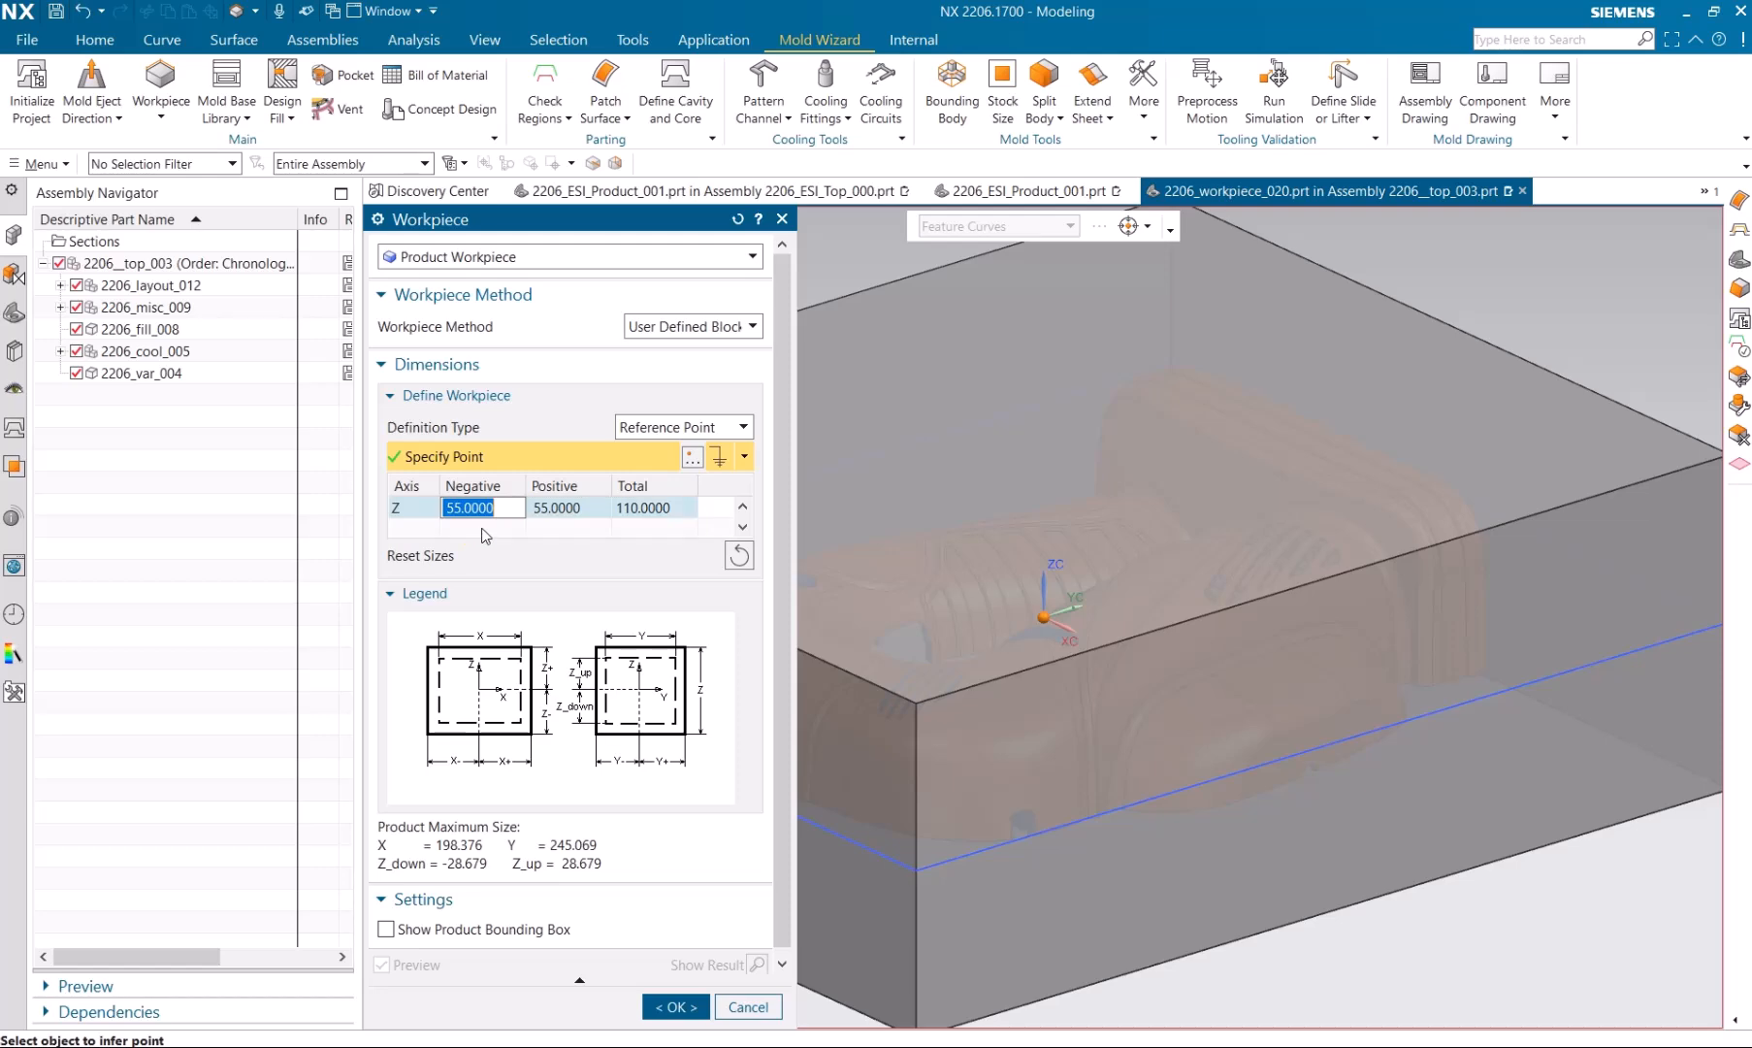
{"action": "type", "text": "70"}
{"action": "left_click", "coordinate": [558, 509]}
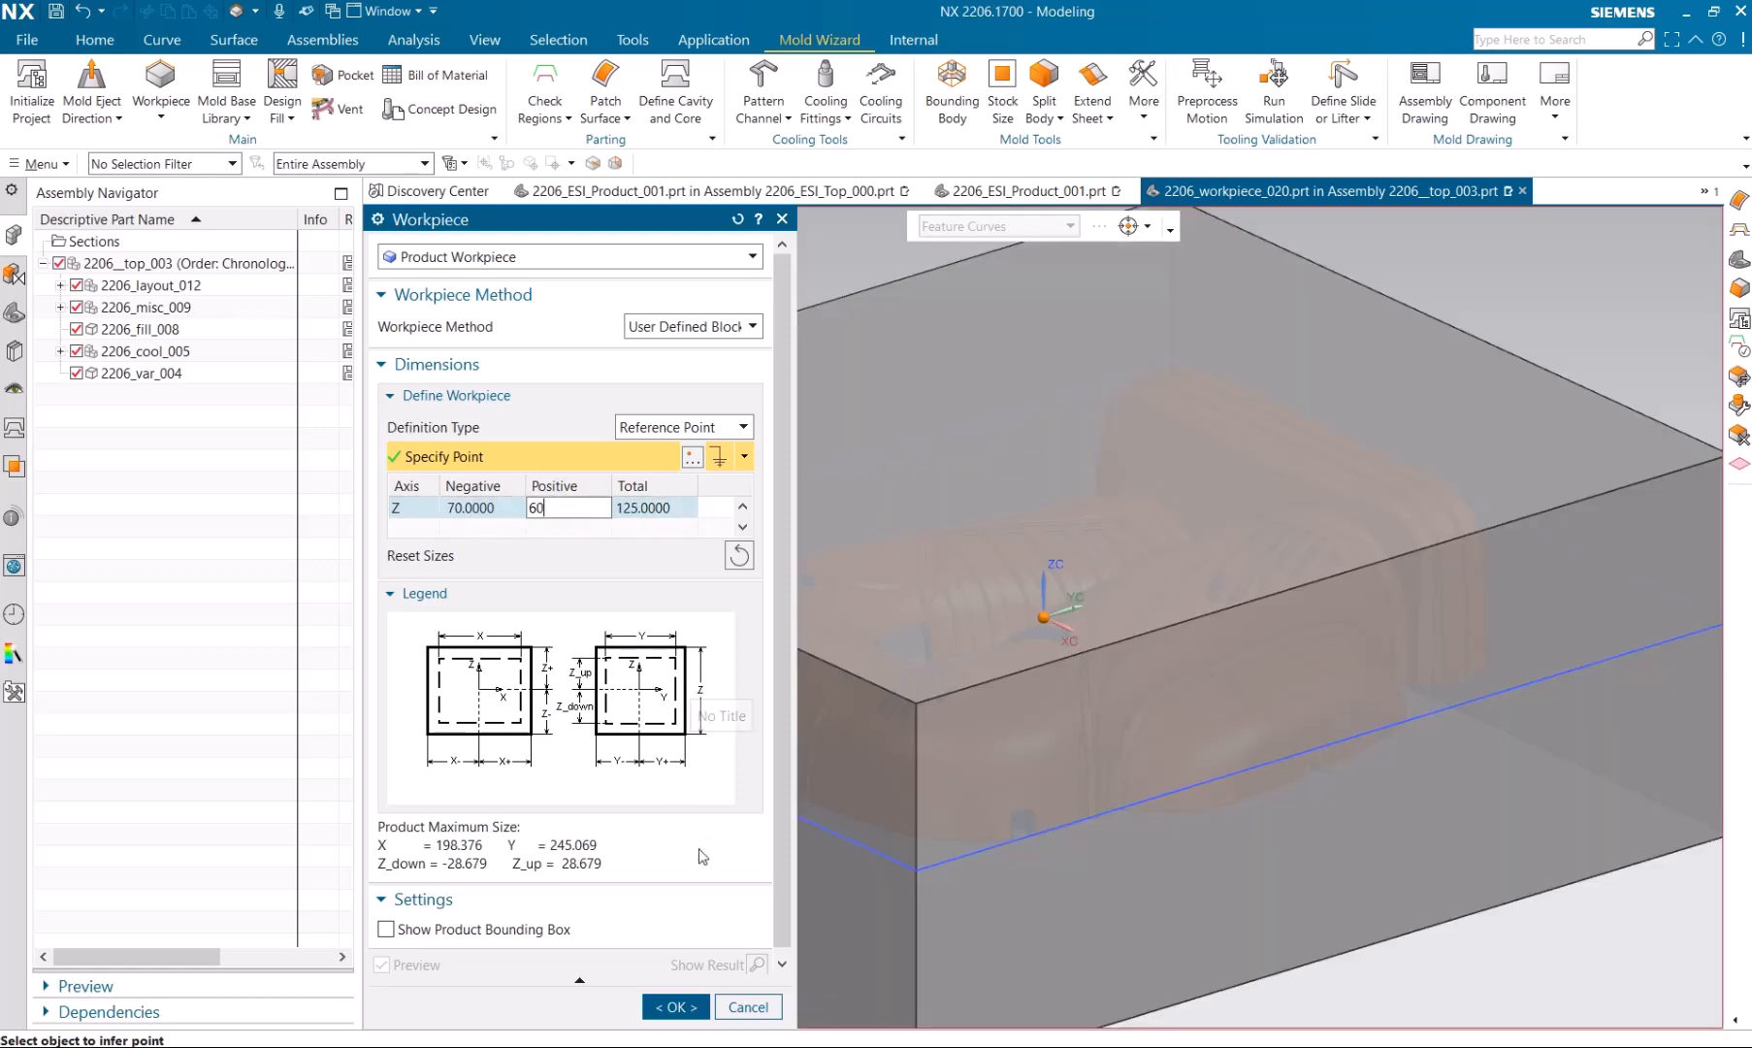
{"action": "type", "text": "60"}
{"action": "key", "text": "Return"}
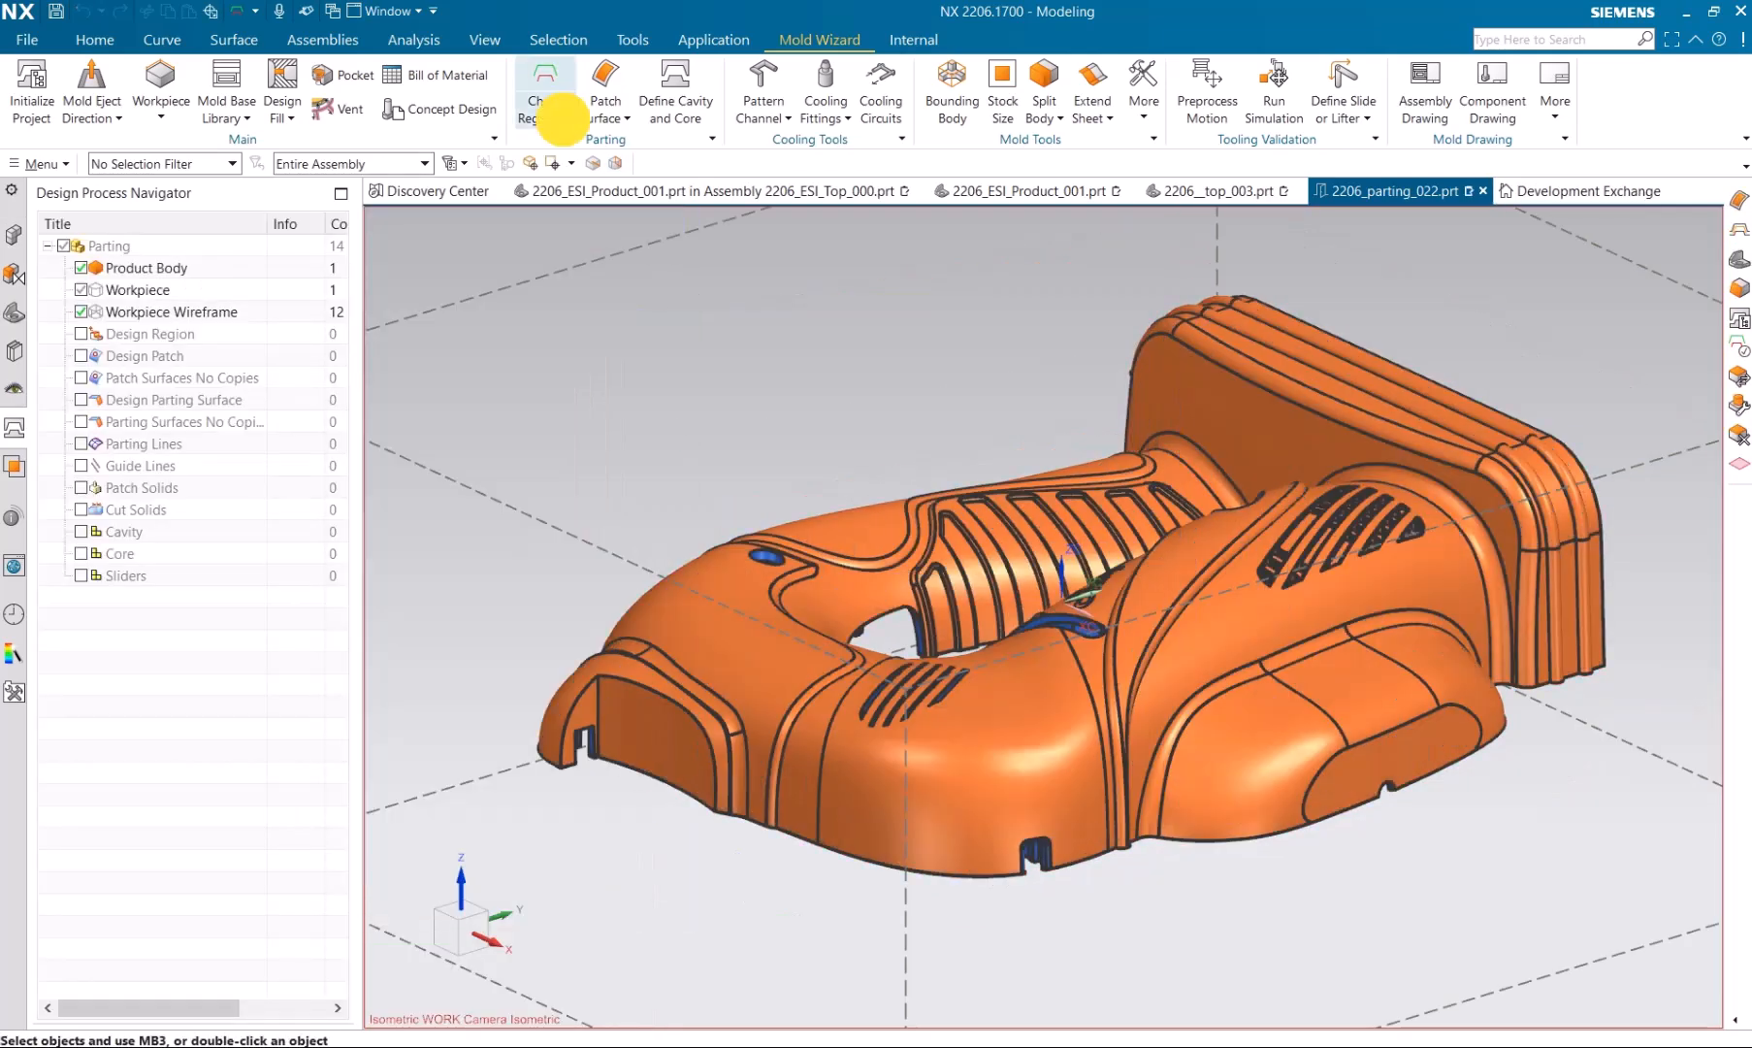
Create patch surfaces over the through openings of the product body.
{"action": "left_click", "coordinate": [609, 116]}
{"action": "left_click", "coordinate": [640, 143]}
{"action": "left_click", "coordinate": [612, 323]}
{"action": "left_click", "coordinate": [820, 558]}
{"action": "left_click", "coordinate": [508, 749]}
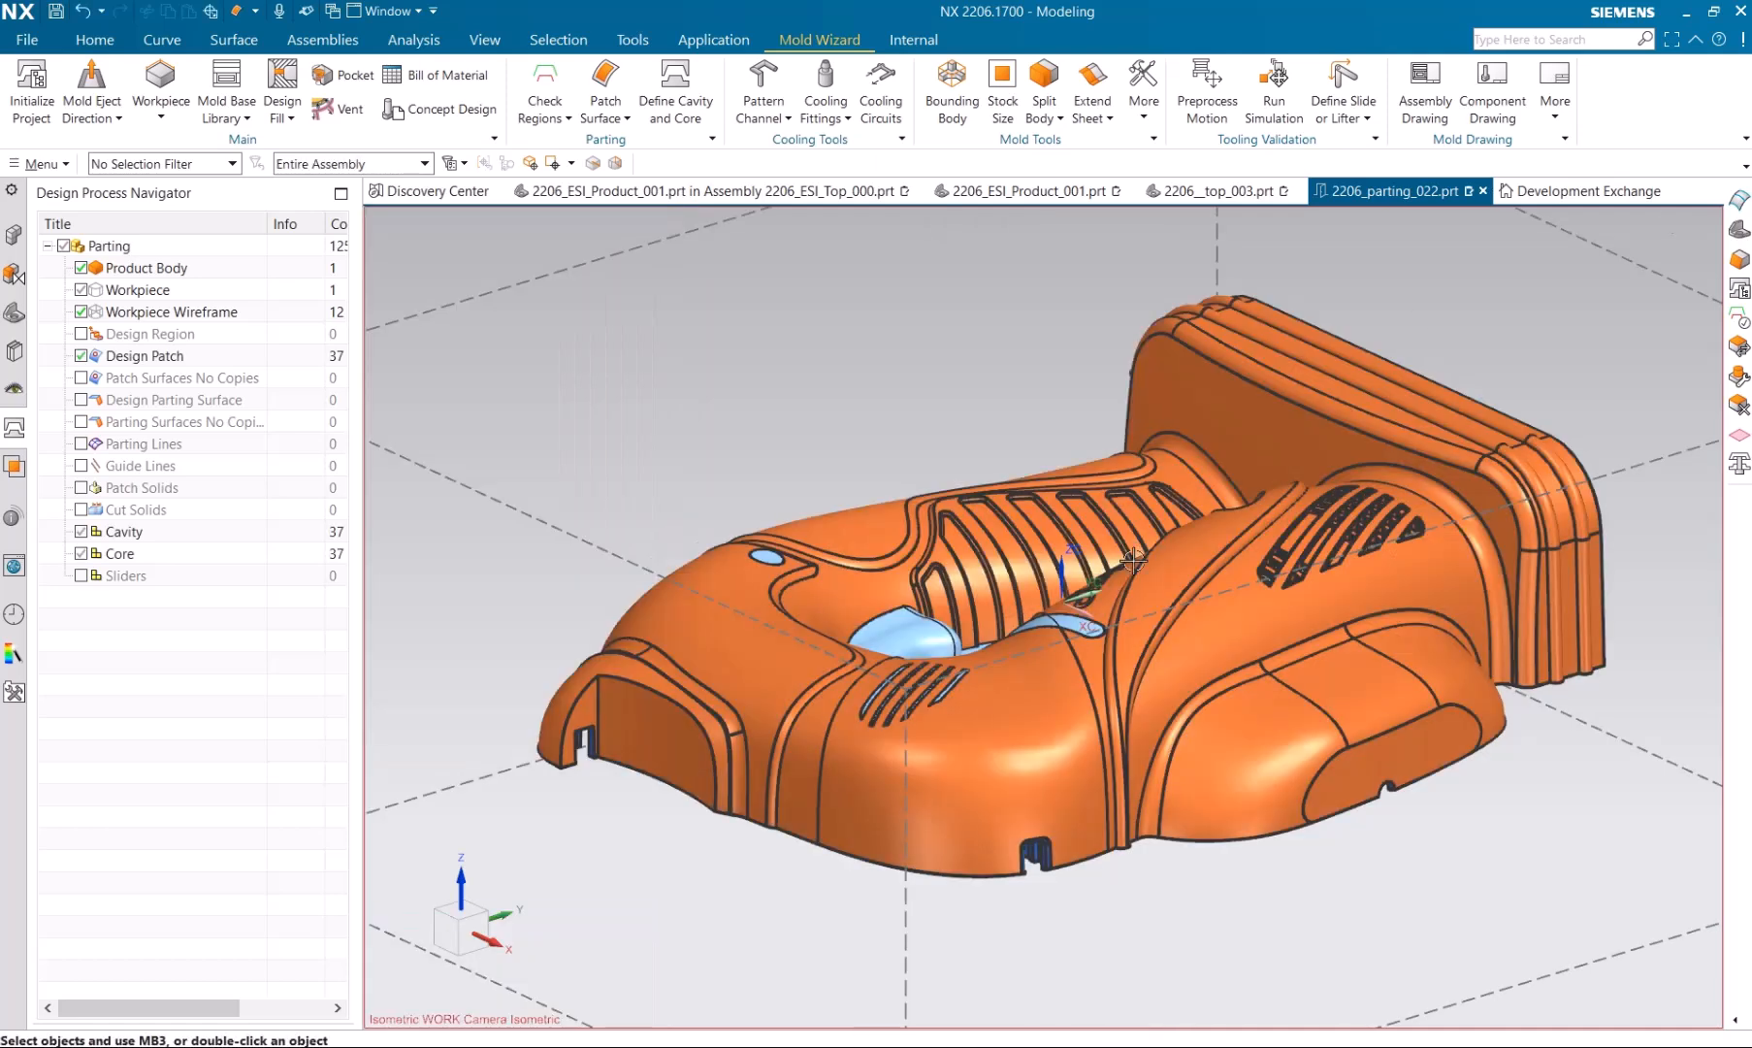
Build a Through Curves surface between the two side edges of the notch in the front end wall.
{"action": "middle_click_drag", "start_coordinate": [1135, 560], "coordinate": [1146, 587]}
{"action": "scroll", "coordinate": [718, 732], "scroll_direction": "up", "scroll_amount": 5}
{"action": "middle_click_drag", "start_coordinate": [763, 703], "coordinate": [799, 679]}
{"action": "left_click", "coordinate": [213, 39]}
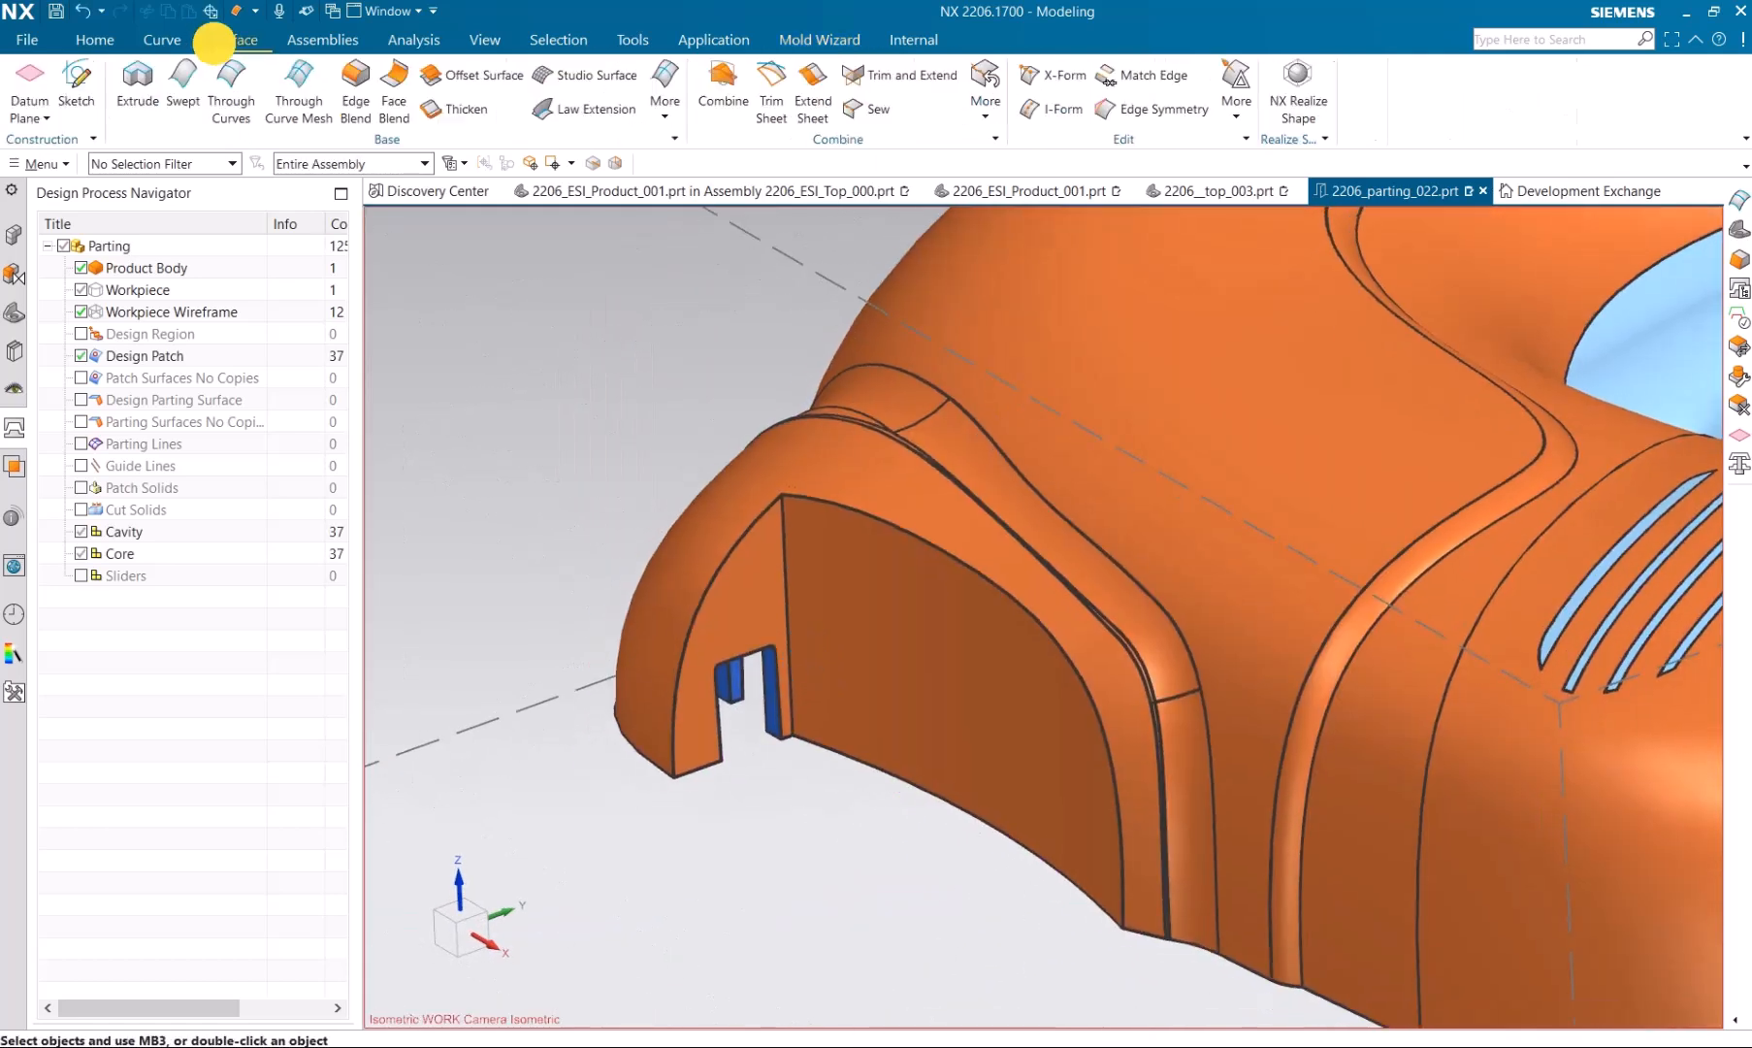
{"action": "left_click", "coordinate": [229, 83]}
{"action": "scroll", "coordinate": [801, 704], "scroll_direction": "up", "scroll_amount": 5}
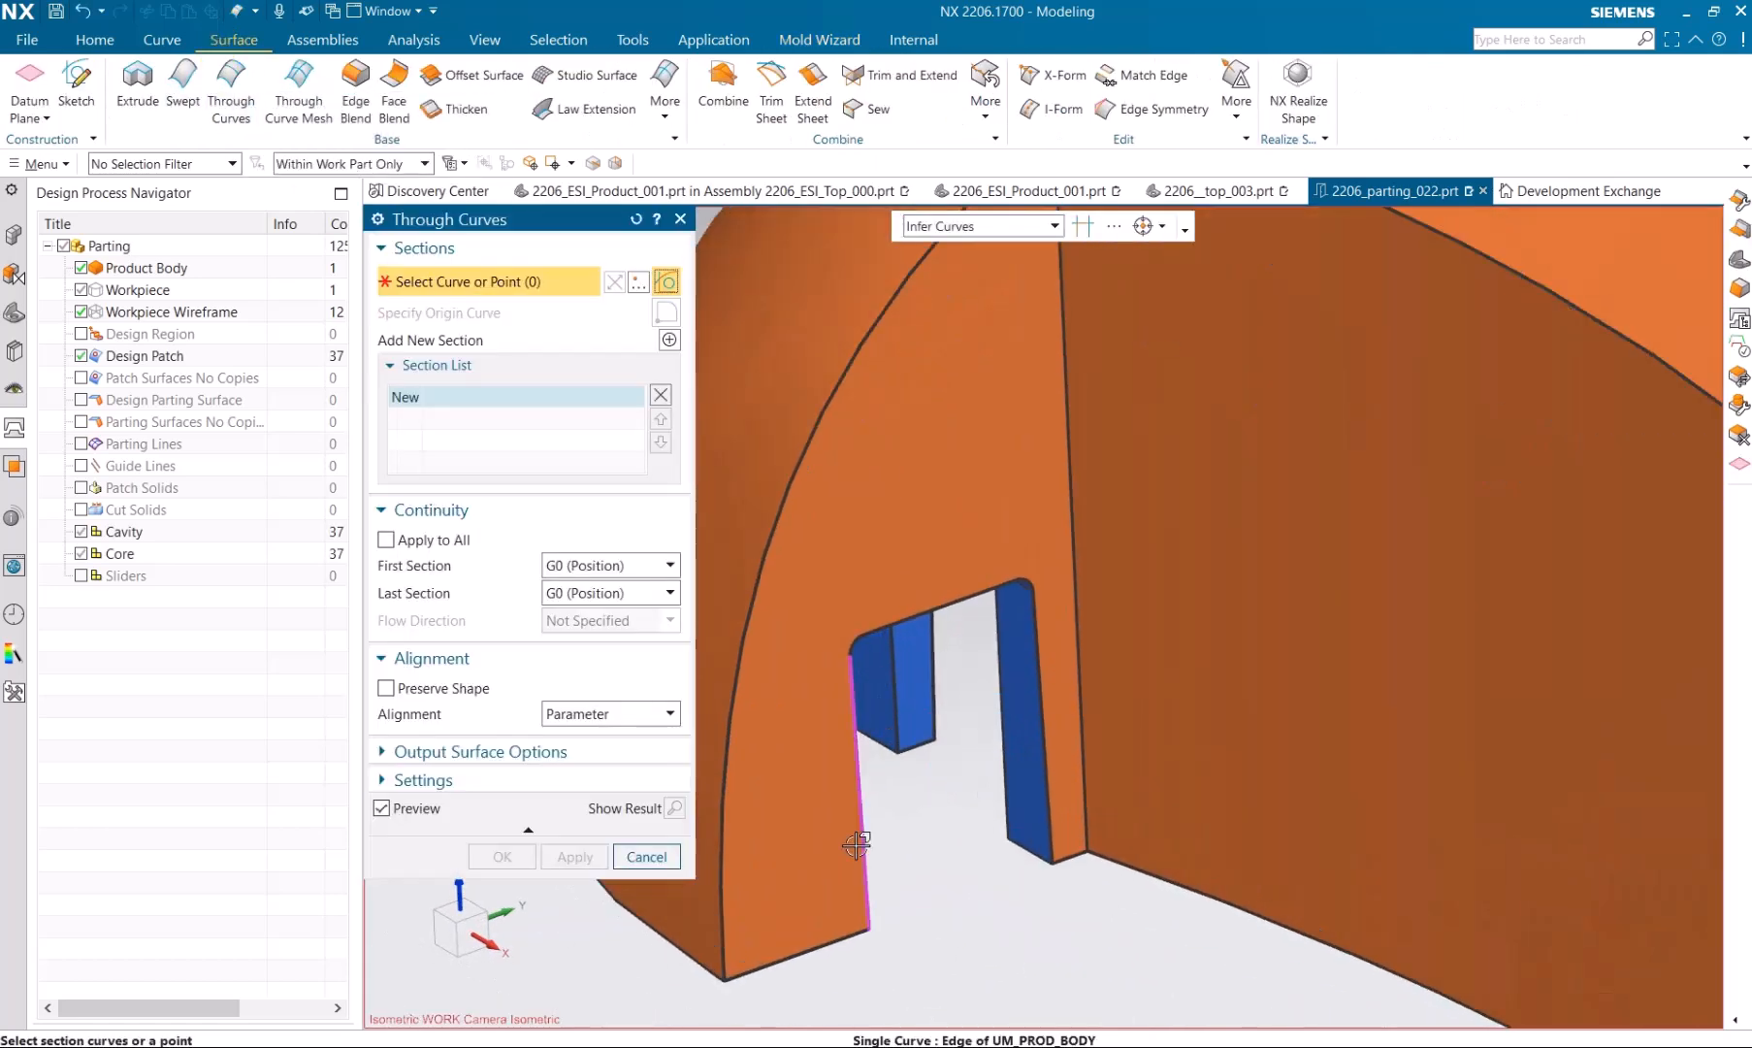
{"action": "left_click", "coordinate": [856, 845]}
{"action": "scroll", "coordinate": [861, 618], "scroll_direction": "up", "scroll_amount": 3}
{"action": "middle_click", "coordinate": [804, 642]}
{"action": "left_click", "coordinate": [1190, 561]}
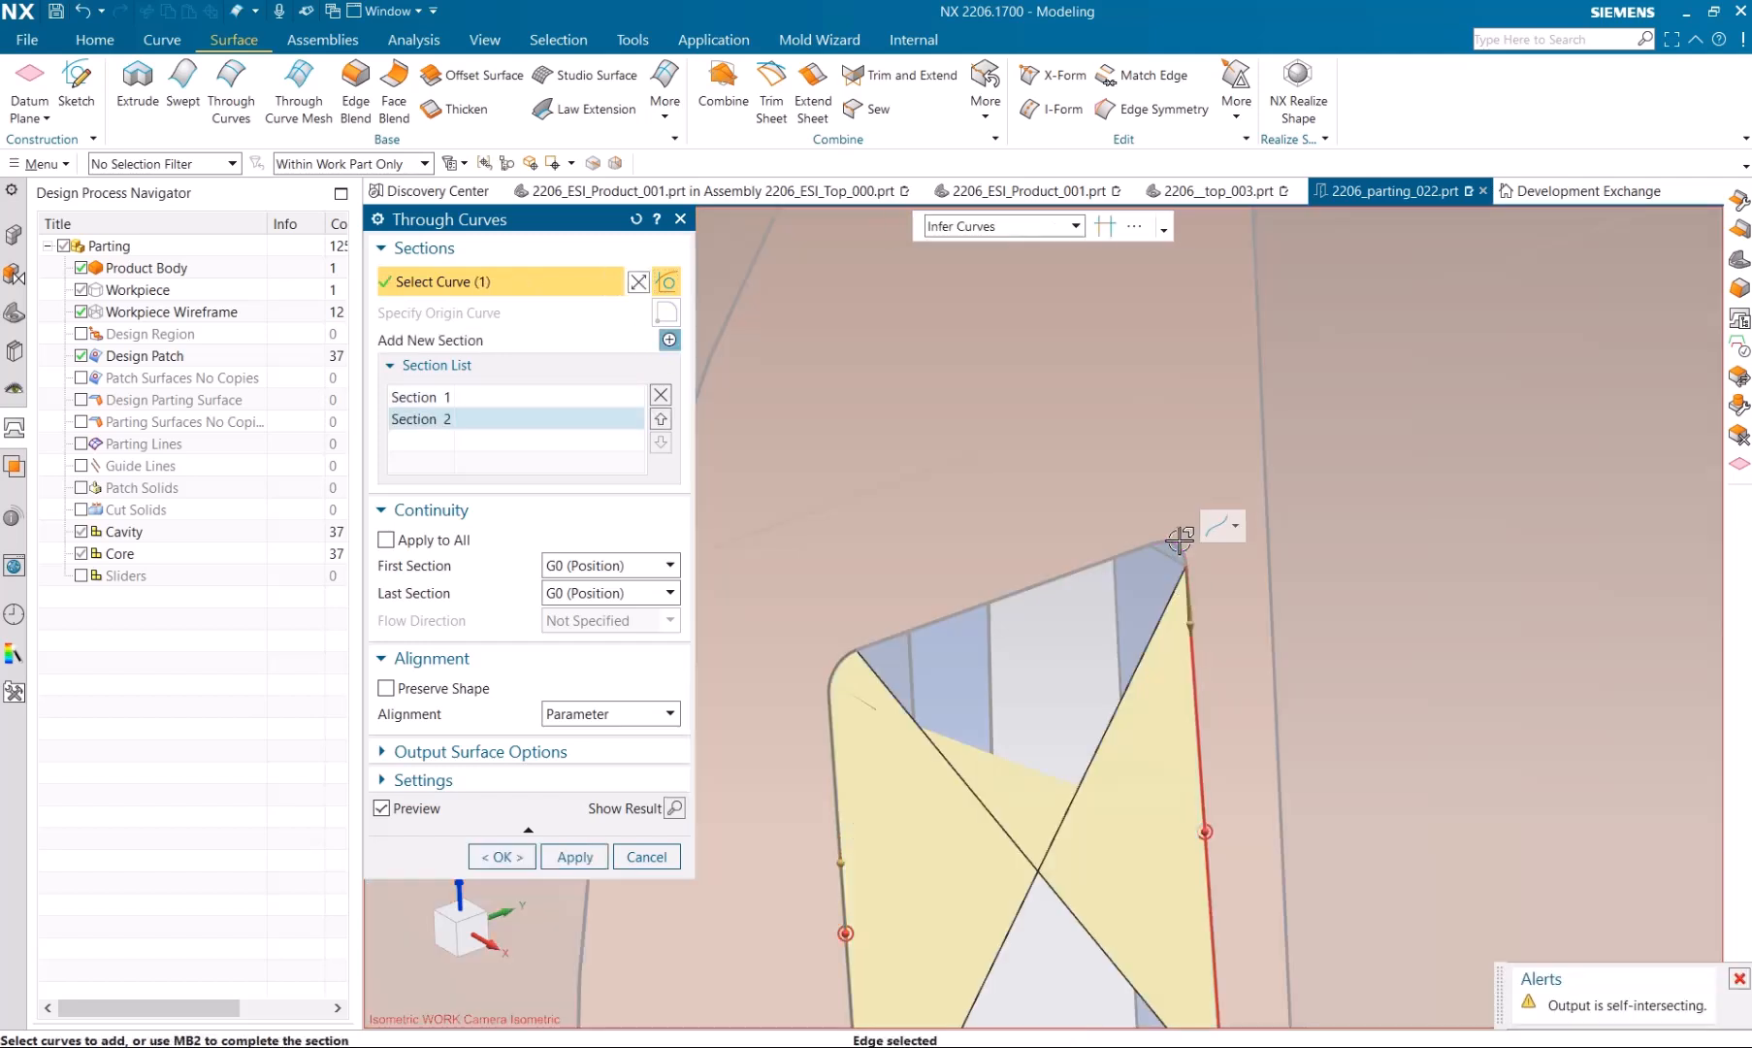
{"action": "left_click", "coordinate": [680, 218]}
Add the notch's Through Curves sheet to the parting design as an existing patch surface.
{"action": "left_click", "coordinate": [820, 39]}
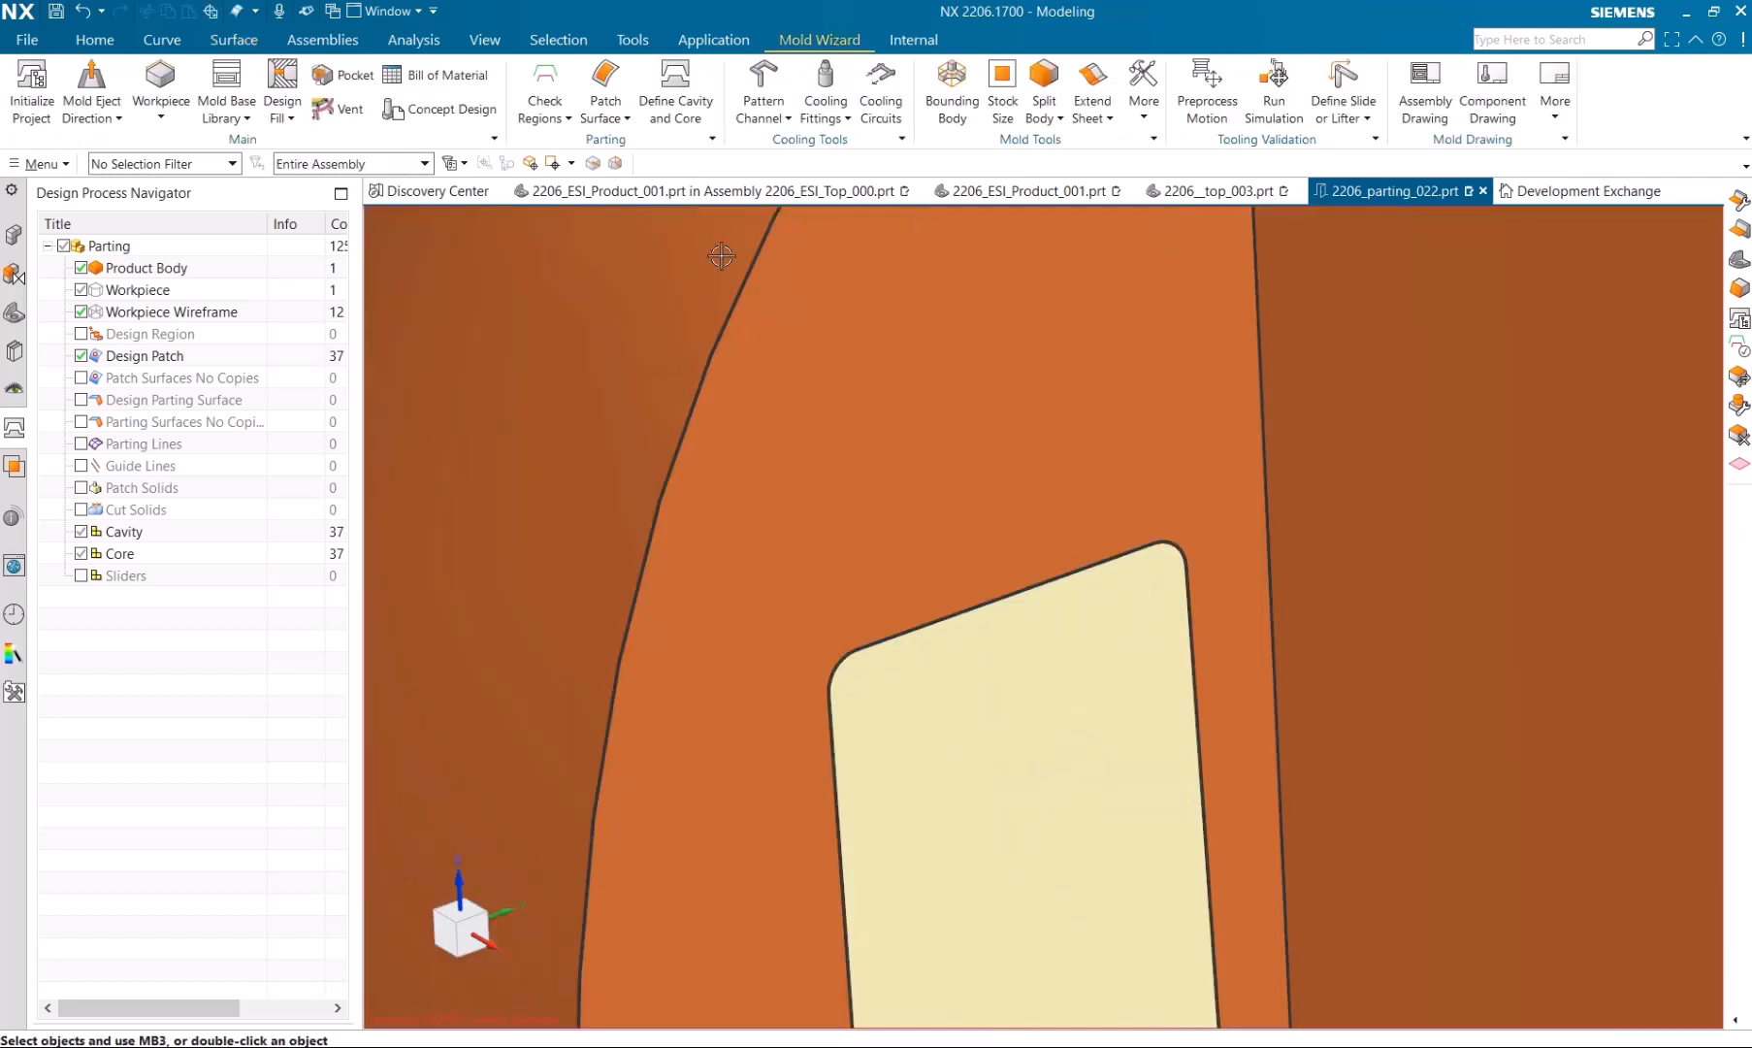
{"action": "left_click", "coordinate": [606, 108]}
{"action": "left_click", "coordinate": [630, 187]}
{"action": "left_click", "coordinate": [502, 415]}
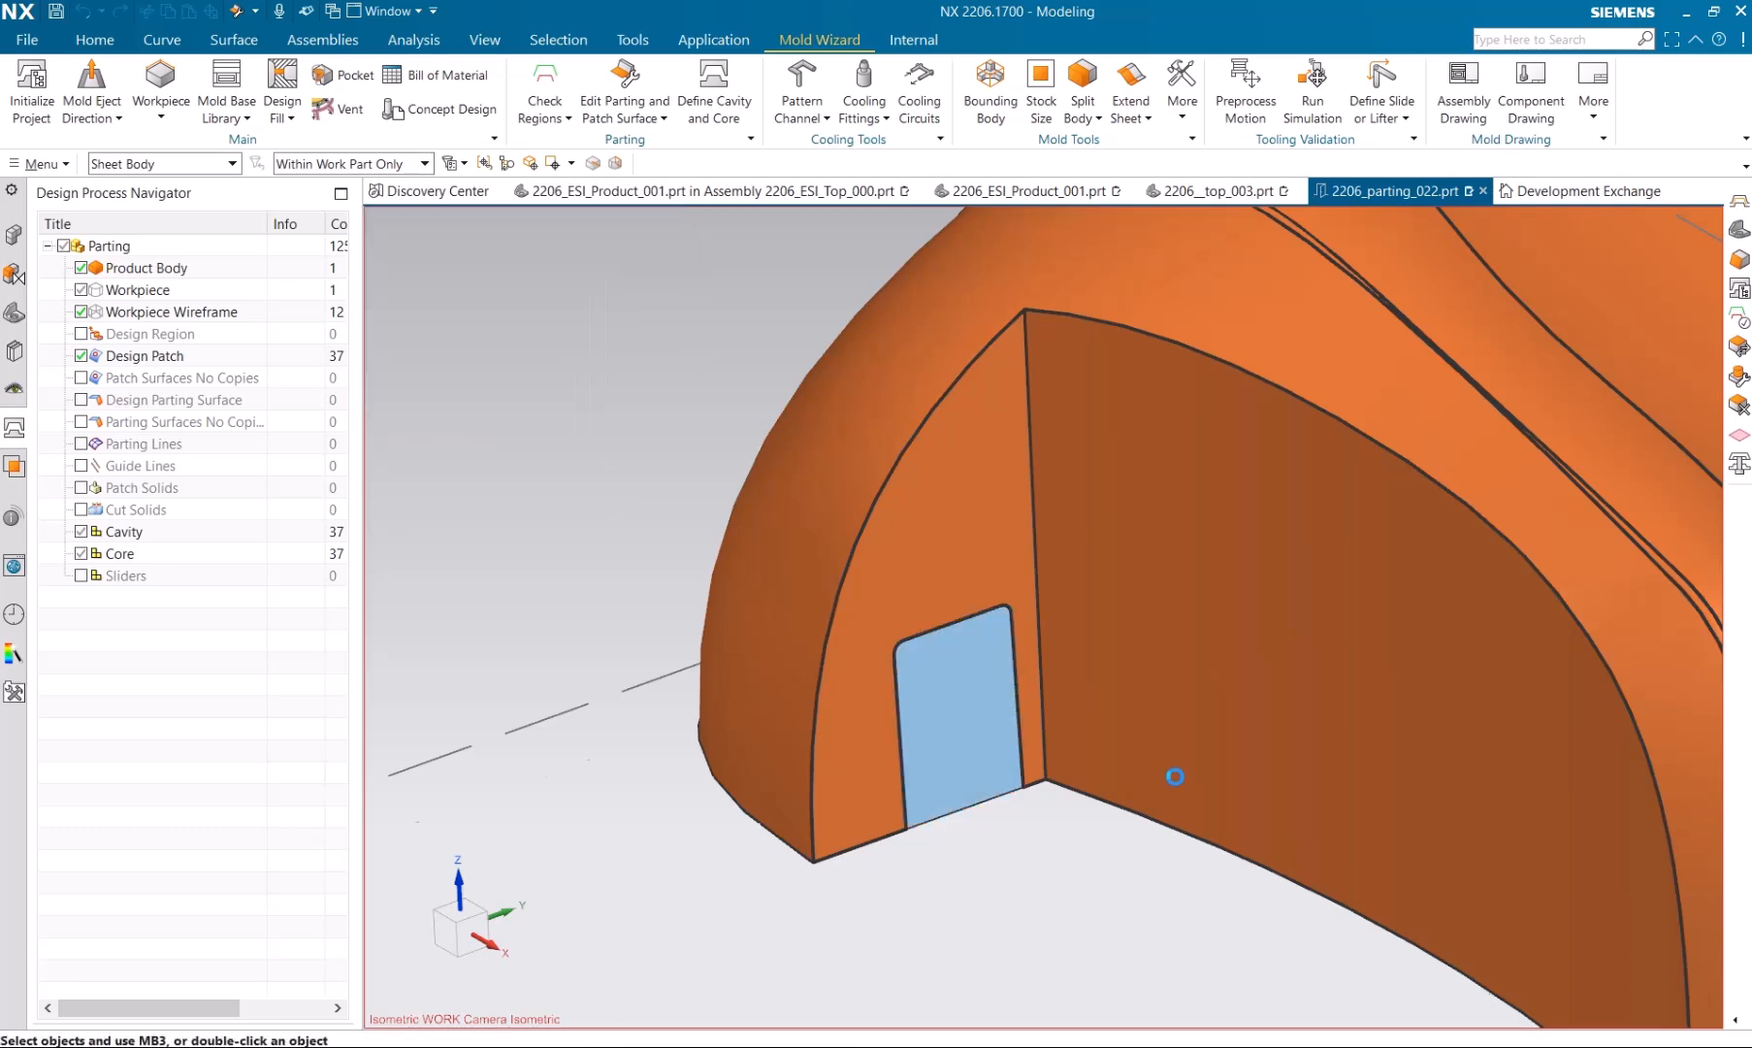
Define the cavity and core regions with Create Regions and Create Parting Lines enabled.
{"action": "left_click", "coordinate": [554, 165]}
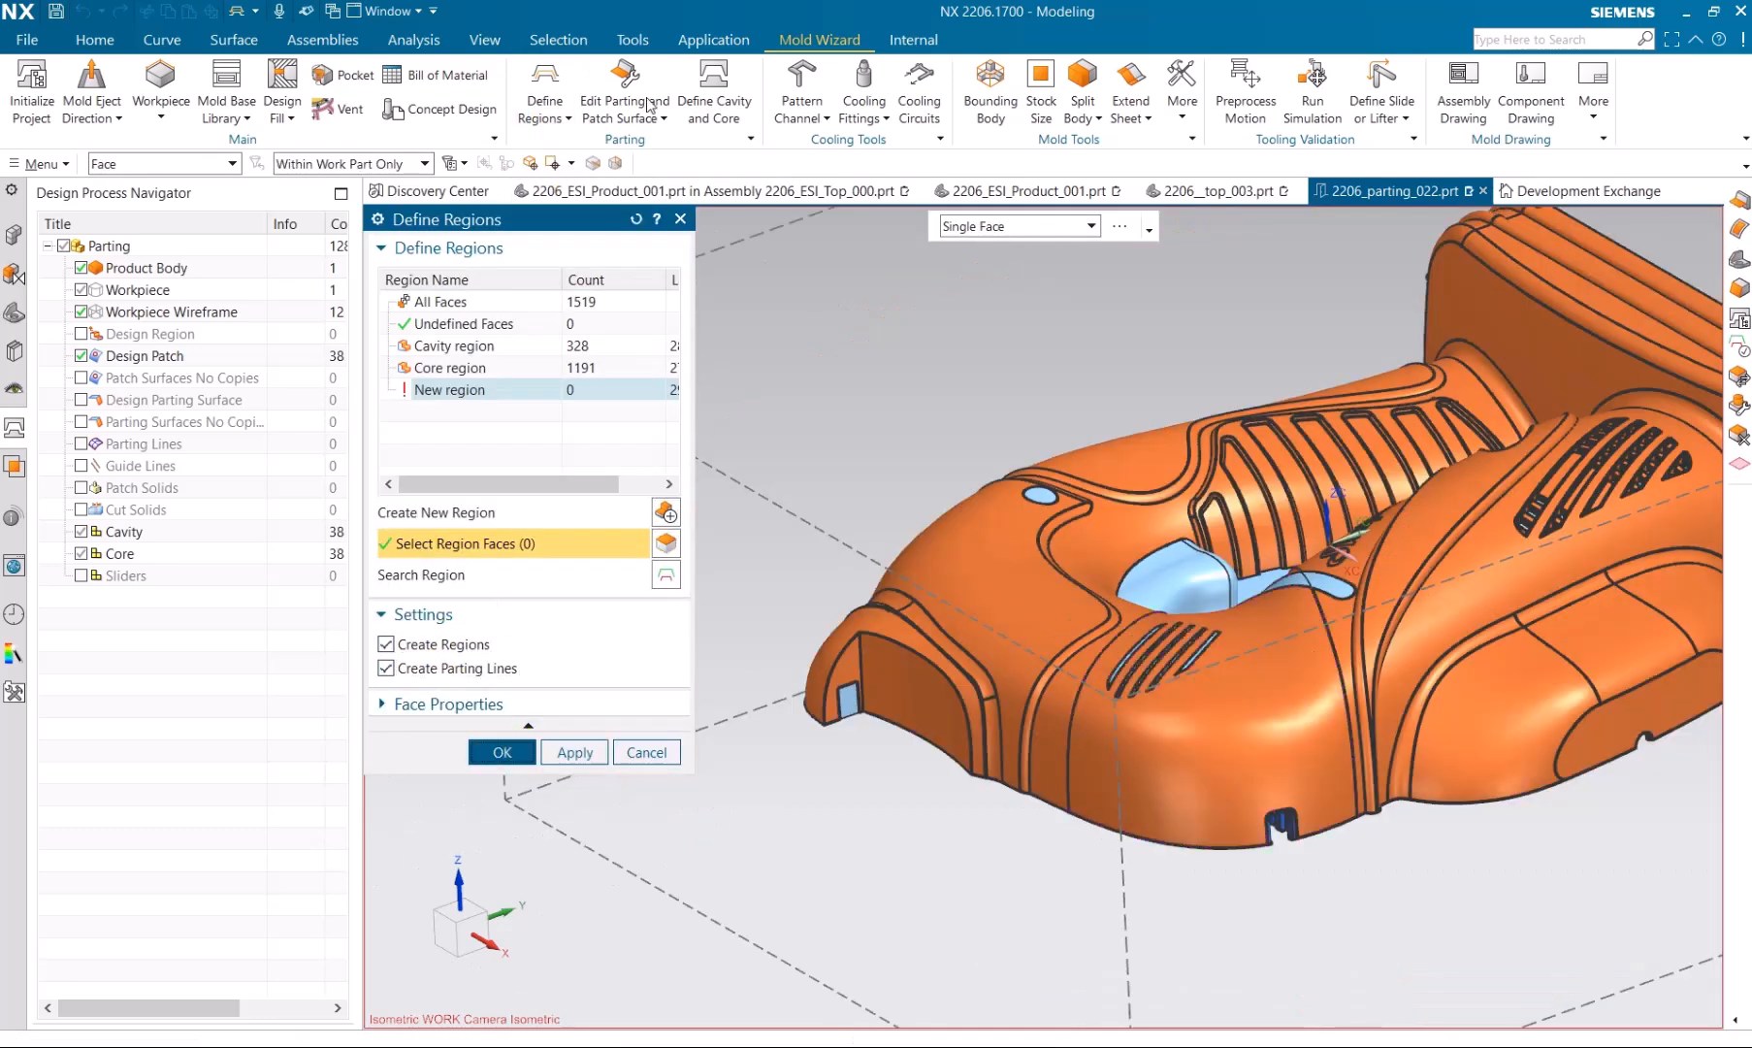
{"action": "left_click", "coordinate": [502, 752]}
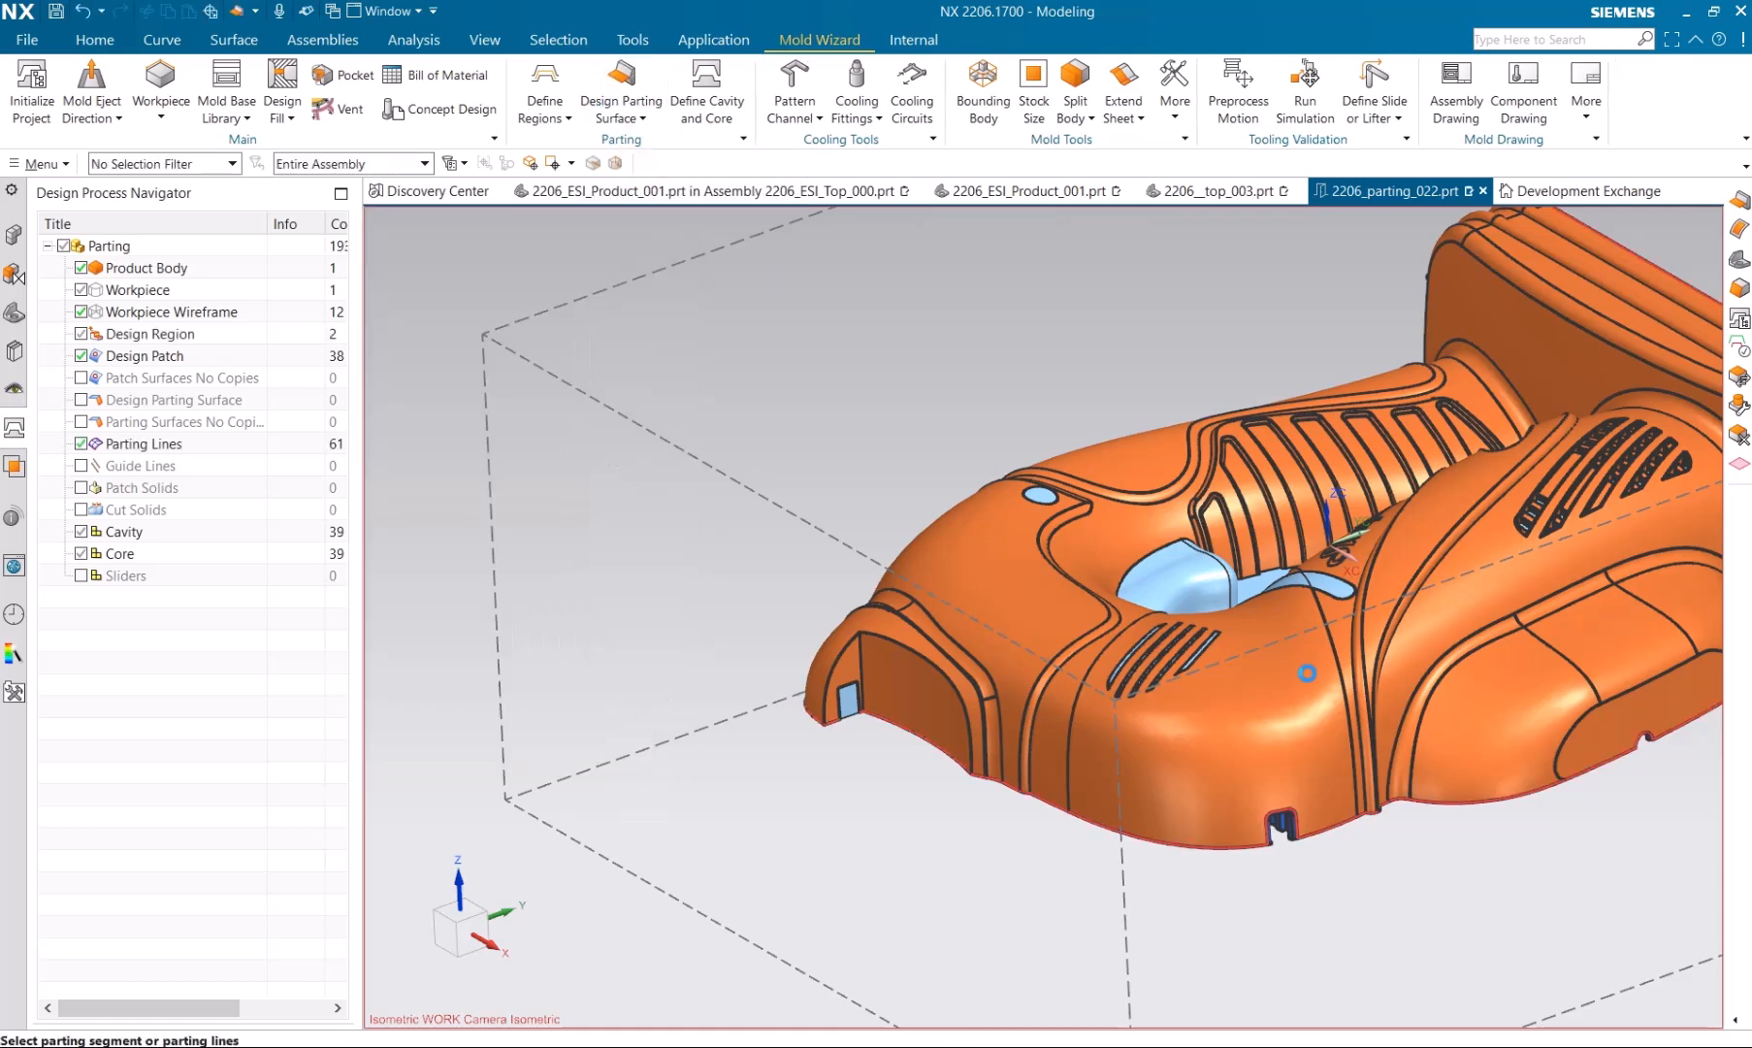
In Design Parting Surface, add the notch patch's bottom edge to the parting lines as a single curve.
{"action": "left_click", "coordinate": [515, 802]}
{"action": "scroll", "coordinate": [847, 716], "scroll_direction": "up", "scroll_amount": 7}
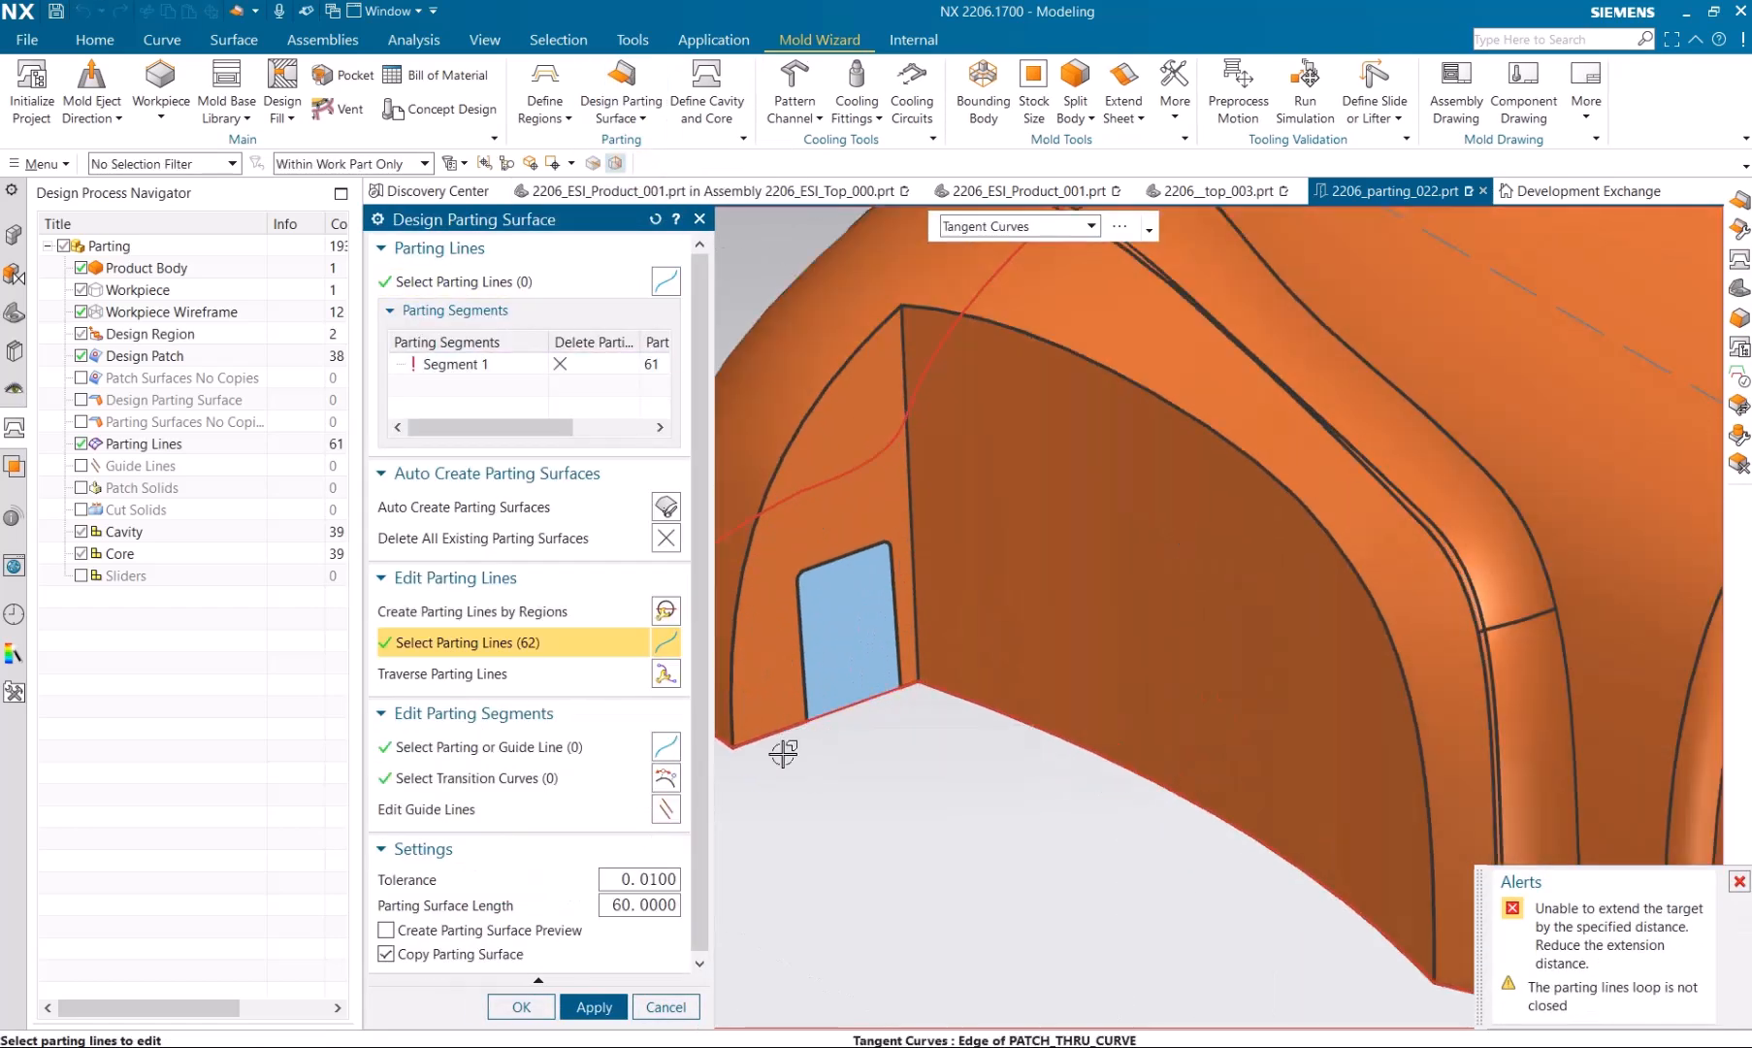
{"action": "left_click", "coordinate": [857, 704]}
{"action": "left_click", "coordinate": [877, 702]}
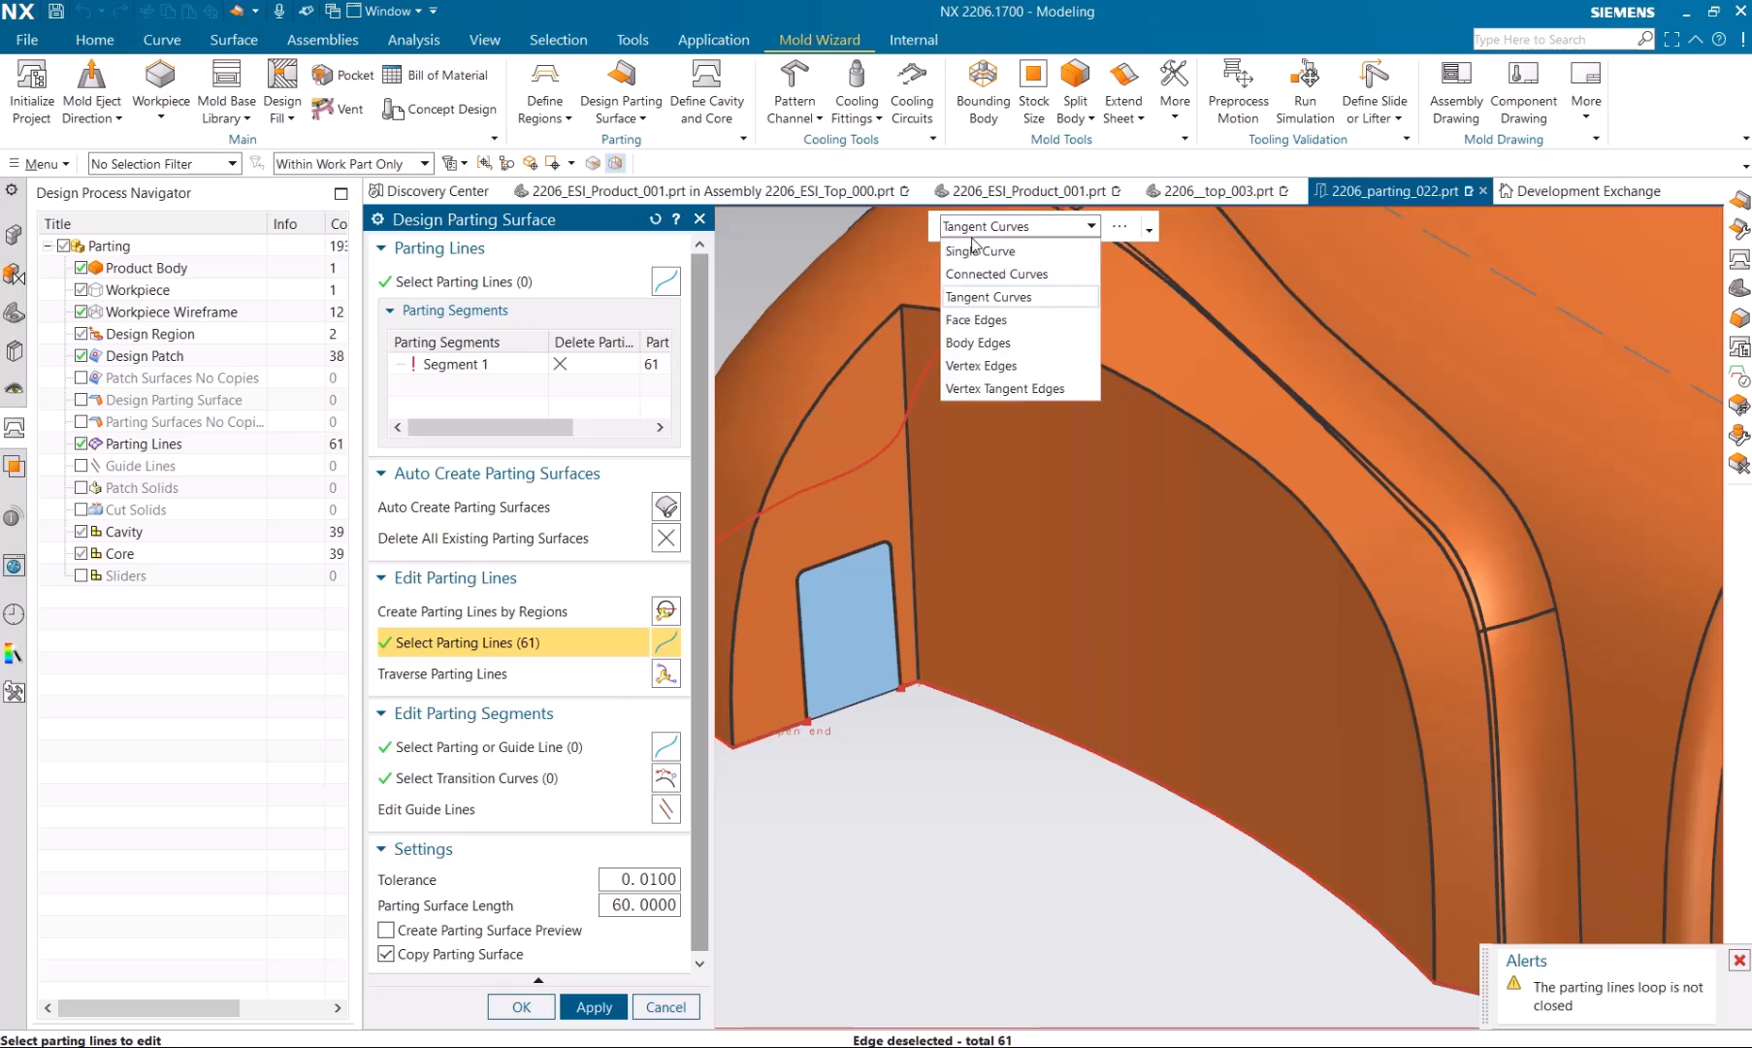
{"action": "left_click", "coordinate": [878, 694]}
{"action": "left_click", "coordinate": [522, 1007]}
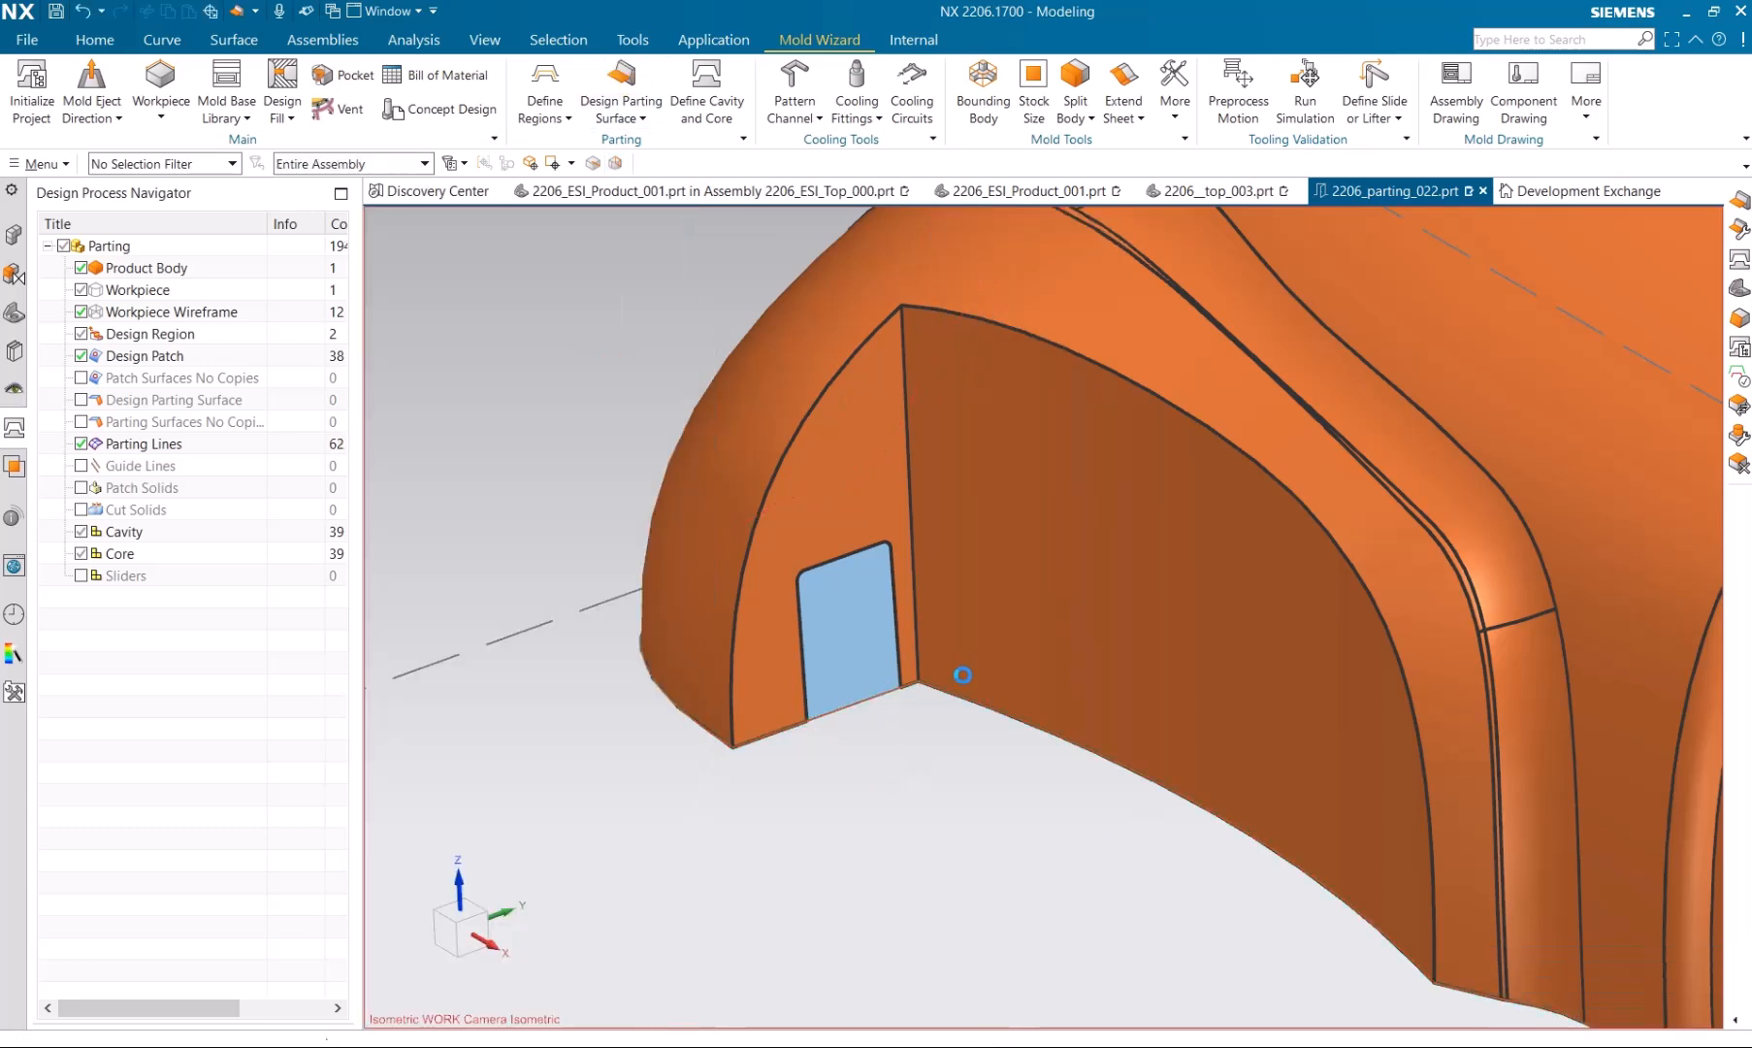
Split the parting lines into segments by placing guide lines at the side notch and the flange corners.
{"action": "scroll", "coordinate": [1115, 806], "scroll_direction": "down", "scroll_amount": 8}
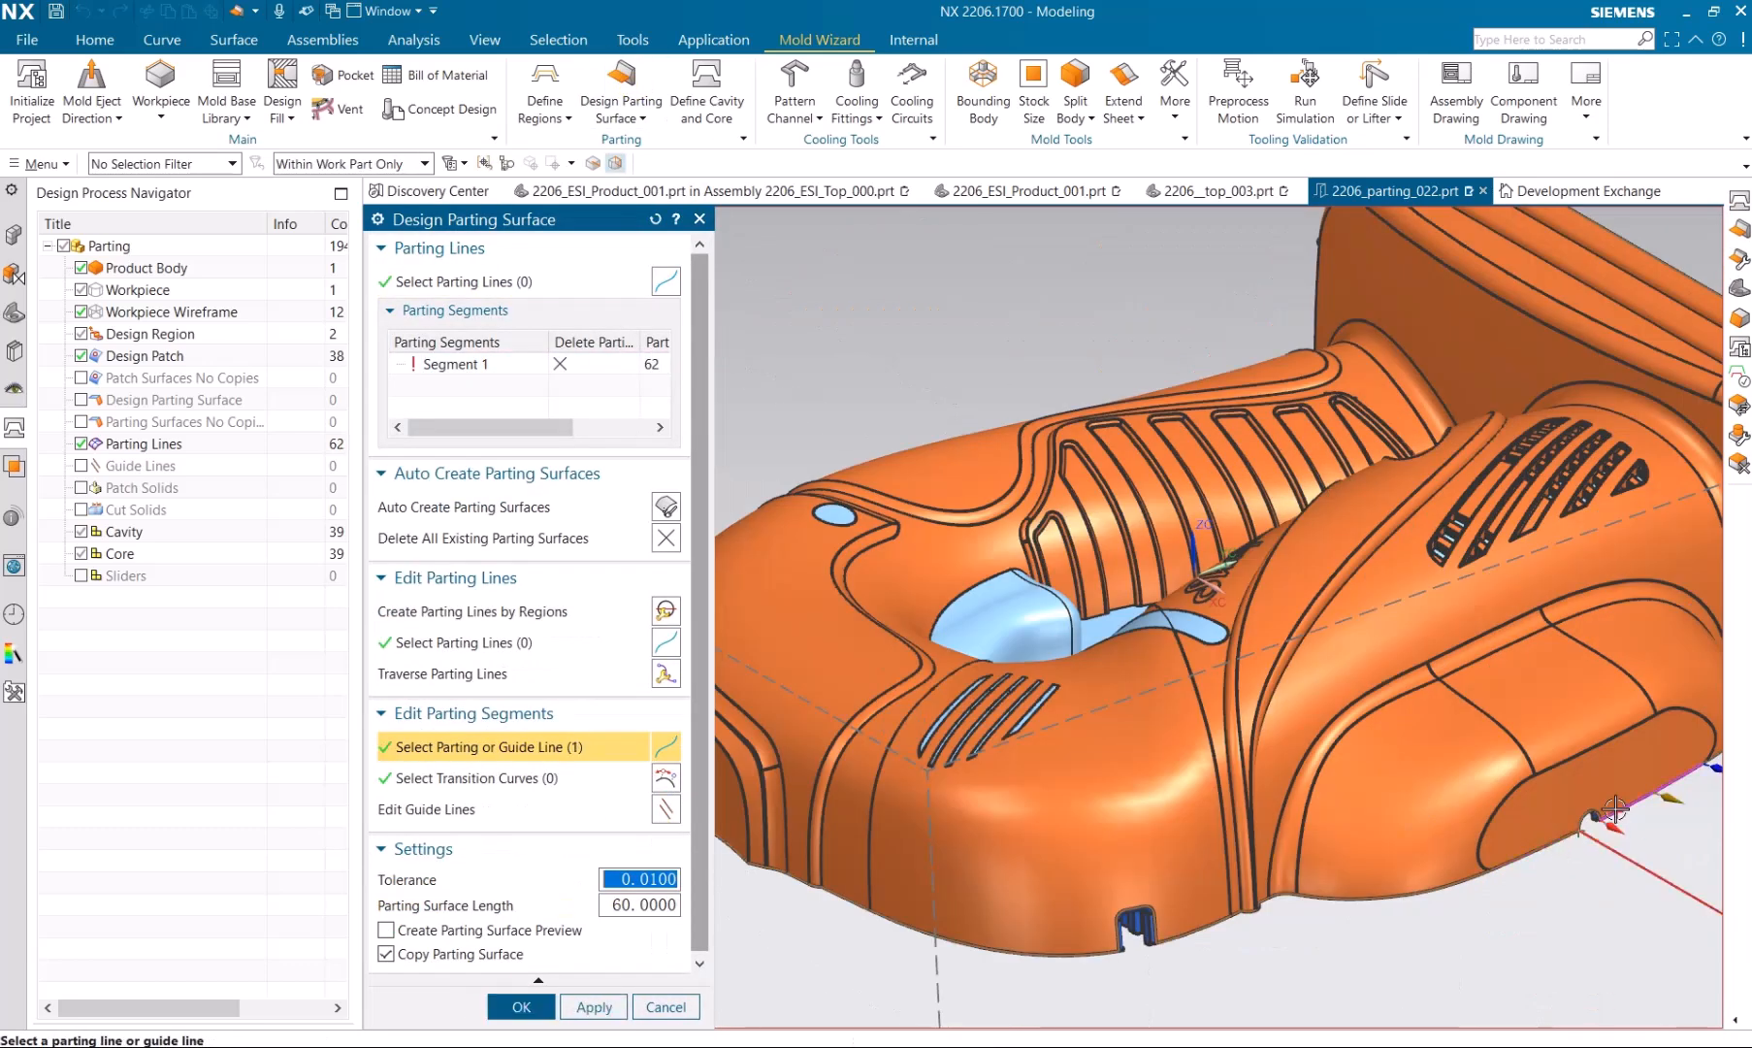
{"action": "left_click", "coordinate": [1614, 809]}
{"action": "scroll", "coordinate": [1614, 810], "scroll_direction": "down", "scroll_amount": 5}
{"action": "middle_click_drag", "start_coordinate": [1601, 795], "coordinate": [1279, 731]}
{"action": "scroll", "coordinate": [1283, 835], "scroll_direction": "up", "scroll_amount": 6}
{"action": "left_click", "coordinate": [1288, 889]}
{"action": "scroll", "coordinate": [1288, 888], "scroll_direction": "down", "scroll_amount": 5}
{"action": "mouse_move", "coordinate": [1436, 834]}
{"action": "middle_mouse_down"}
{"action": "mouse_move", "coordinate": [1135, 825]}
{"action": "mouse_move", "coordinate": [1441, 852]}
{"action": "middle_mouse_up"}
{"action": "left_click", "coordinate": [1473, 742]}
{"action": "scroll", "coordinate": [1362, 835], "scroll_direction": "down", "scroll_amount": 5}
{"action": "middle_click_drag", "start_coordinate": [1255, 845], "coordinate": [1358, 820]}
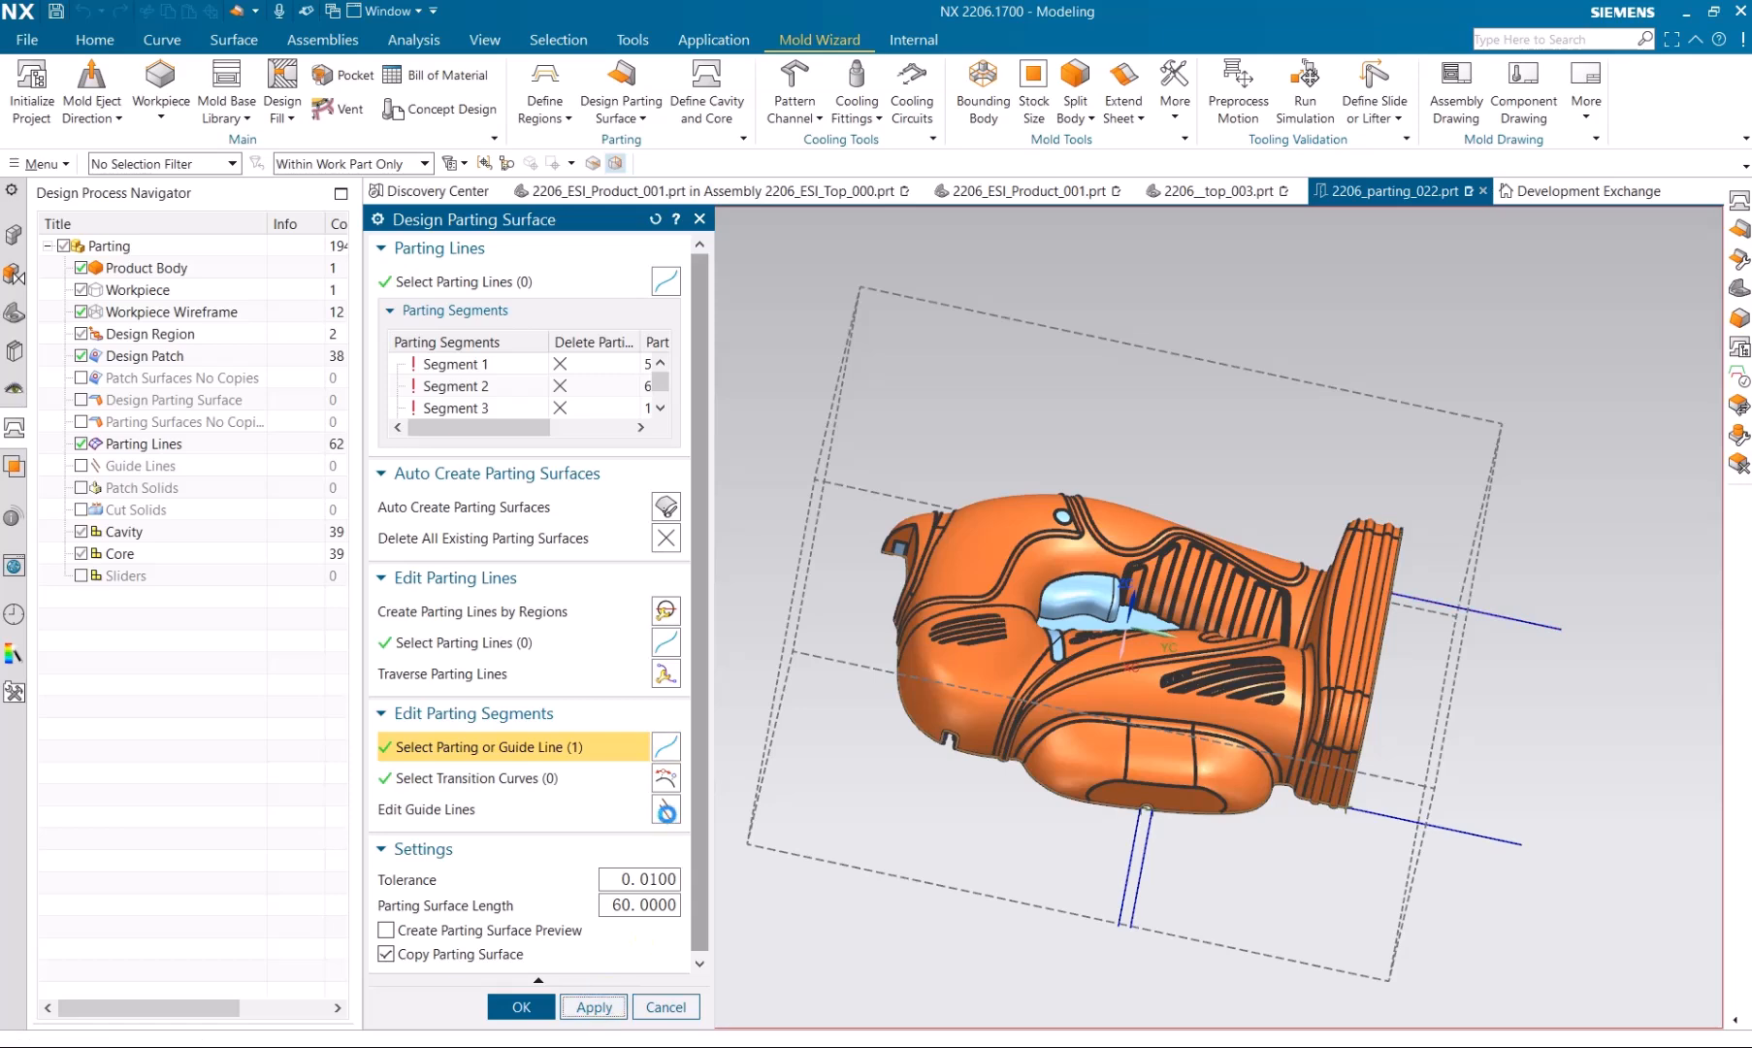
{"action": "left_click", "coordinate": [661, 853]}
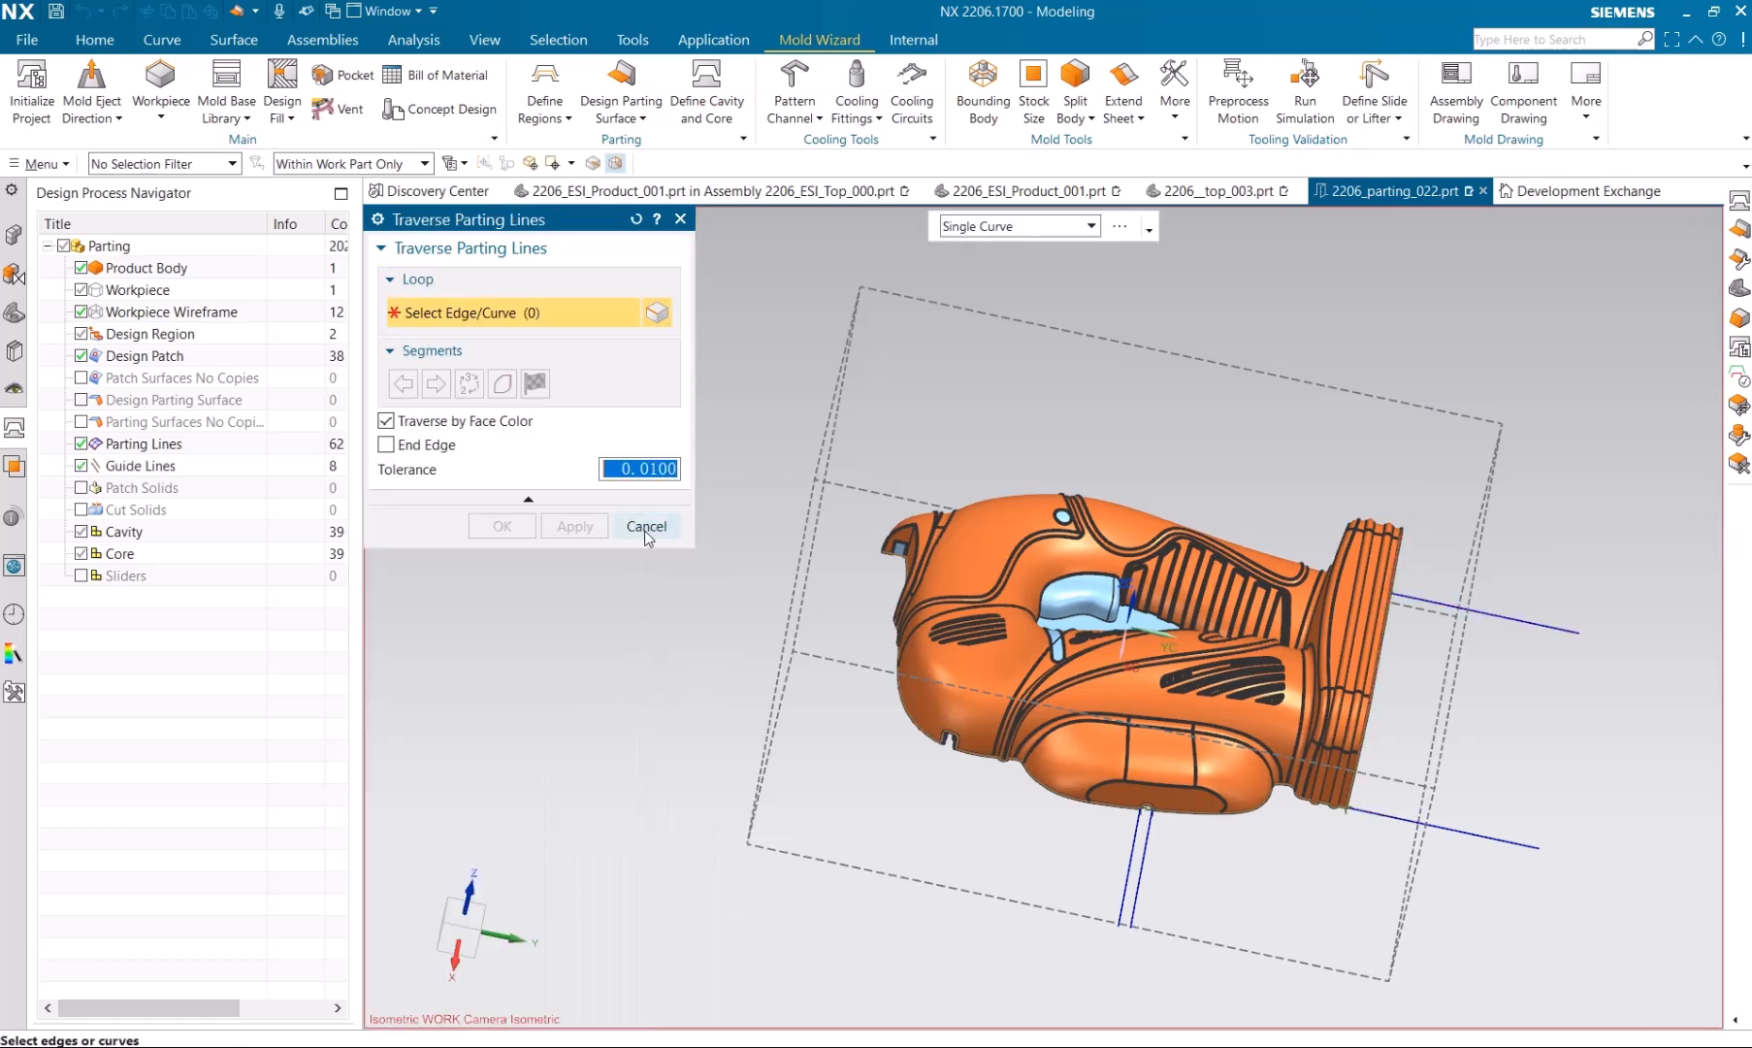
{"action": "left_click", "coordinate": [648, 531]}
Create 60 mm guide lines with Vector direction at the lower corners of the open notch in the rounded front wall.
{"action": "scroll", "coordinate": [914, 810], "scroll_direction": "up", "scroll_amount": 10}
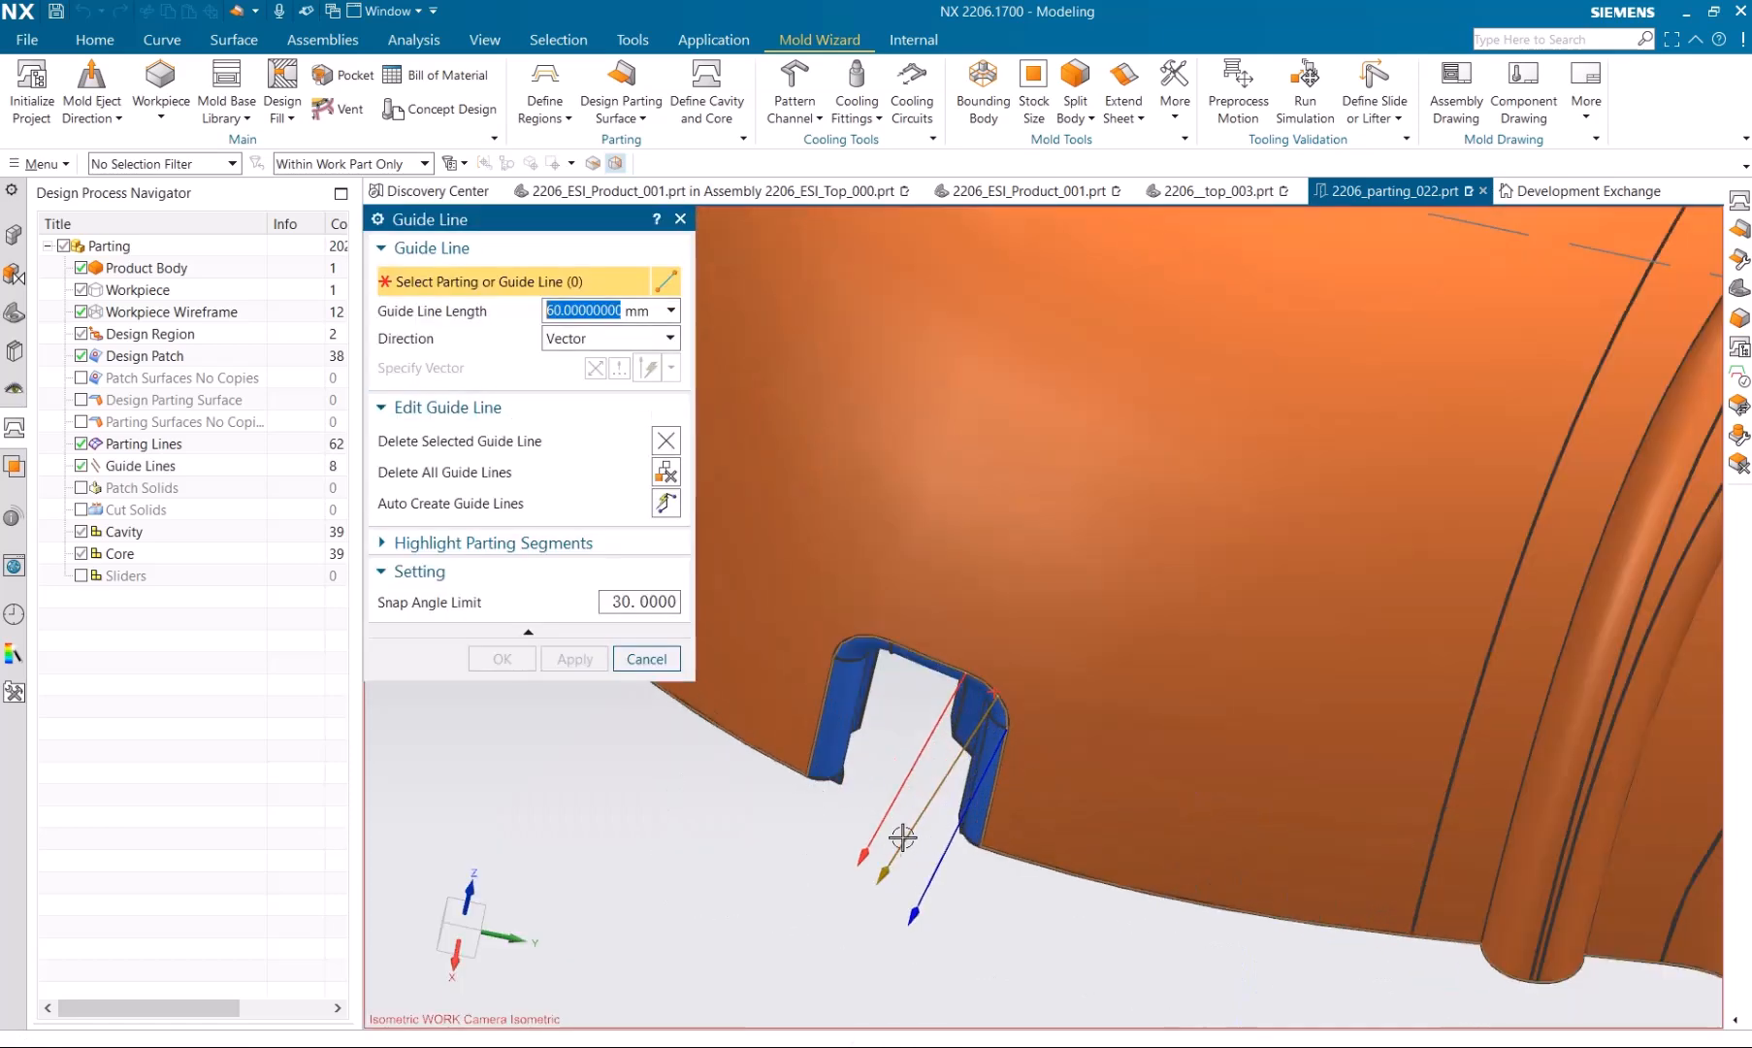
{"action": "left_click", "coordinate": [978, 820]}
{"action": "middle_click_drag", "start_coordinate": [1043, 810], "coordinate": [743, 567]}
{"action": "left_click", "coordinate": [480, 368]}
{"action": "left_click", "coordinate": [584, 340]}
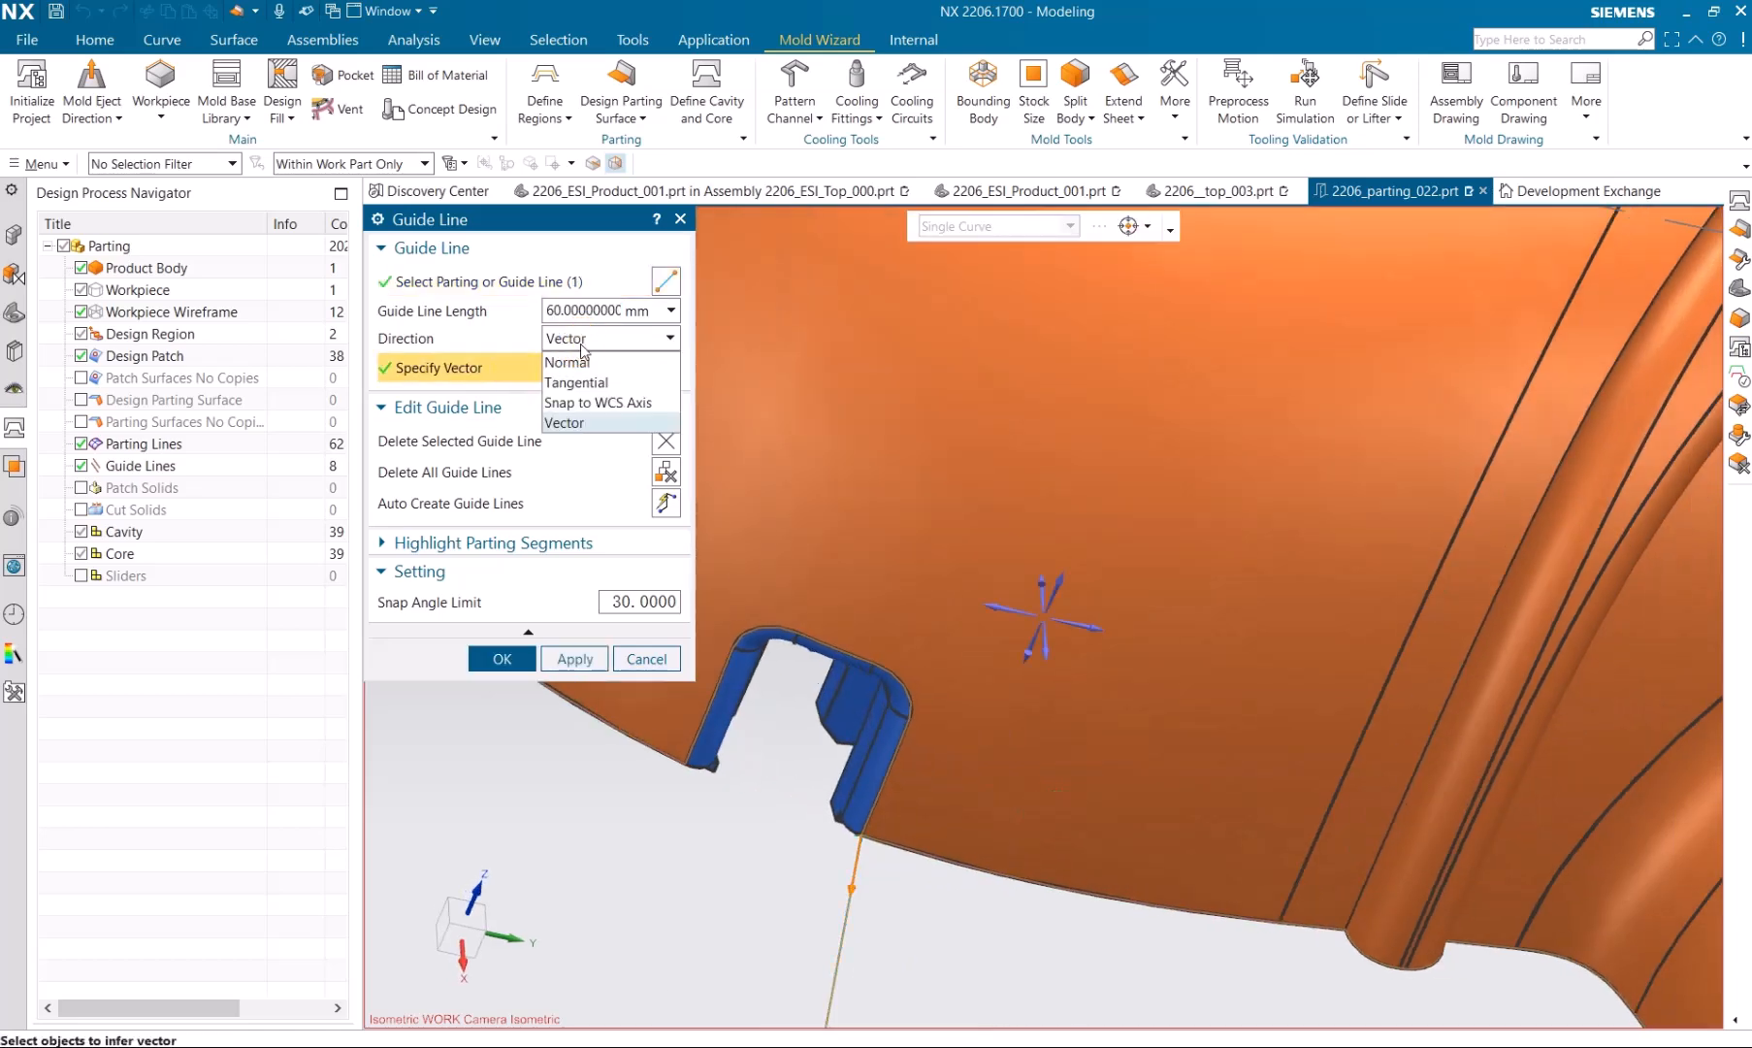
{"action": "left_click", "coordinate": [560, 421]}
{"action": "middle_click_drag", "start_coordinate": [854, 714], "coordinate": [794, 731]}
{"action": "scroll", "coordinate": [793, 731], "scroll_direction": "up", "scroll_amount": 5}
{"action": "left_click", "coordinate": [826, 737]}
{"action": "scroll", "coordinate": [728, 813], "scroll_direction": "down", "scroll_amount": 7}
{"action": "left_click", "coordinate": [580, 657]}
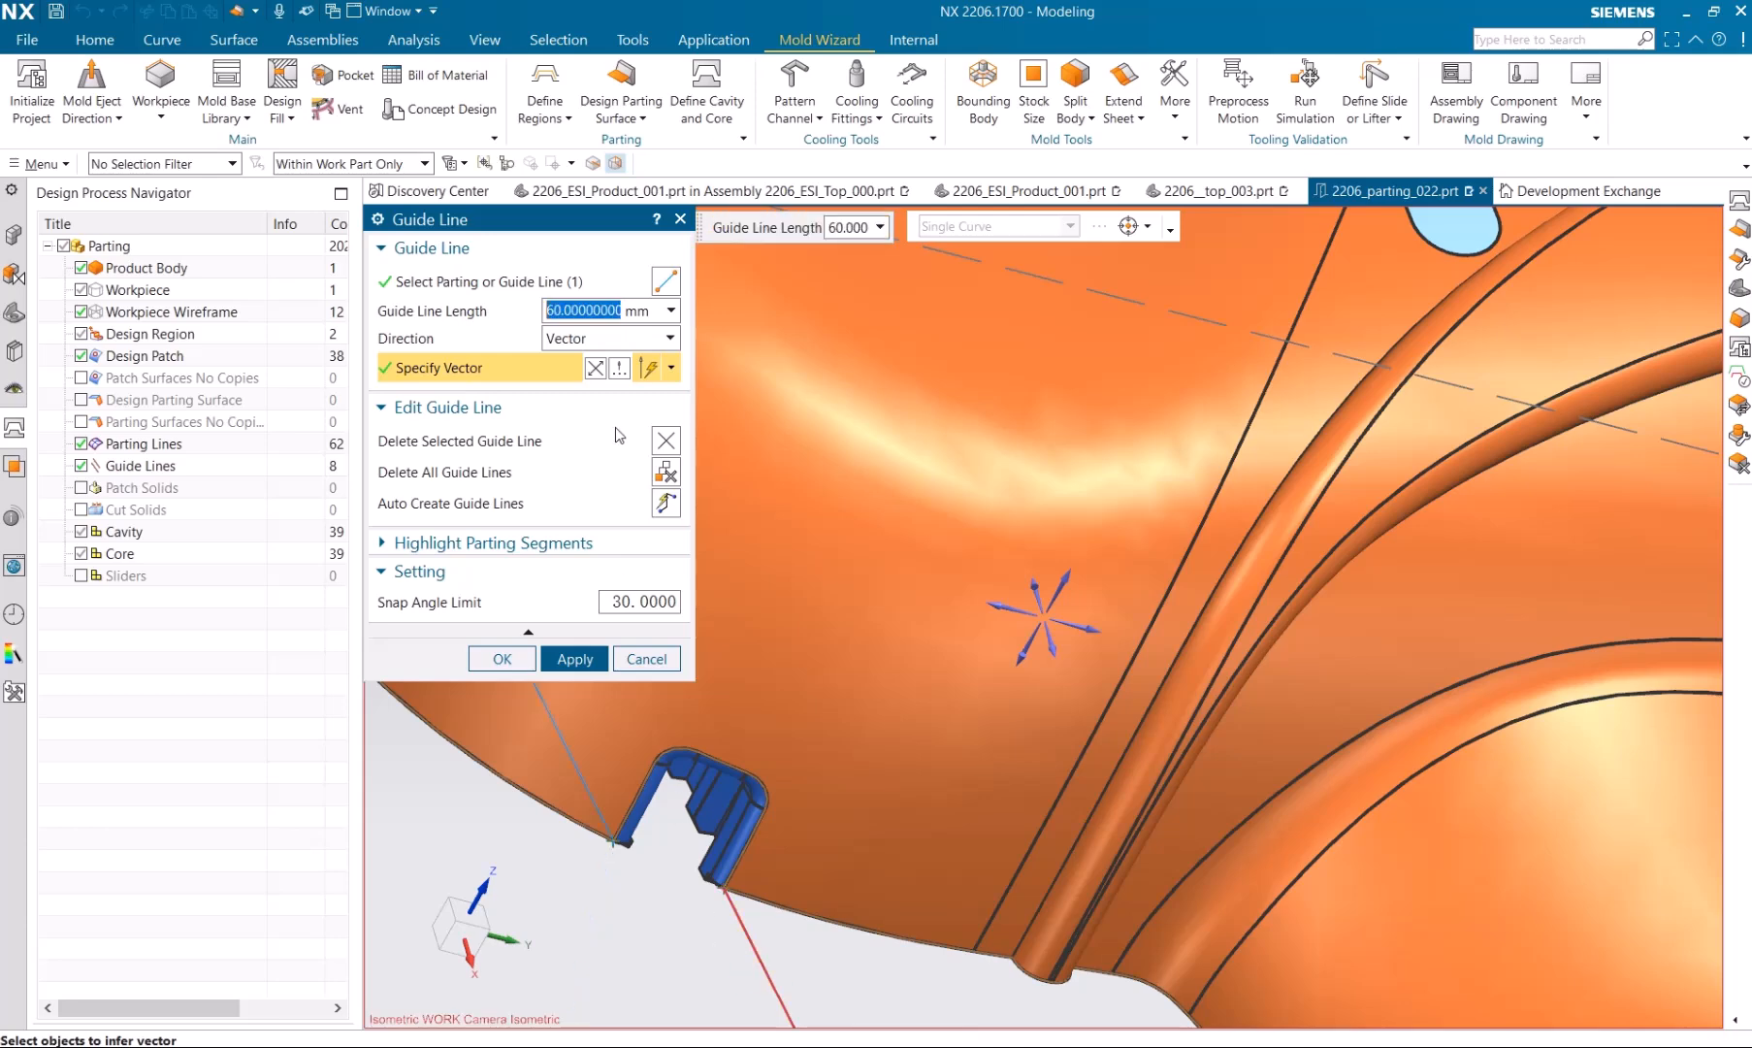
{"action": "left_click", "coordinate": [503, 659]}
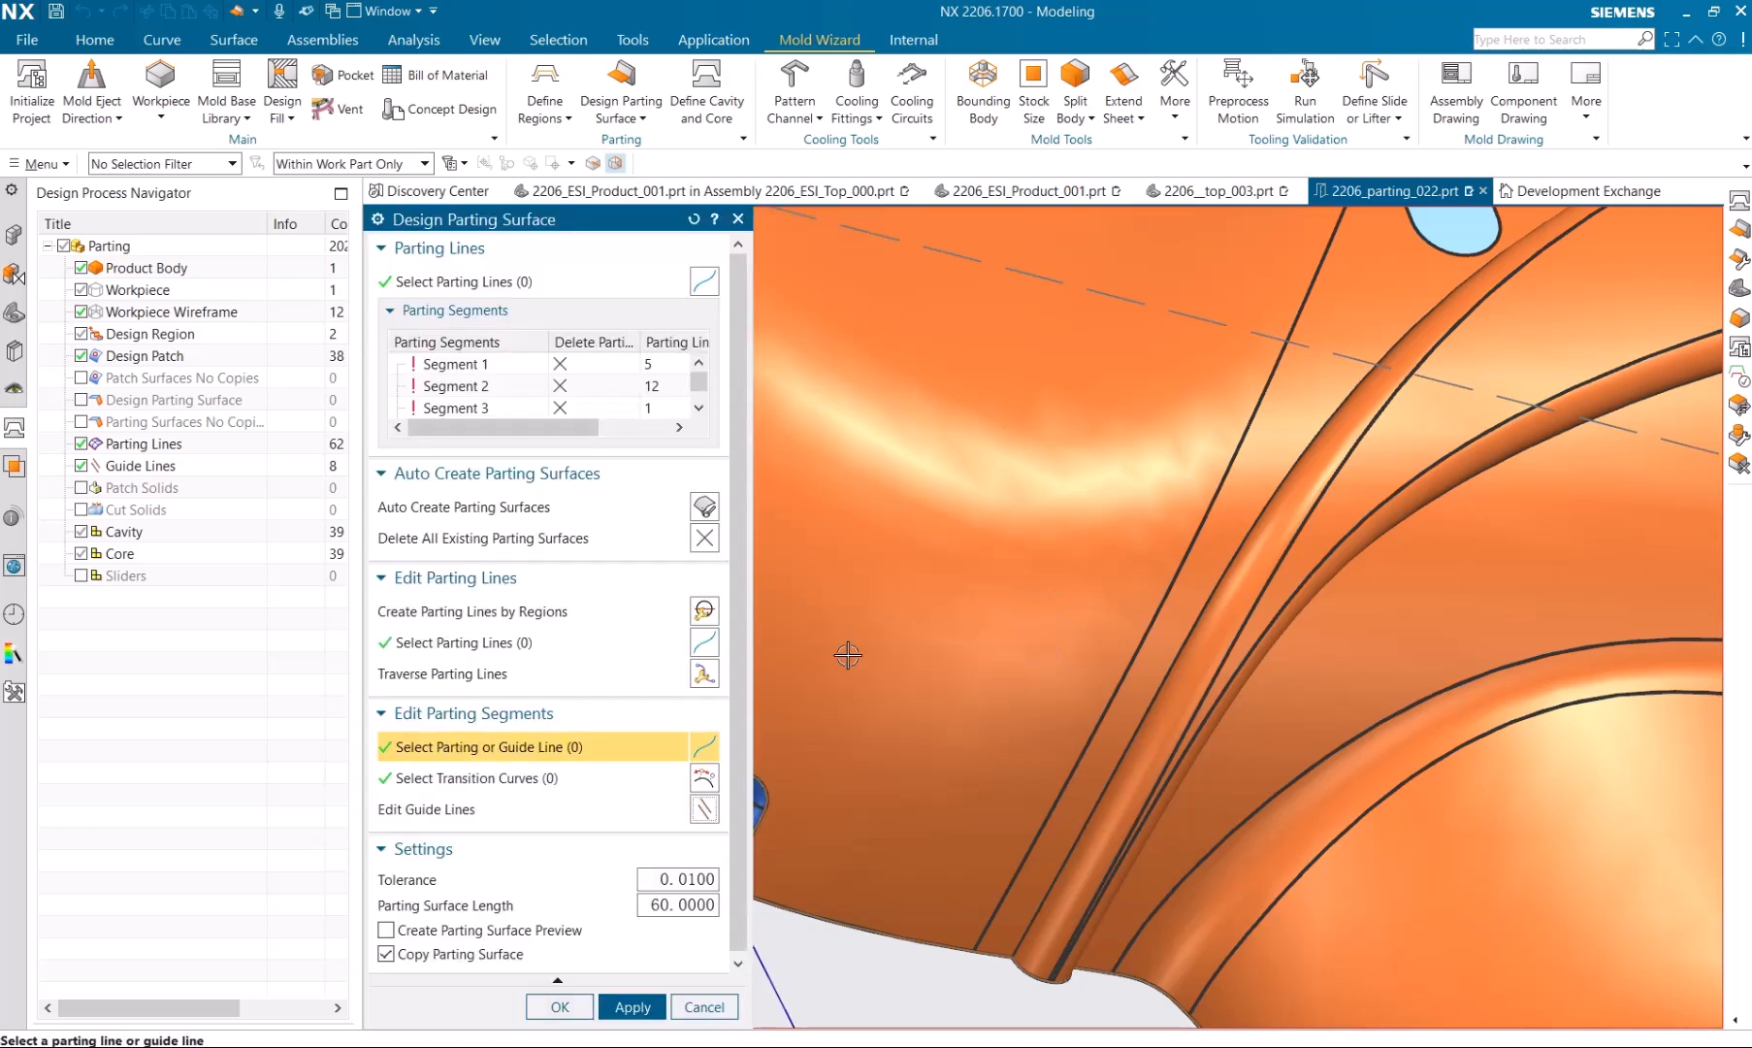
Accept the parting segments and guide lines and finish Design Parting Surface.
{"action": "scroll", "coordinate": [848, 655], "scroll_direction": "down", "scroll_amount": 3}
{"action": "left_click", "coordinate": [572, 1007]}
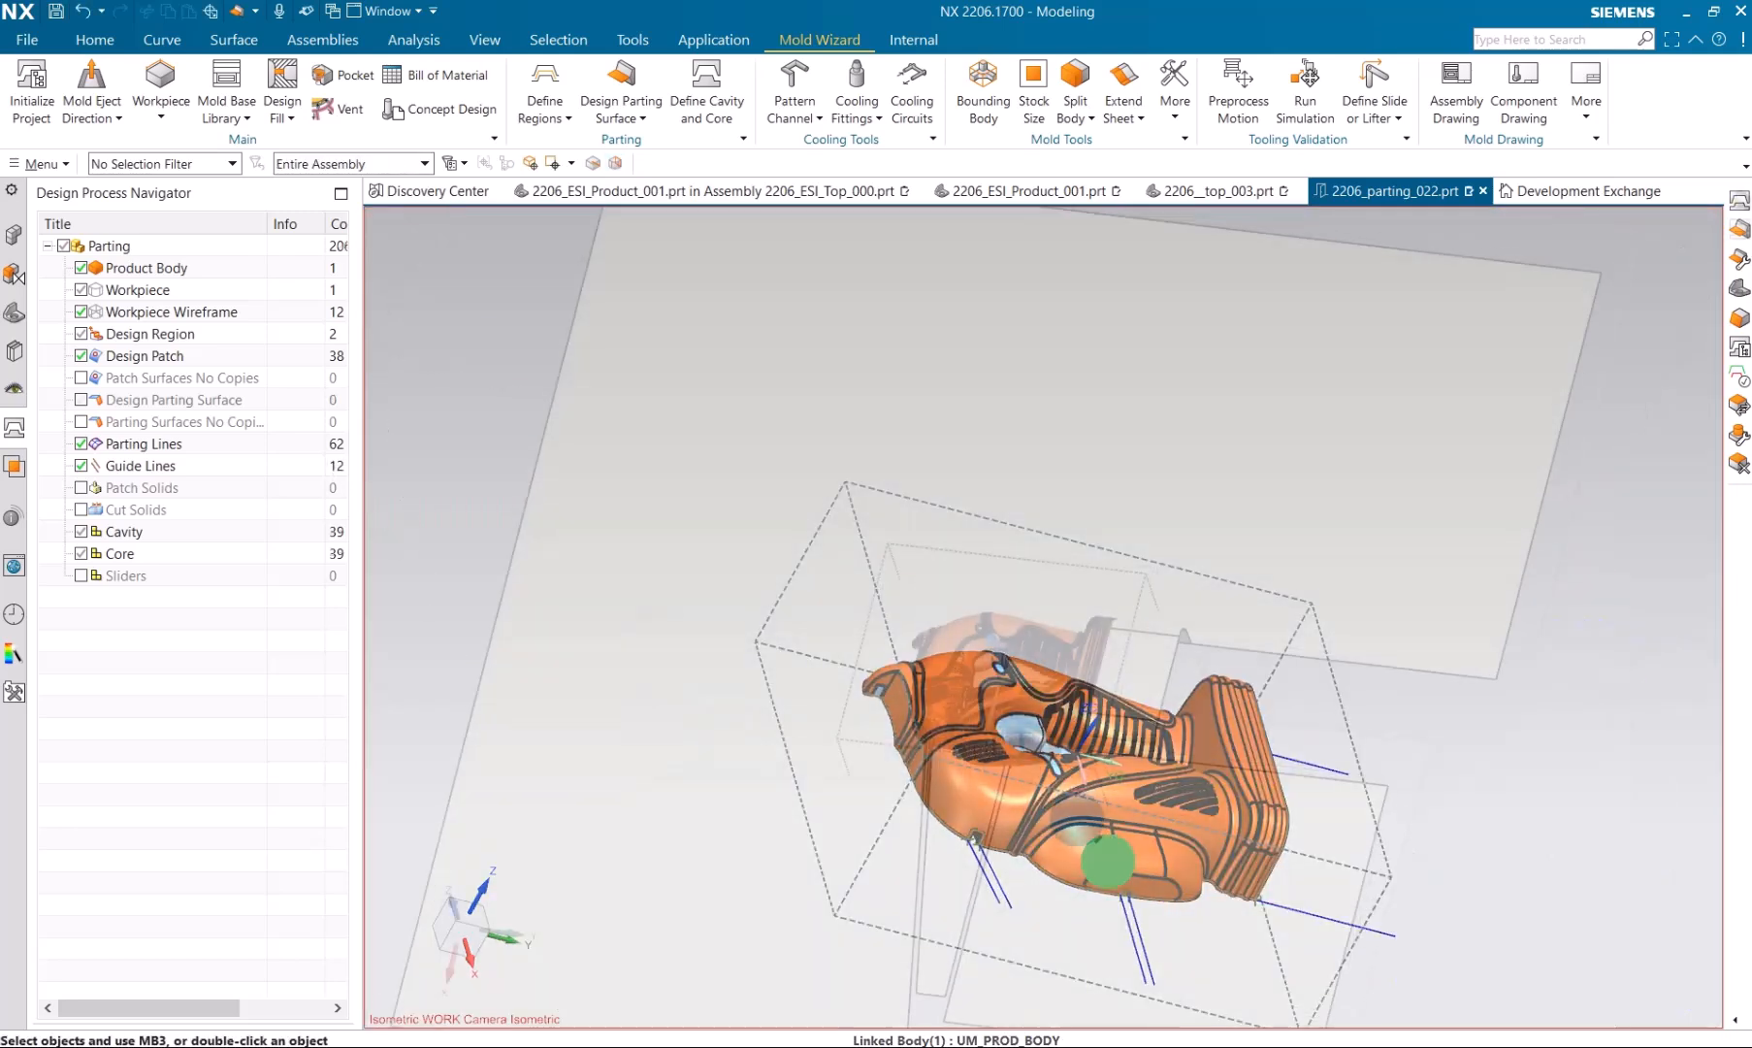
{"action": "middle_click_drag", "start_coordinate": [1107, 861], "coordinate": [1099, 813]}
Define the cavity and core from All Regions and accept both parting results without reversing their normals.
{"action": "left_click", "coordinate": [713, 106]}
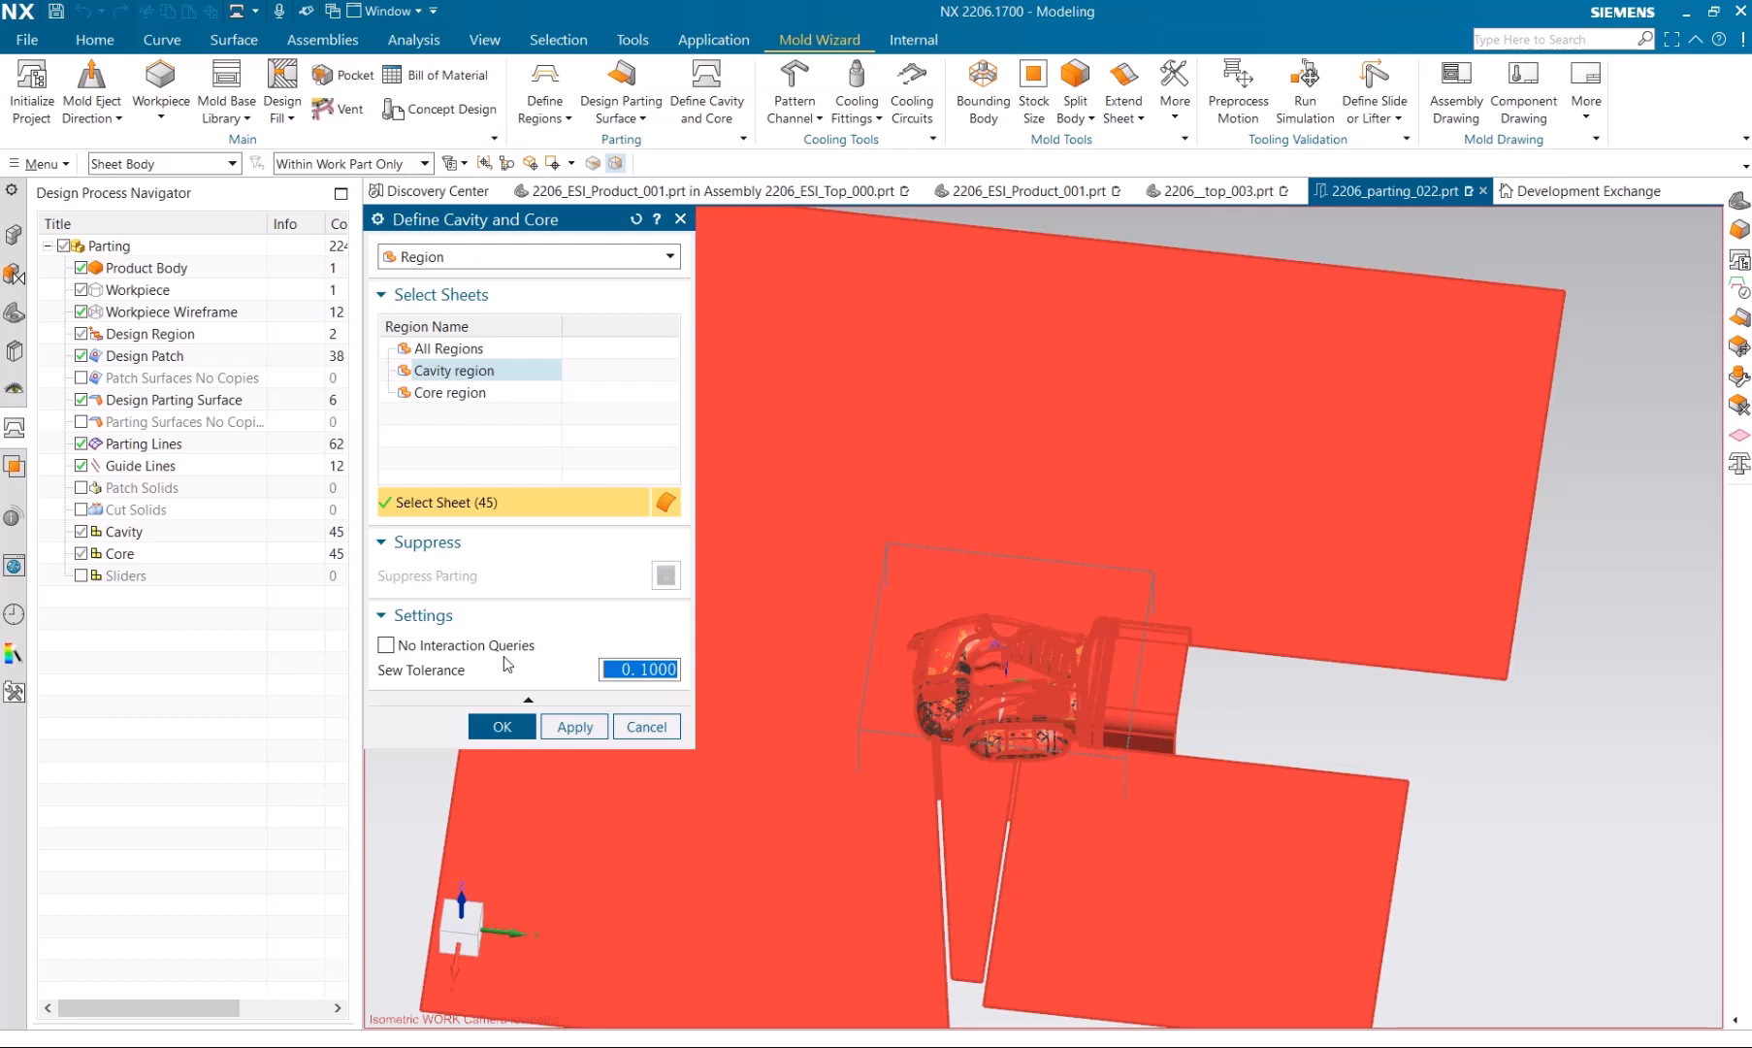
{"action": "left_click", "coordinate": [463, 353]}
{"action": "middle_click", "coordinate": [802, 701]}
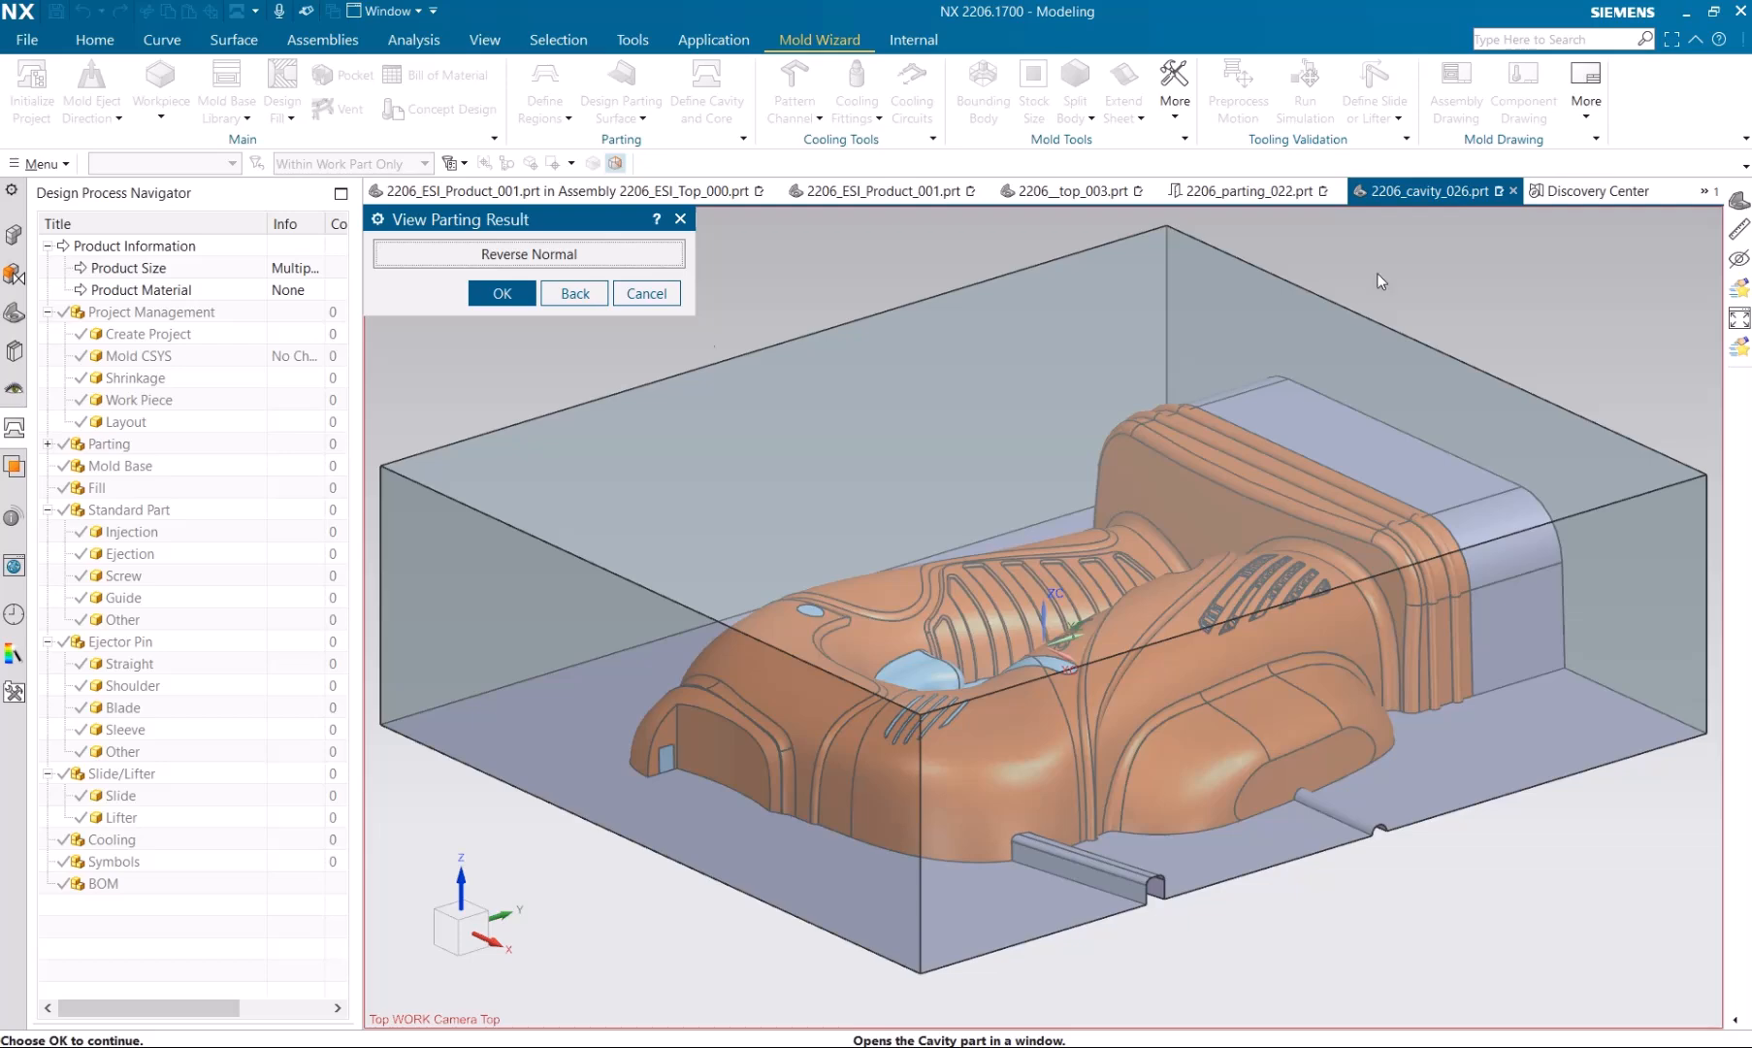
{"action": "middle_click", "coordinate": [1381, 282]}
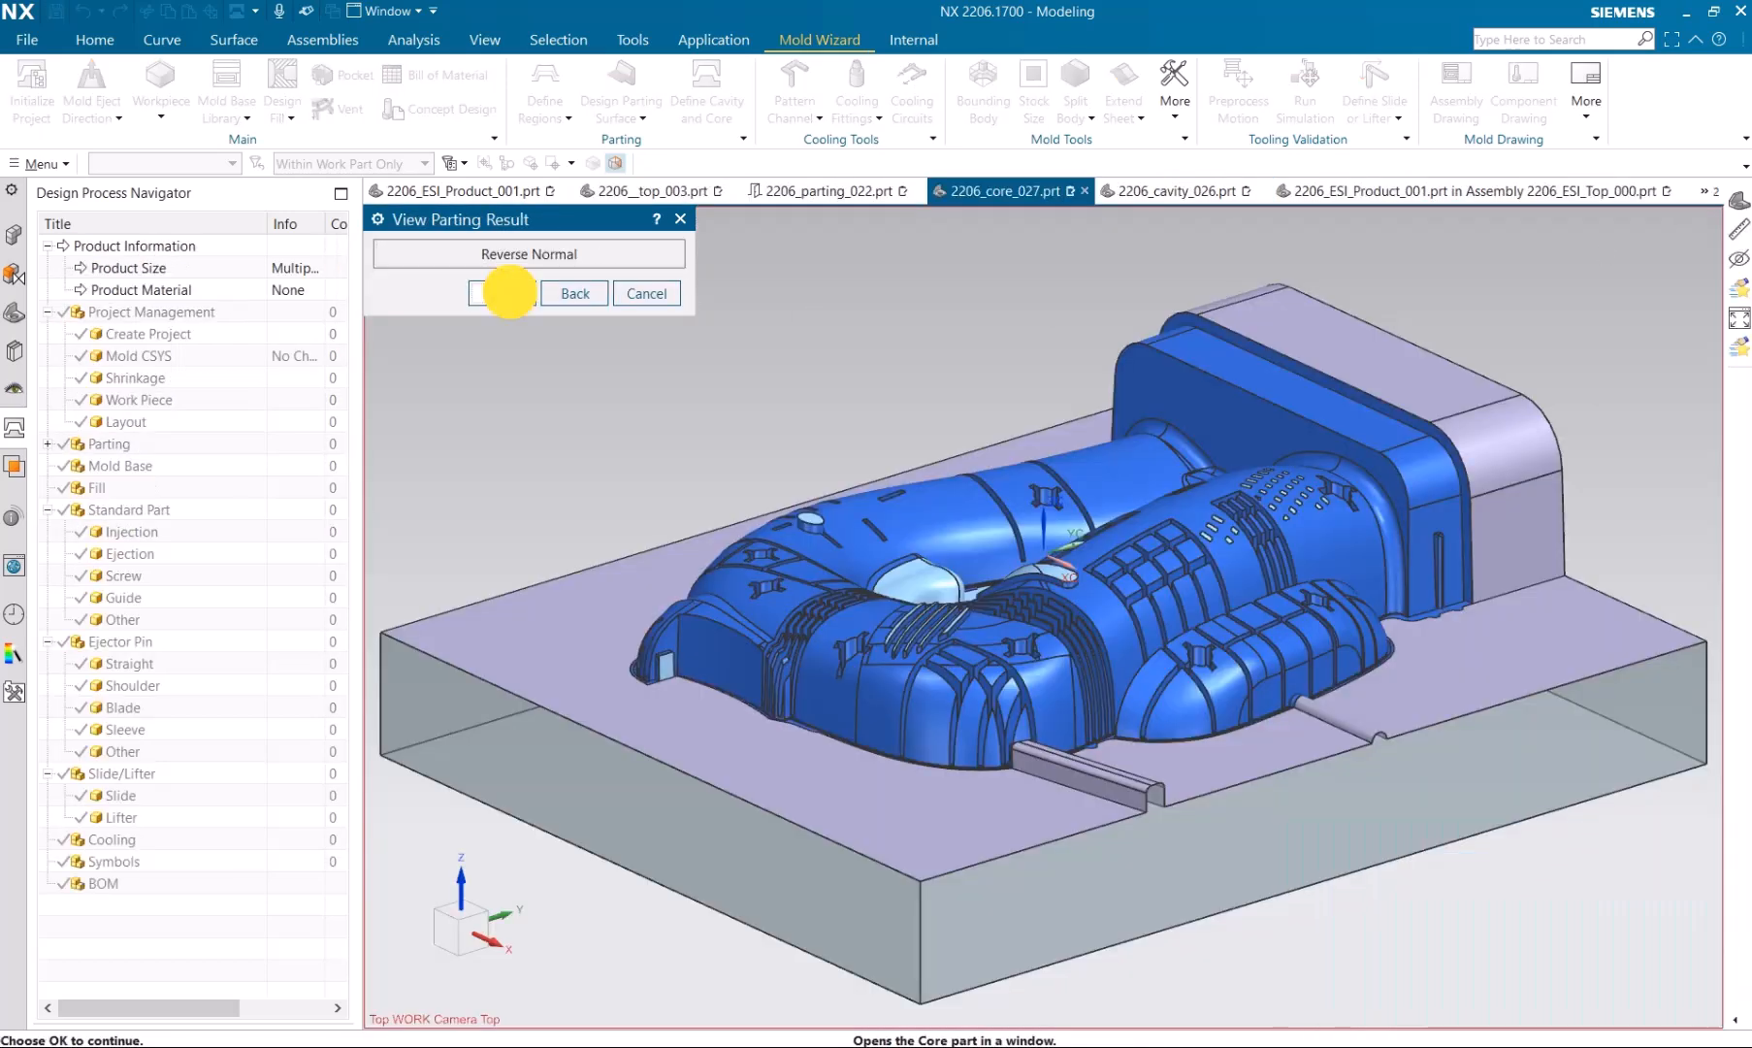
{"action": "left_click", "coordinate": [507, 296]}
Hide the core and parting sheets in the parting part, update the display and fit the jigsaw product body in view.
{"action": "mouse_move", "coordinate": [1105, 638]}
{"action": "middle_mouse_down"}
{"action": "mouse_move", "coordinate": [1137, 683]}
{"action": "mouse_move", "coordinate": [1091, 627]}
{"action": "middle_mouse_up"}
{"action": "left_click", "coordinate": [81, 554]}
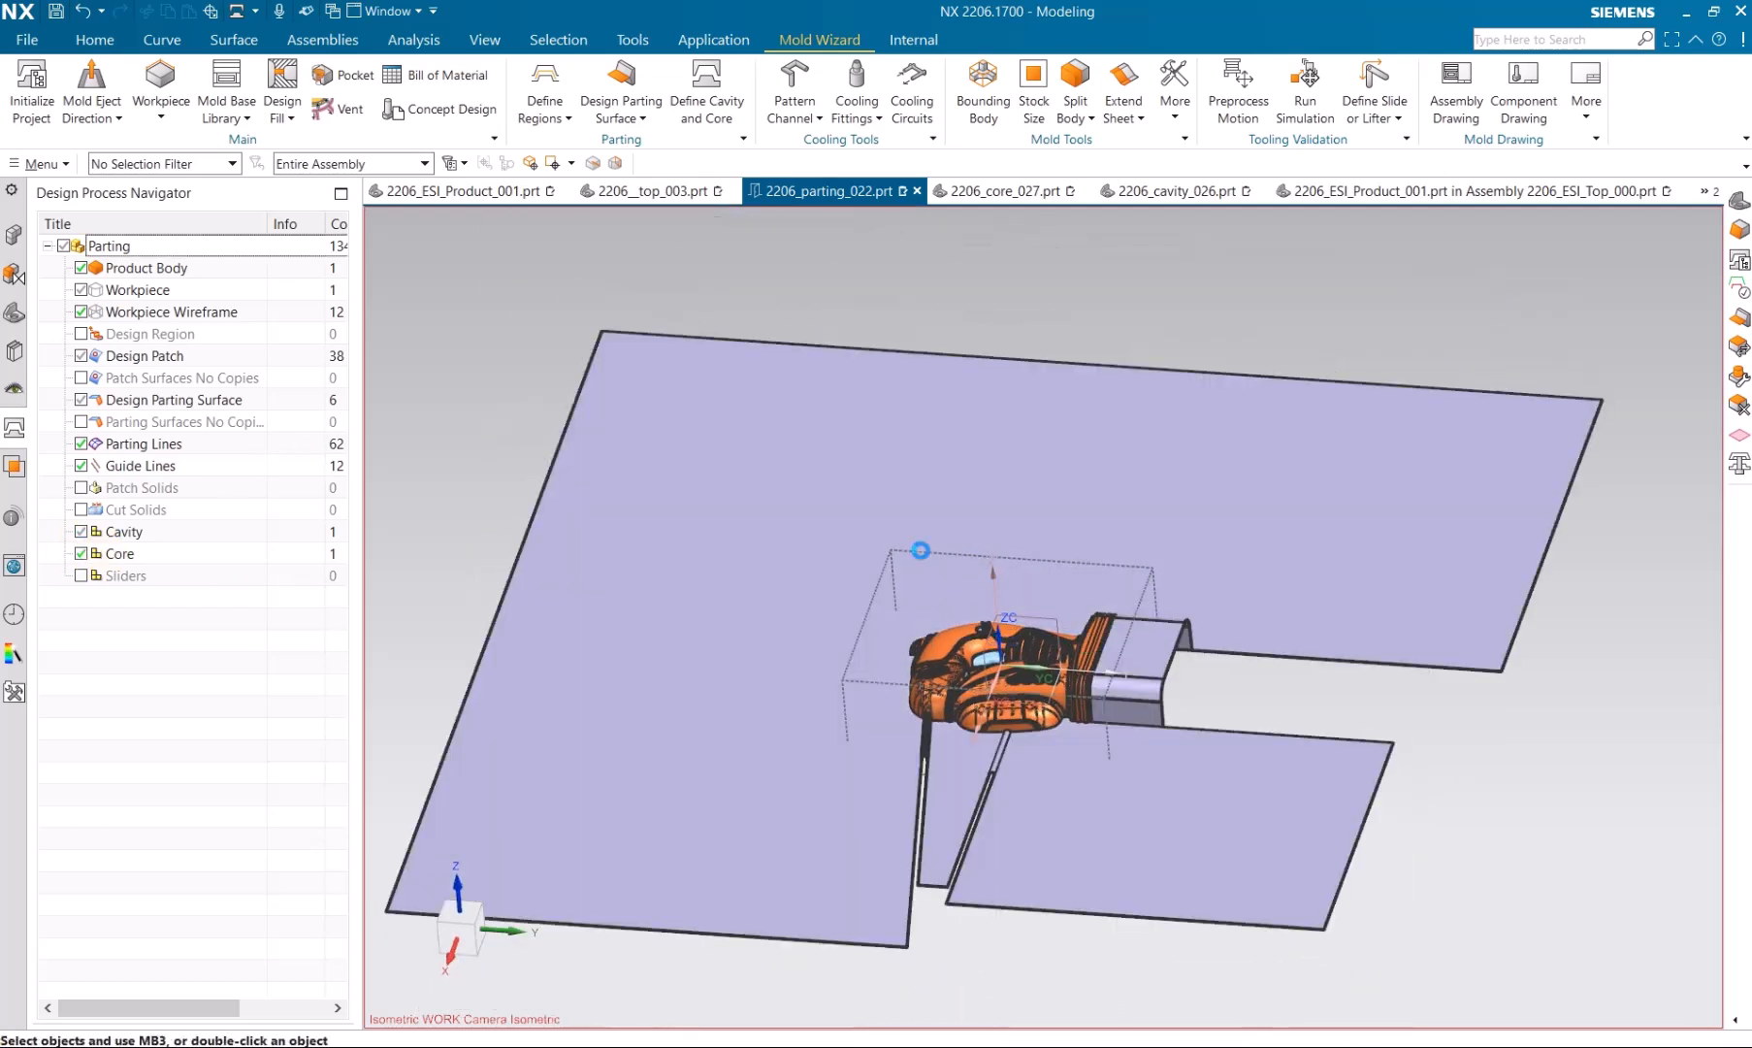
{"action": "right_click", "coordinate": [683, 432]}
{"action": "left_click", "coordinate": [751, 556]}
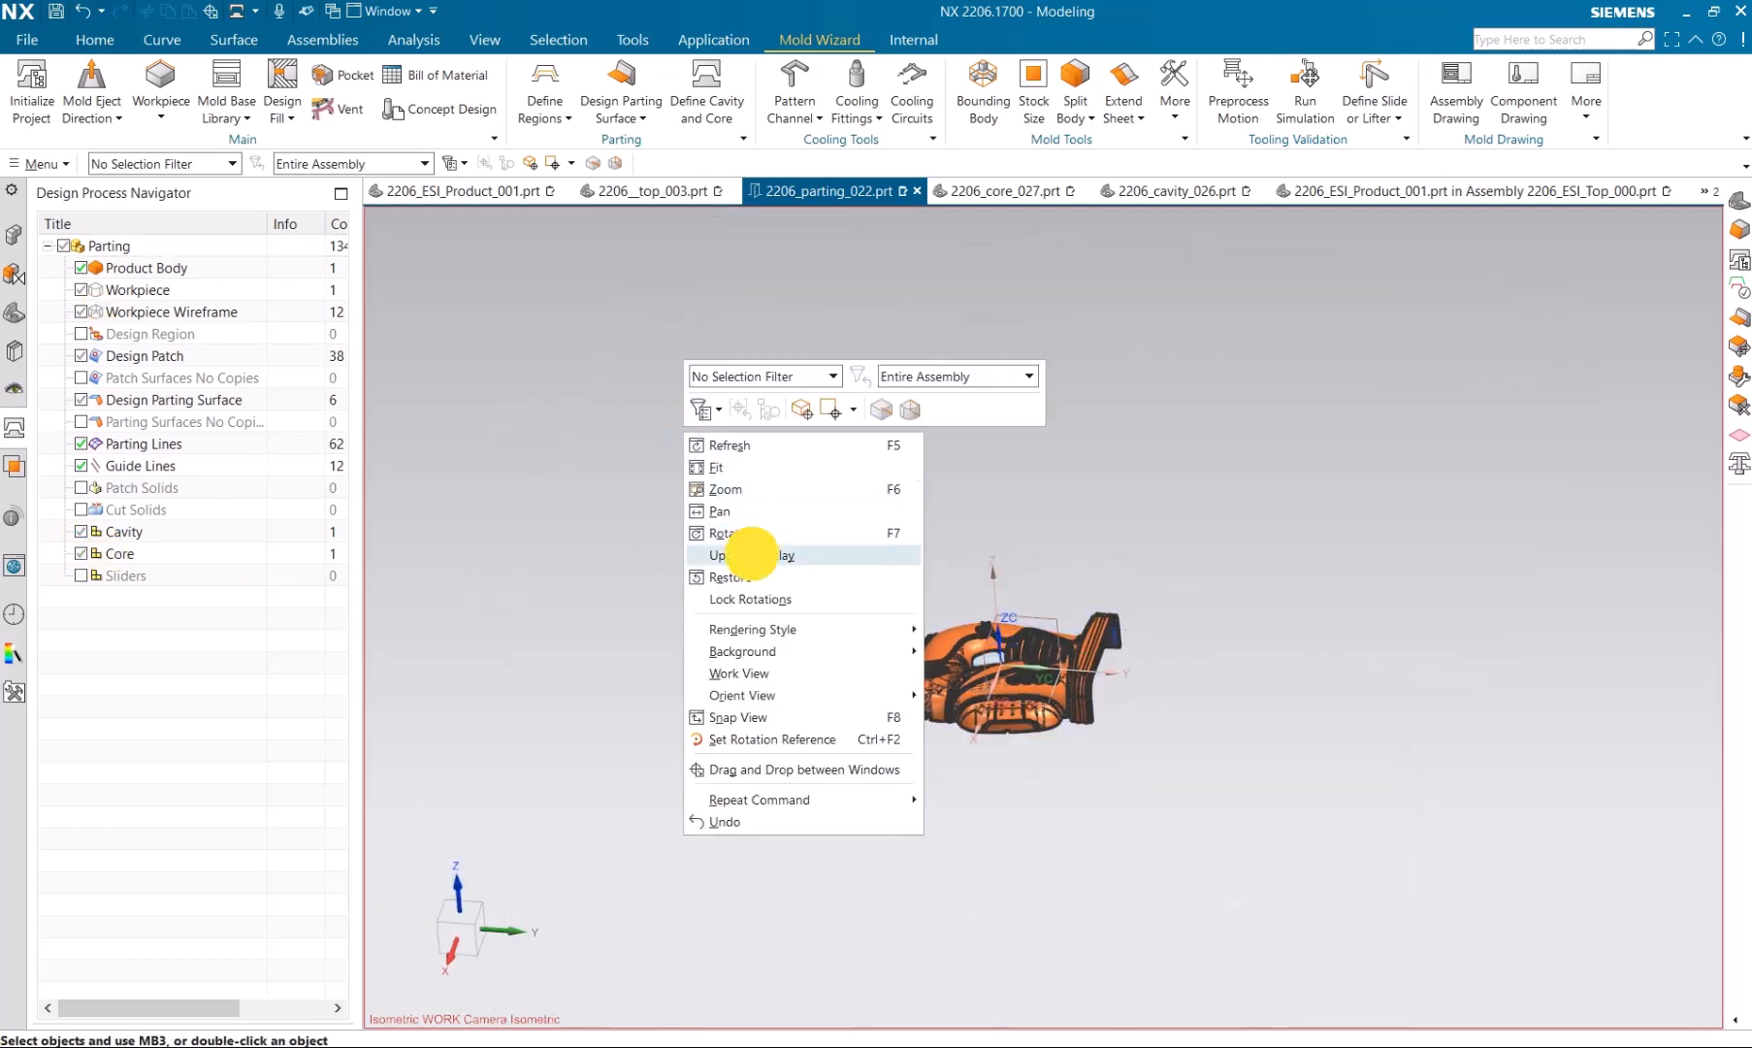
{"action": "right_click", "coordinate": [718, 483]}
{"action": "left_click", "coordinate": [750, 518]}
{"action": "middle_click_drag", "start_coordinate": [1184, 645], "coordinate": [1104, 743]}
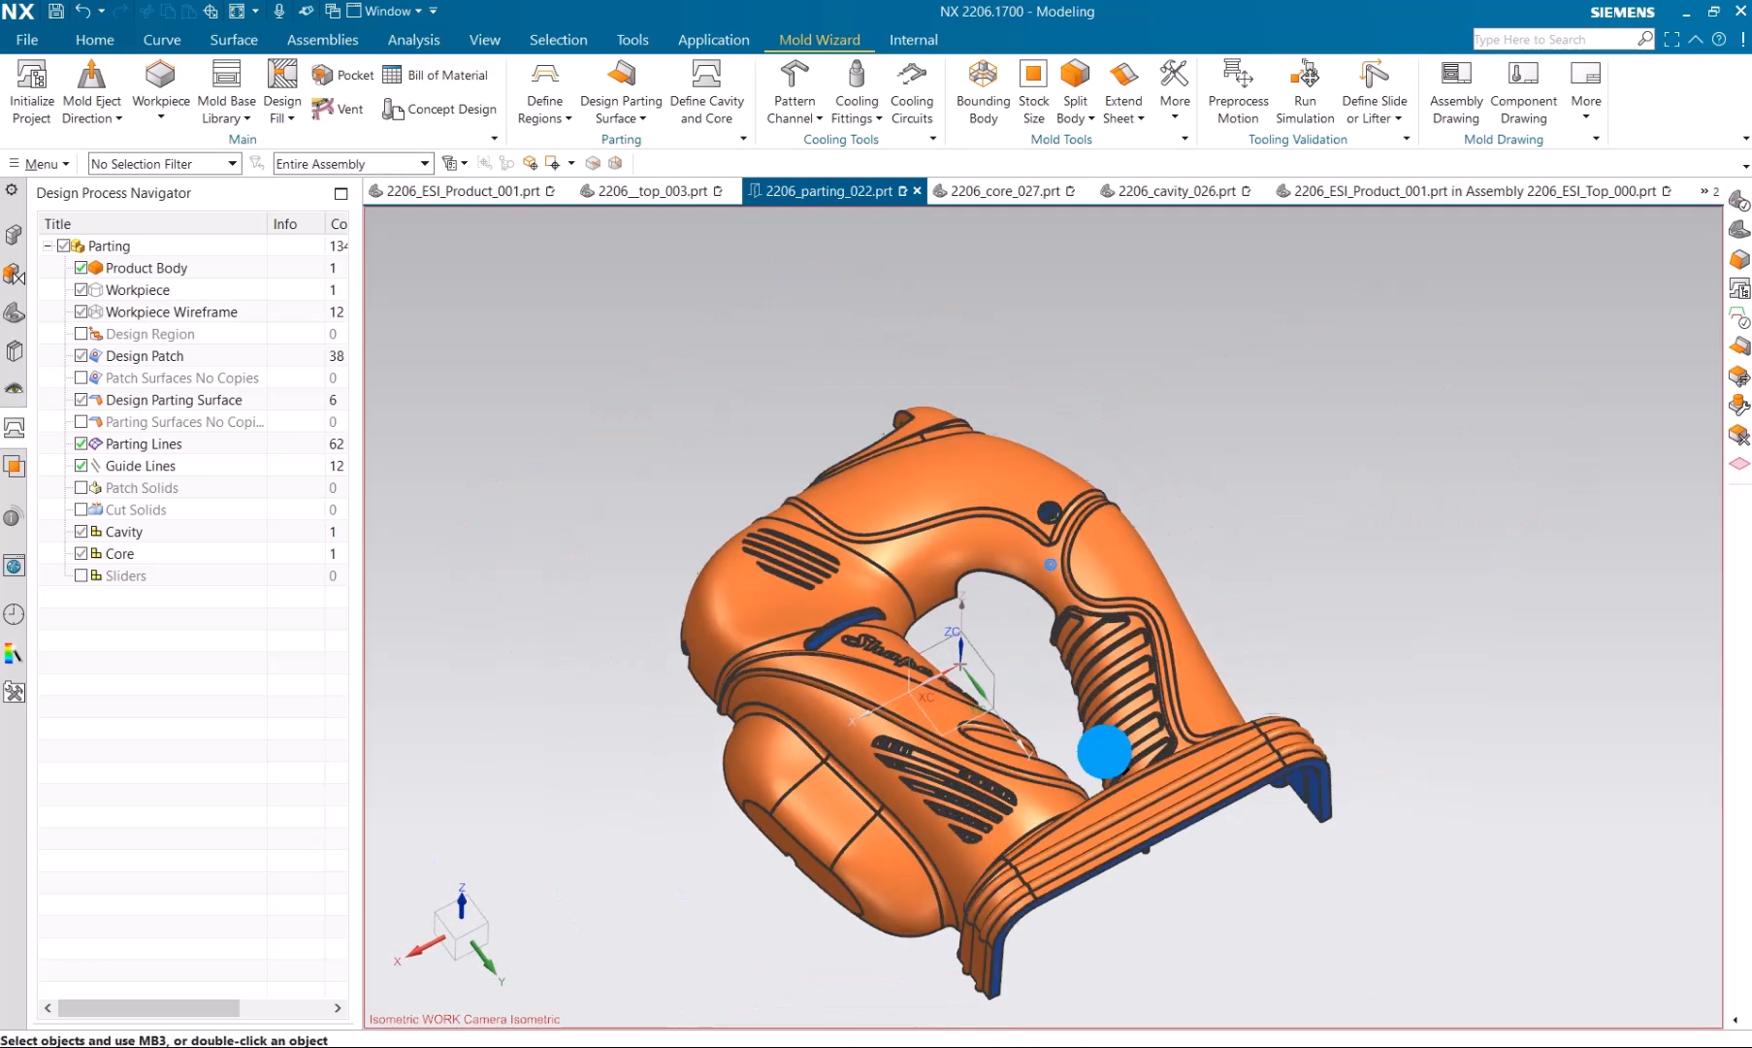
Review the core part 2206_core_027 and cavity part 2206_cavity_026, and return to the top assembly 2206__top_003.
{"action": "left_click", "coordinate": [1004, 190]}
{"action": "left_click", "coordinate": [1177, 190]}
{"action": "left_click", "coordinate": [652, 190]}
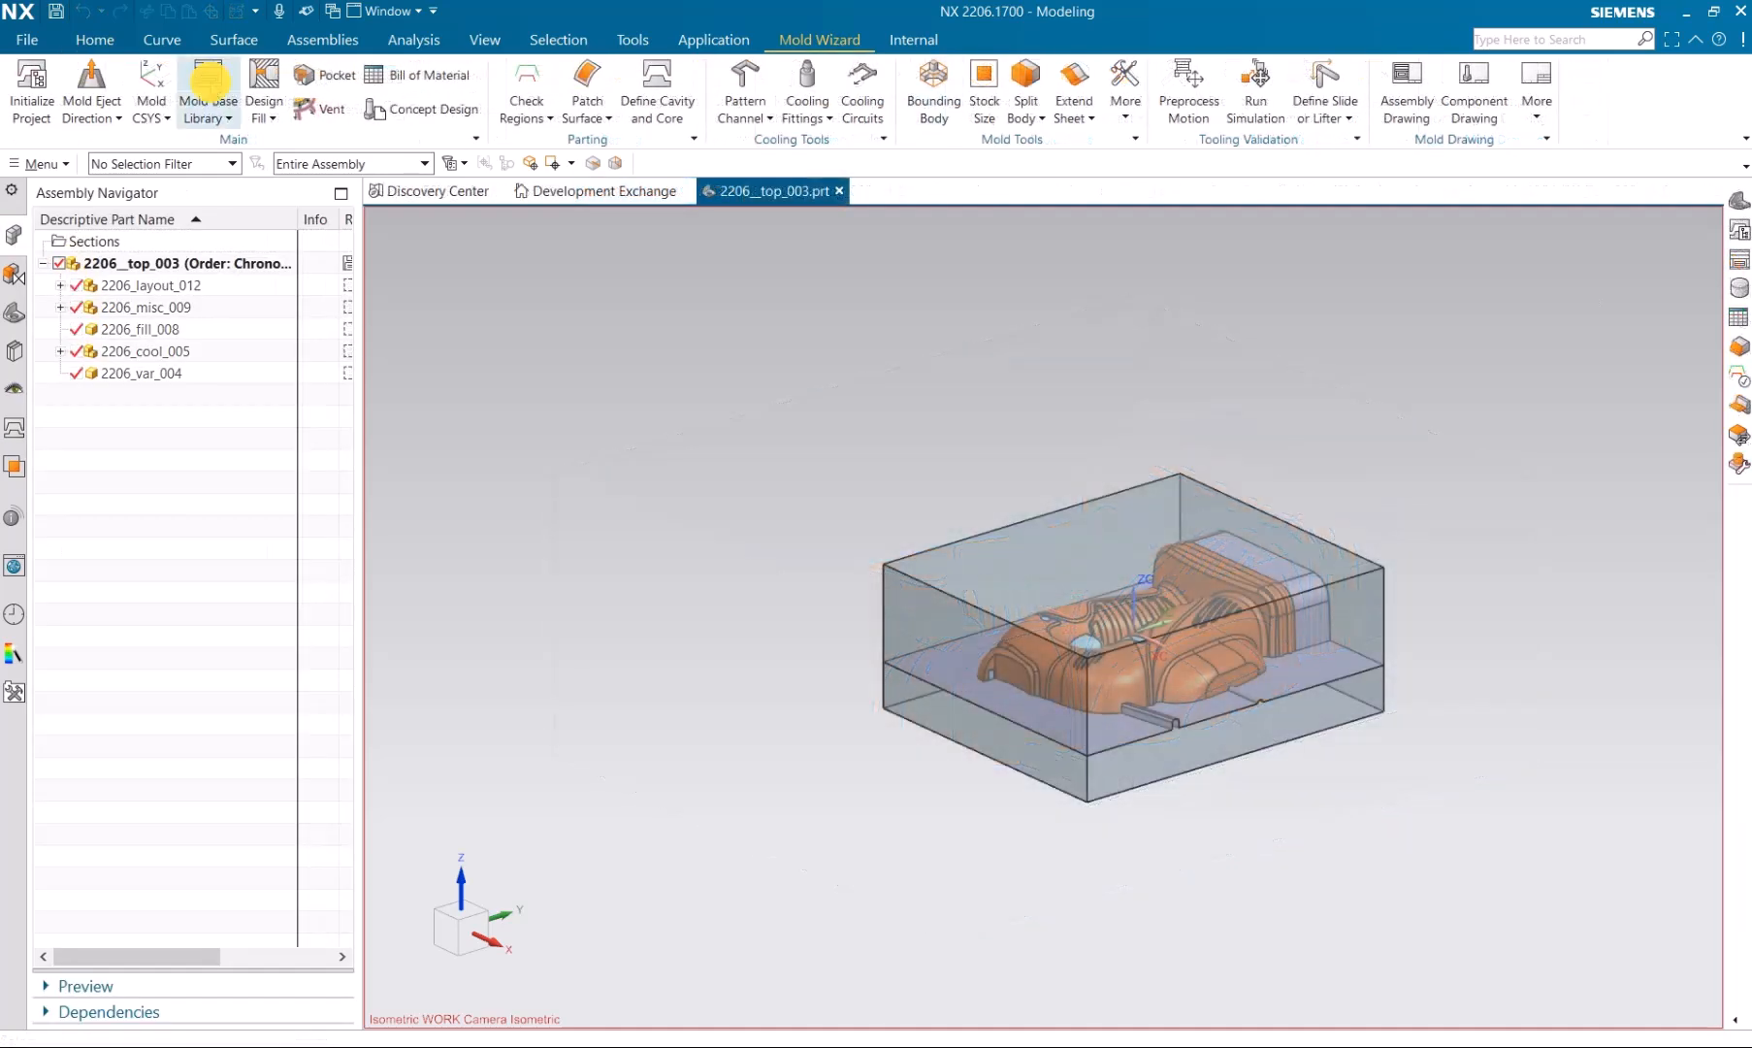
Choose the LKM_SG type C mold base with index 4050 and set its BP_h plate height to 140.
{"action": "left_click", "coordinate": [209, 87]}
{"action": "left_click", "coordinate": [718, 488]}
{"action": "left_click", "coordinate": [702, 695]}
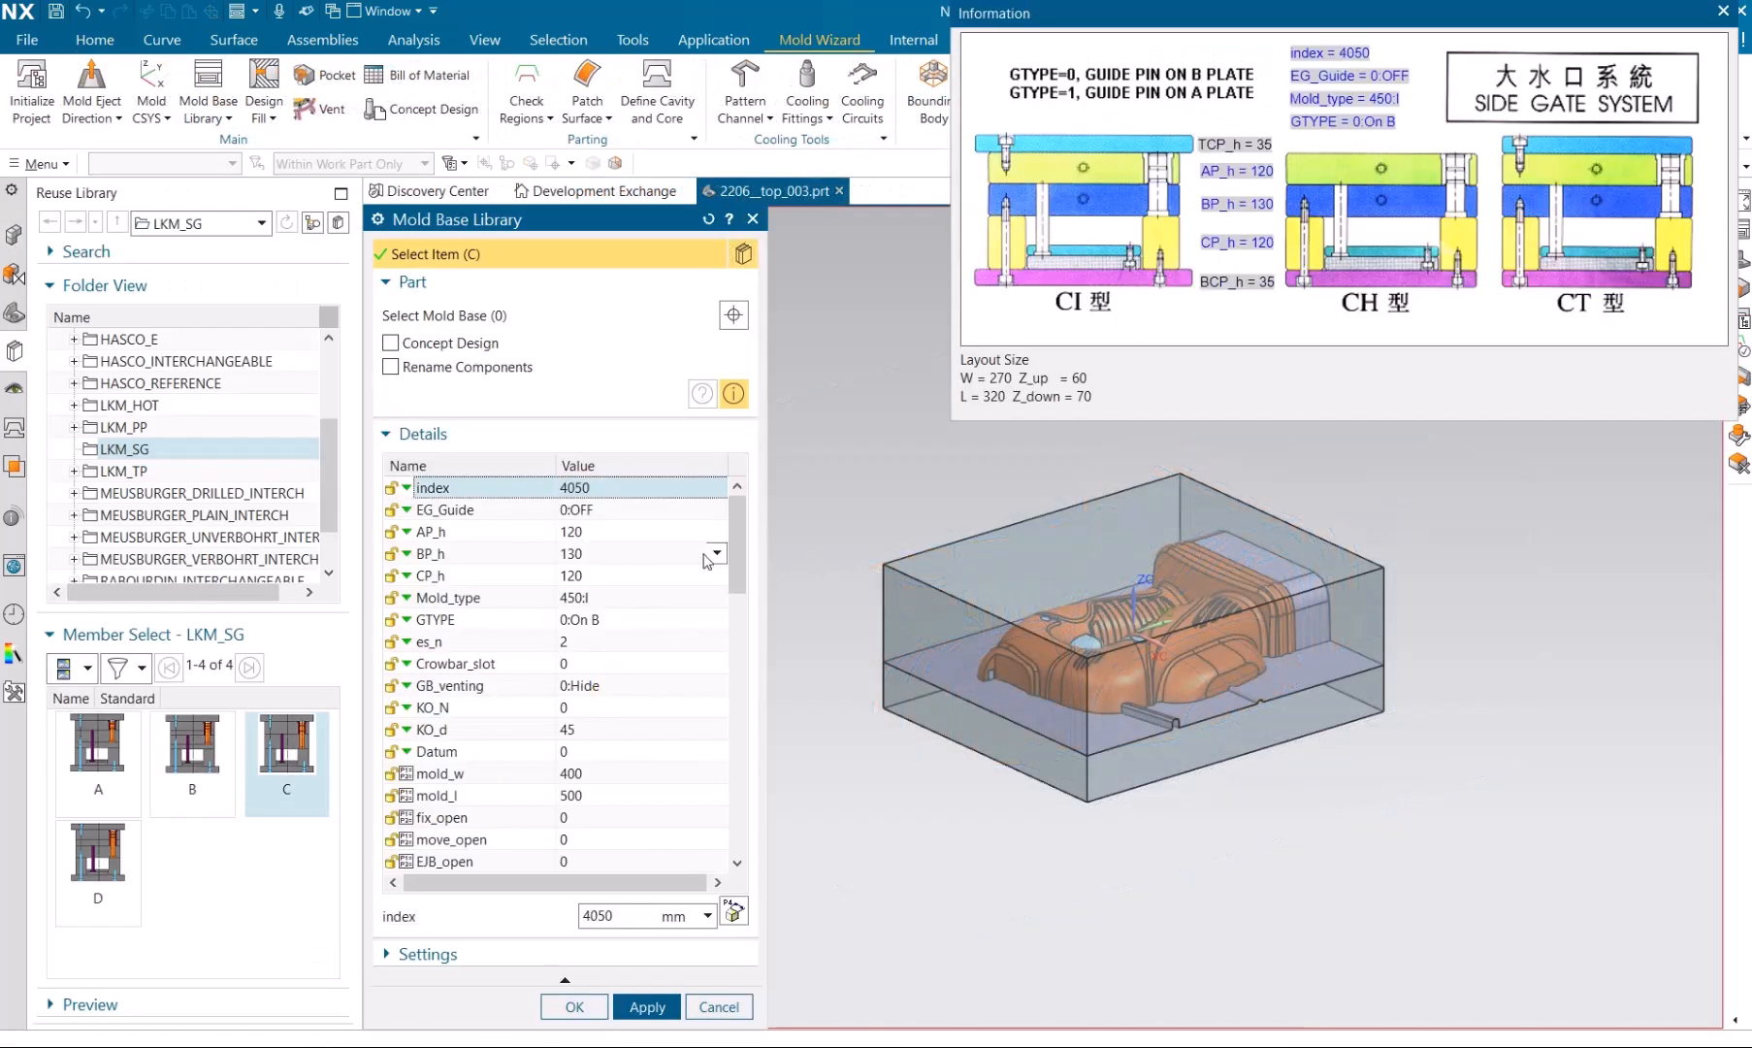
{"action": "left_click", "coordinate": [717, 553]}
{"action": "left_click", "coordinate": [713, 587]}
Set the mold base options es_n to 3, Crowbar_slot to 1, GB_venting to 1:On A or B, and KO_N to 1.
{"action": "left_click", "coordinate": [713, 642]}
{"action": "left_click", "coordinate": [710, 687]}
{"action": "left_click", "coordinate": [715, 664]}
{"action": "left_click", "coordinate": [689, 710]}
{"action": "left_click", "coordinate": [715, 686]}
{"action": "left_click", "coordinate": [685, 731]}
{"action": "left_click", "coordinate": [714, 709]}
{"action": "left_click", "coordinate": [689, 753]}
Keep KO_d at 45, set Datum to 1 and insert the mold base into the top assembly.
{"action": "left_click", "coordinate": [715, 730]}
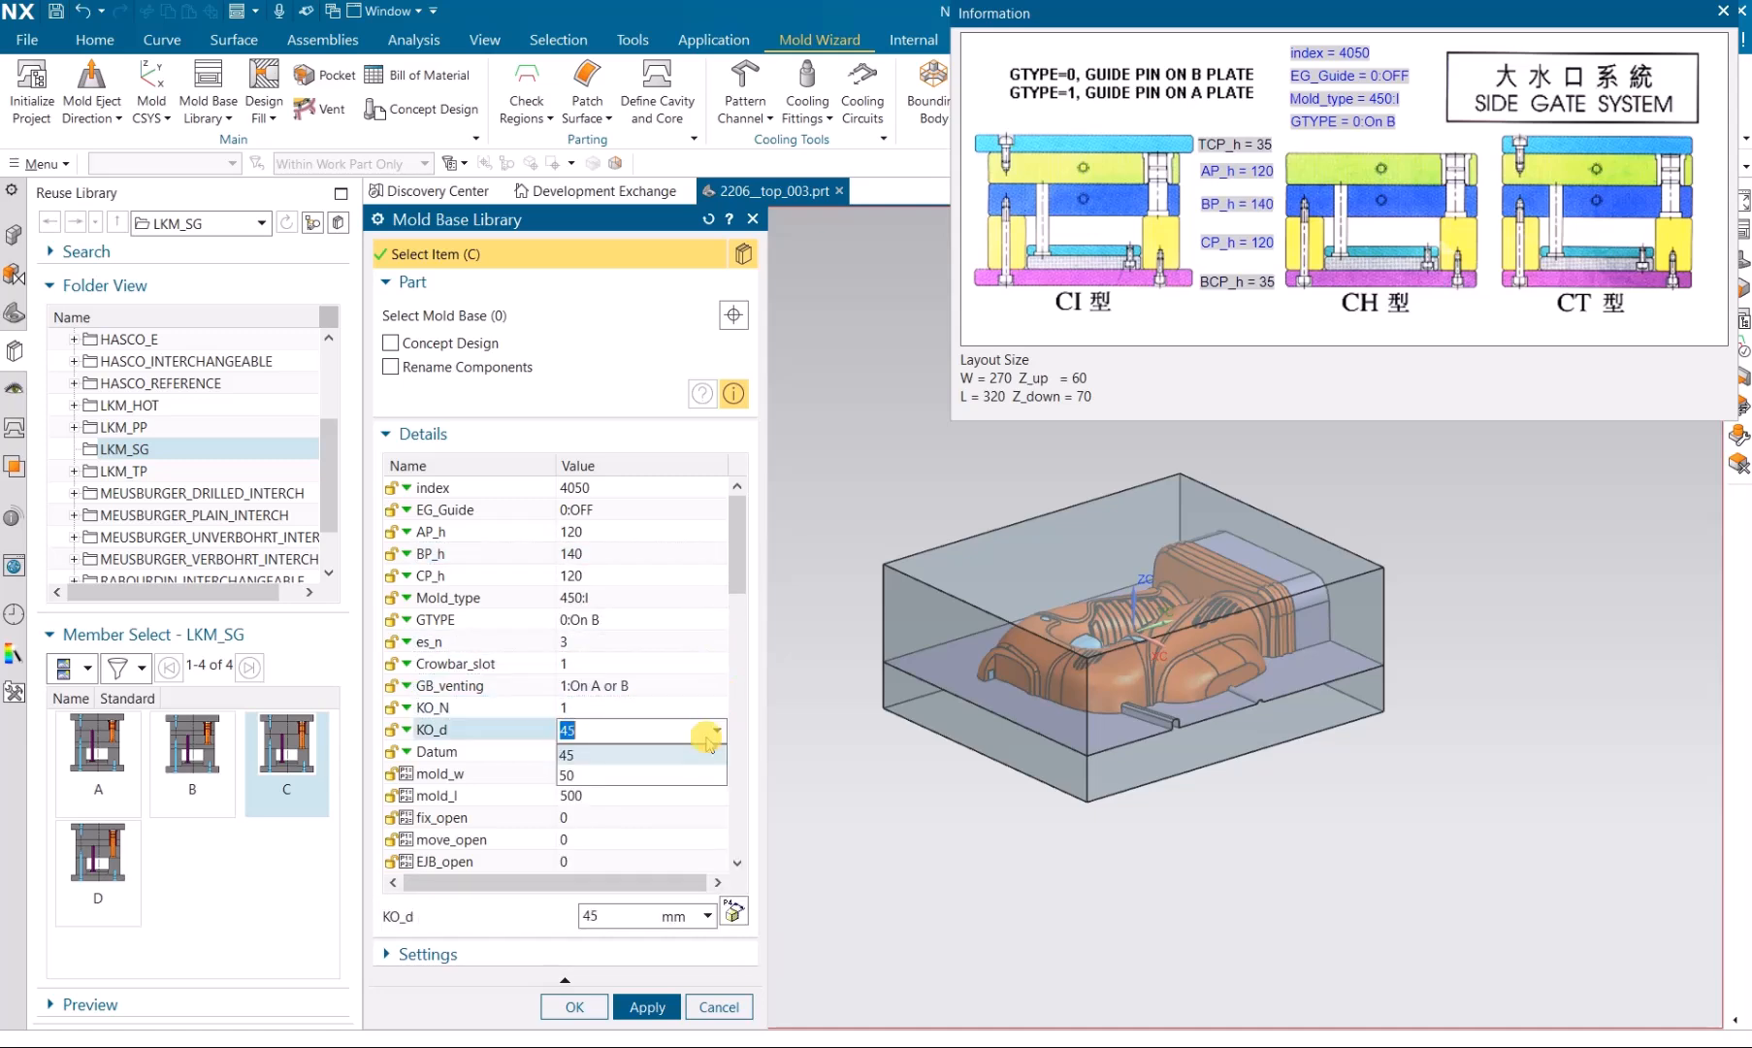
{"action": "left_click", "coordinate": [716, 752]}
{"action": "left_click", "coordinate": [664, 797]}
{"action": "left_click", "coordinate": [611, 818]}
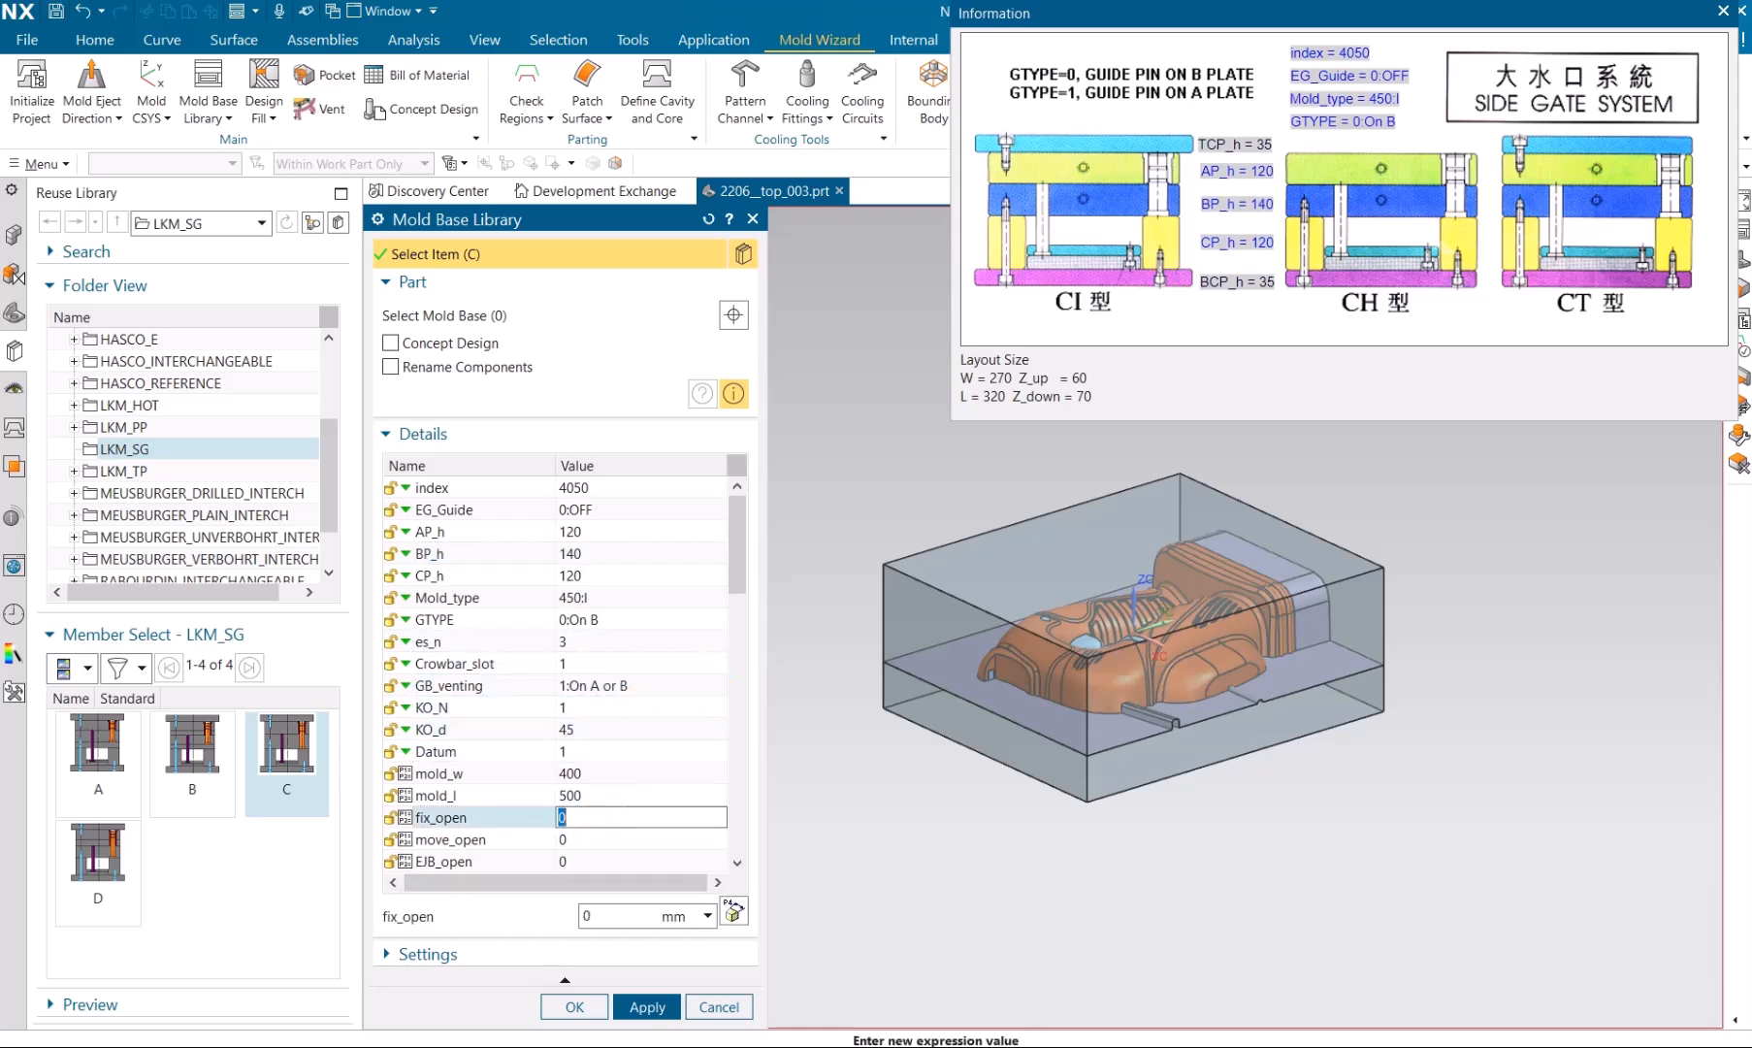
{"action": "left_click", "coordinate": [579, 840]}
{"action": "key", "text": "Return"}
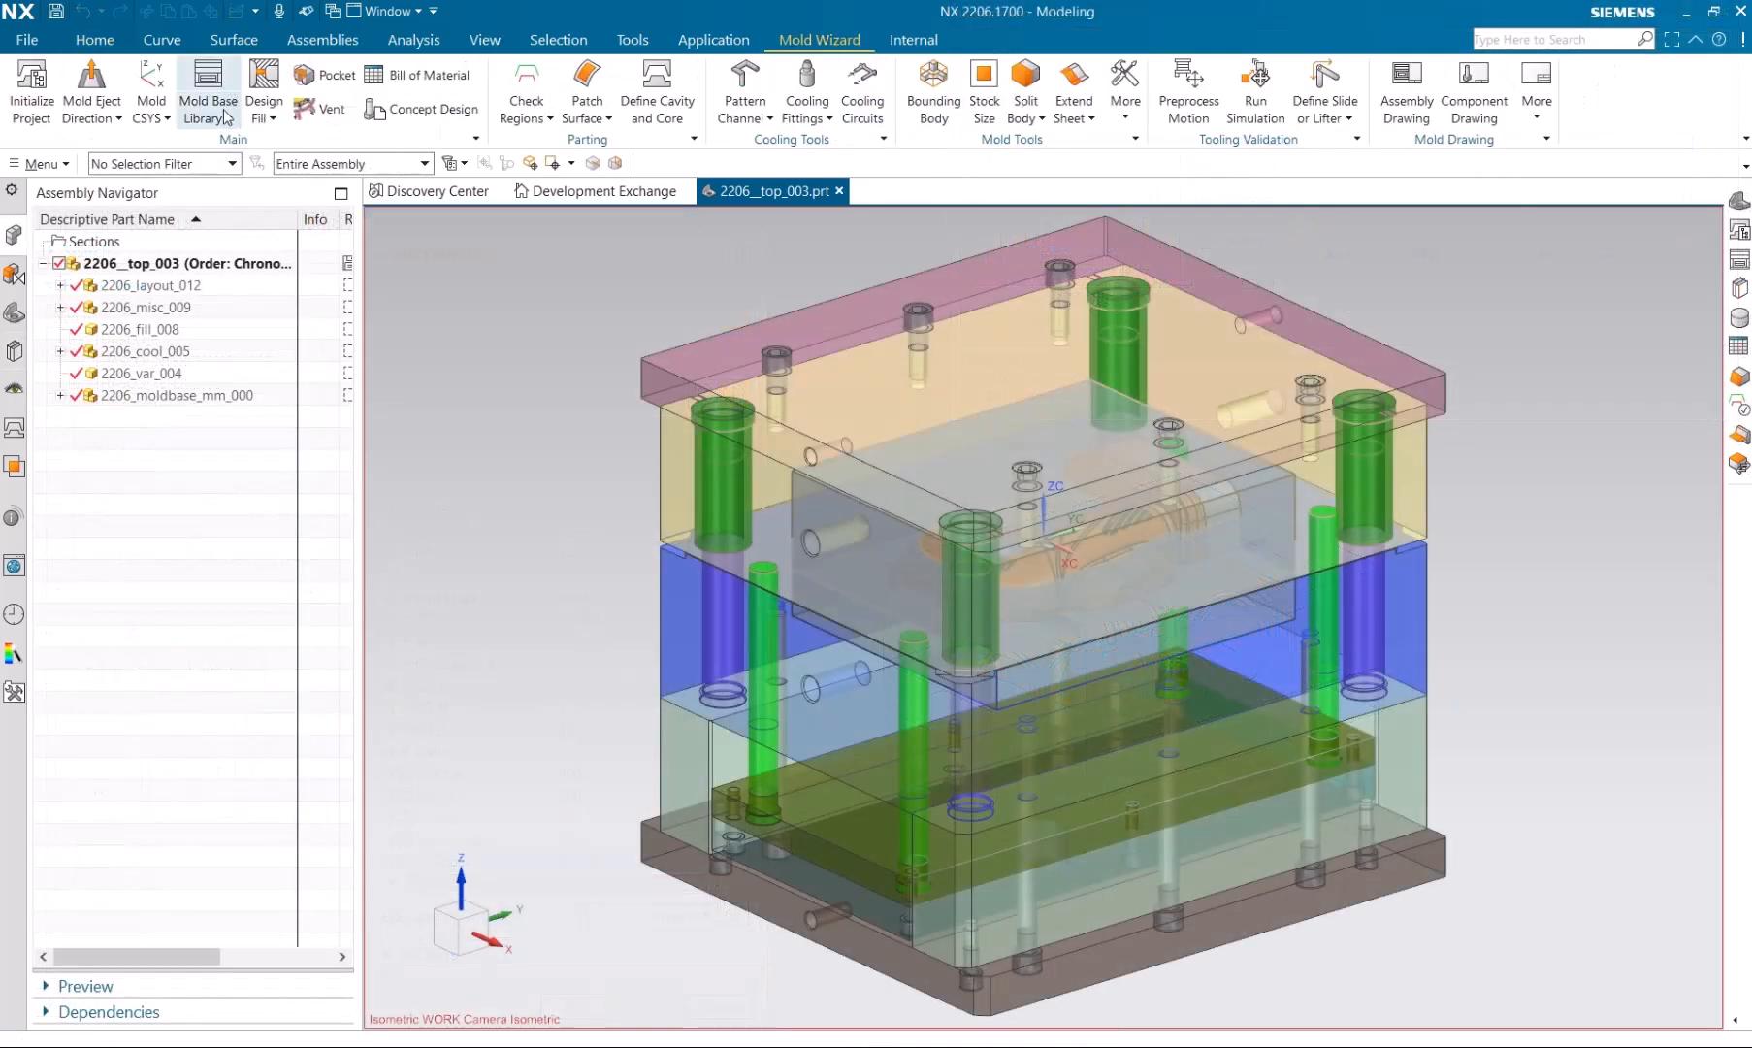
Add the Locate_ring[LRBS_F] standard part to the mold base with Reference Set TRUE and D 100.
{"action": "left_click", "coordinate": [216, 89]}
{"action": "left_click", "coordinate": [92, 752]}
{"action": "left_click", "coordinate": [608, 544]}
{"action": "left_click", "coordinate": [604, 582]}
{"action": "left_click", "coordinate": [602, 636]}
{"action": "left_click", "coordinate": [600, 693]}
{"action": "left_click", "coordinate": [578, 1006]}
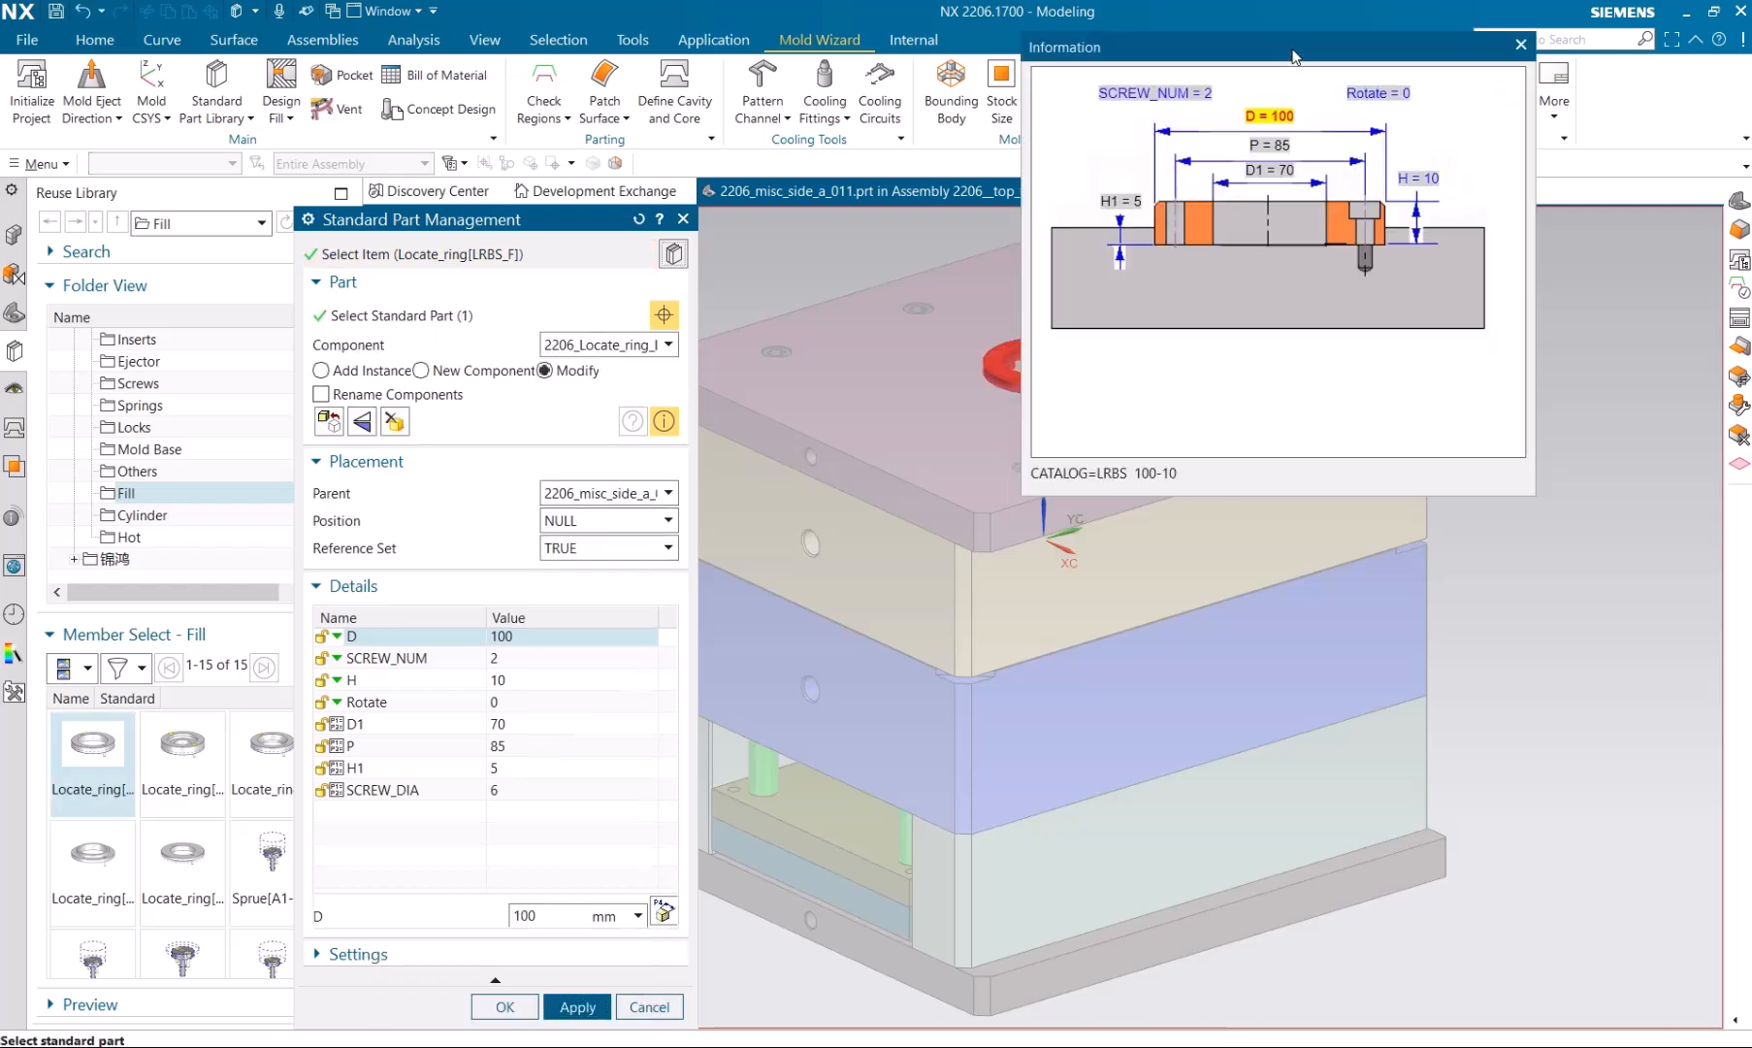
Add the Sprue[A1-straight] part from the UNIVERSAL_MM Fill folder with D 16, L 80 and OFFSET -40.
{"action": "left_click_drag", "start_coordinate": [1293, 51], "coordinate": [1484, 113]}
{"action": "scroll", "coordinate": [151, 388], "scroll_direction": "up", "scroll_amount": 1}
{"action": "left_click", "coordinate": [151, 384]}
{"action": "left_click", "coordinate": [127, 559]}
{"action": "left_click", "coordinate": [267, 858]}
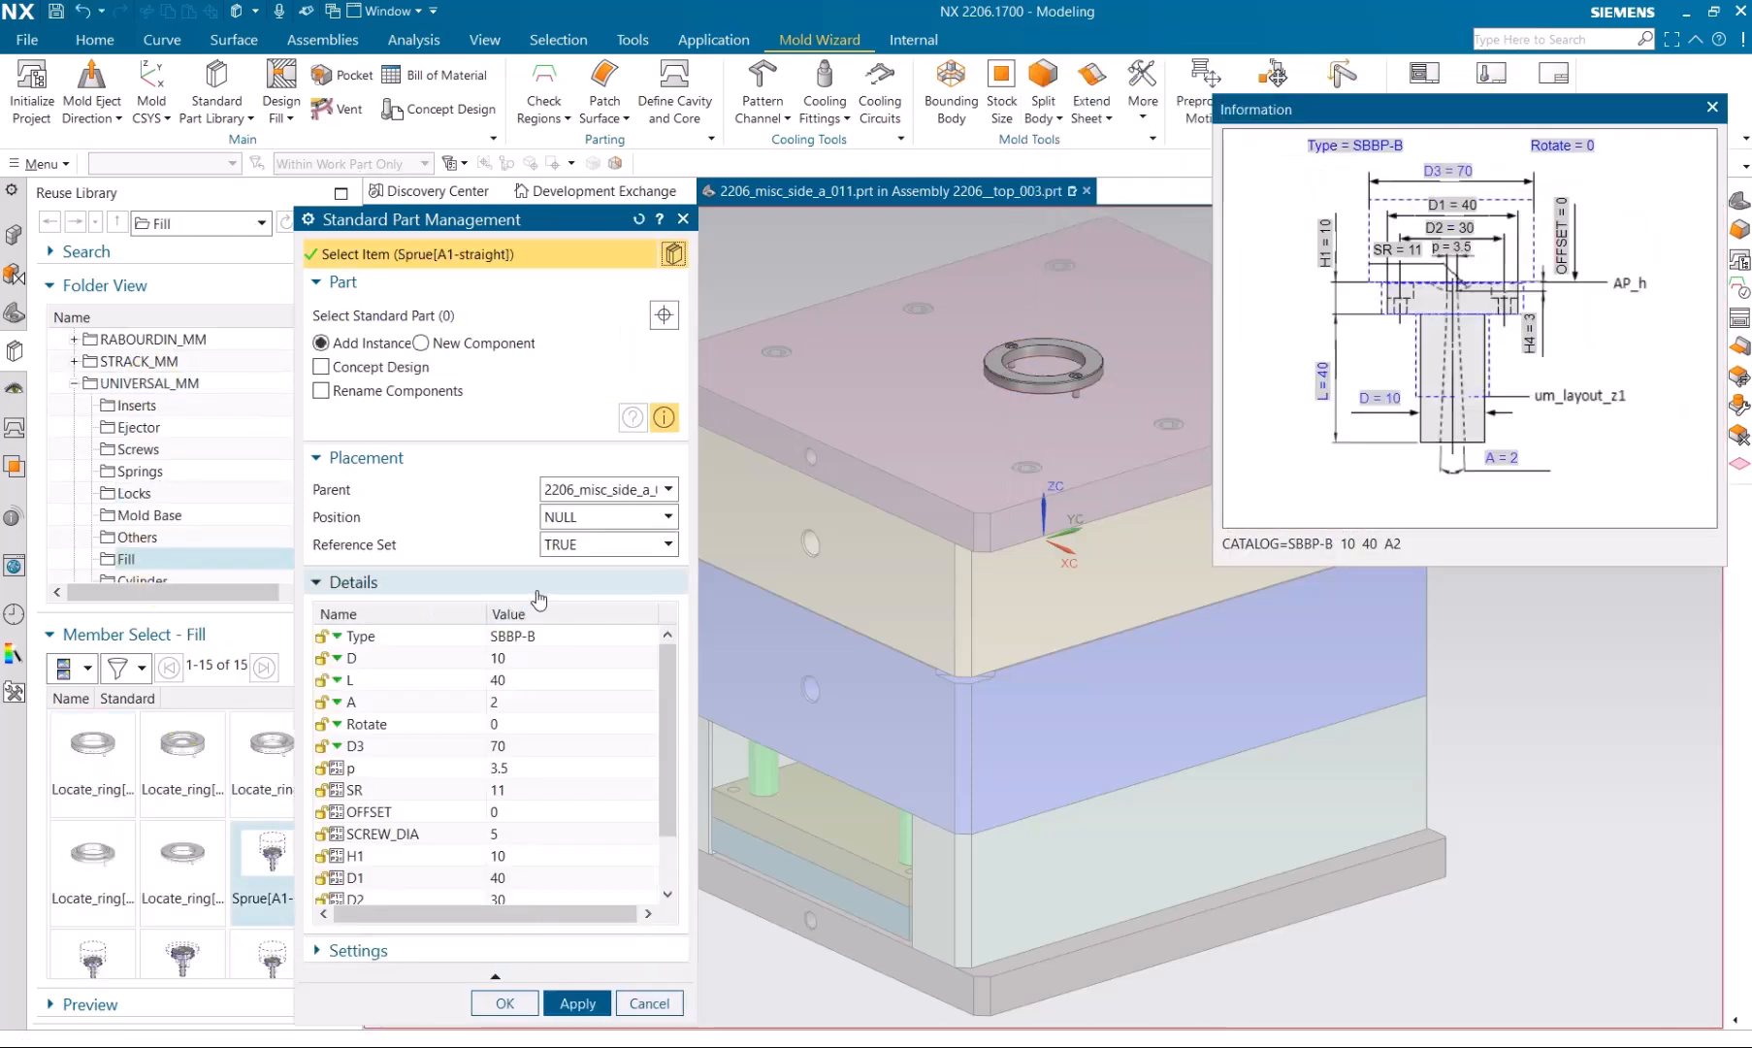
{"action": "left_click", "coordinate": [635, 658]}
{"action": "left_click", "coordinate": [572, 679]}
{"action": "left_click", "coordinate": [579, 744]}
{"action": "left_click", "coordinate": [547, 811]}
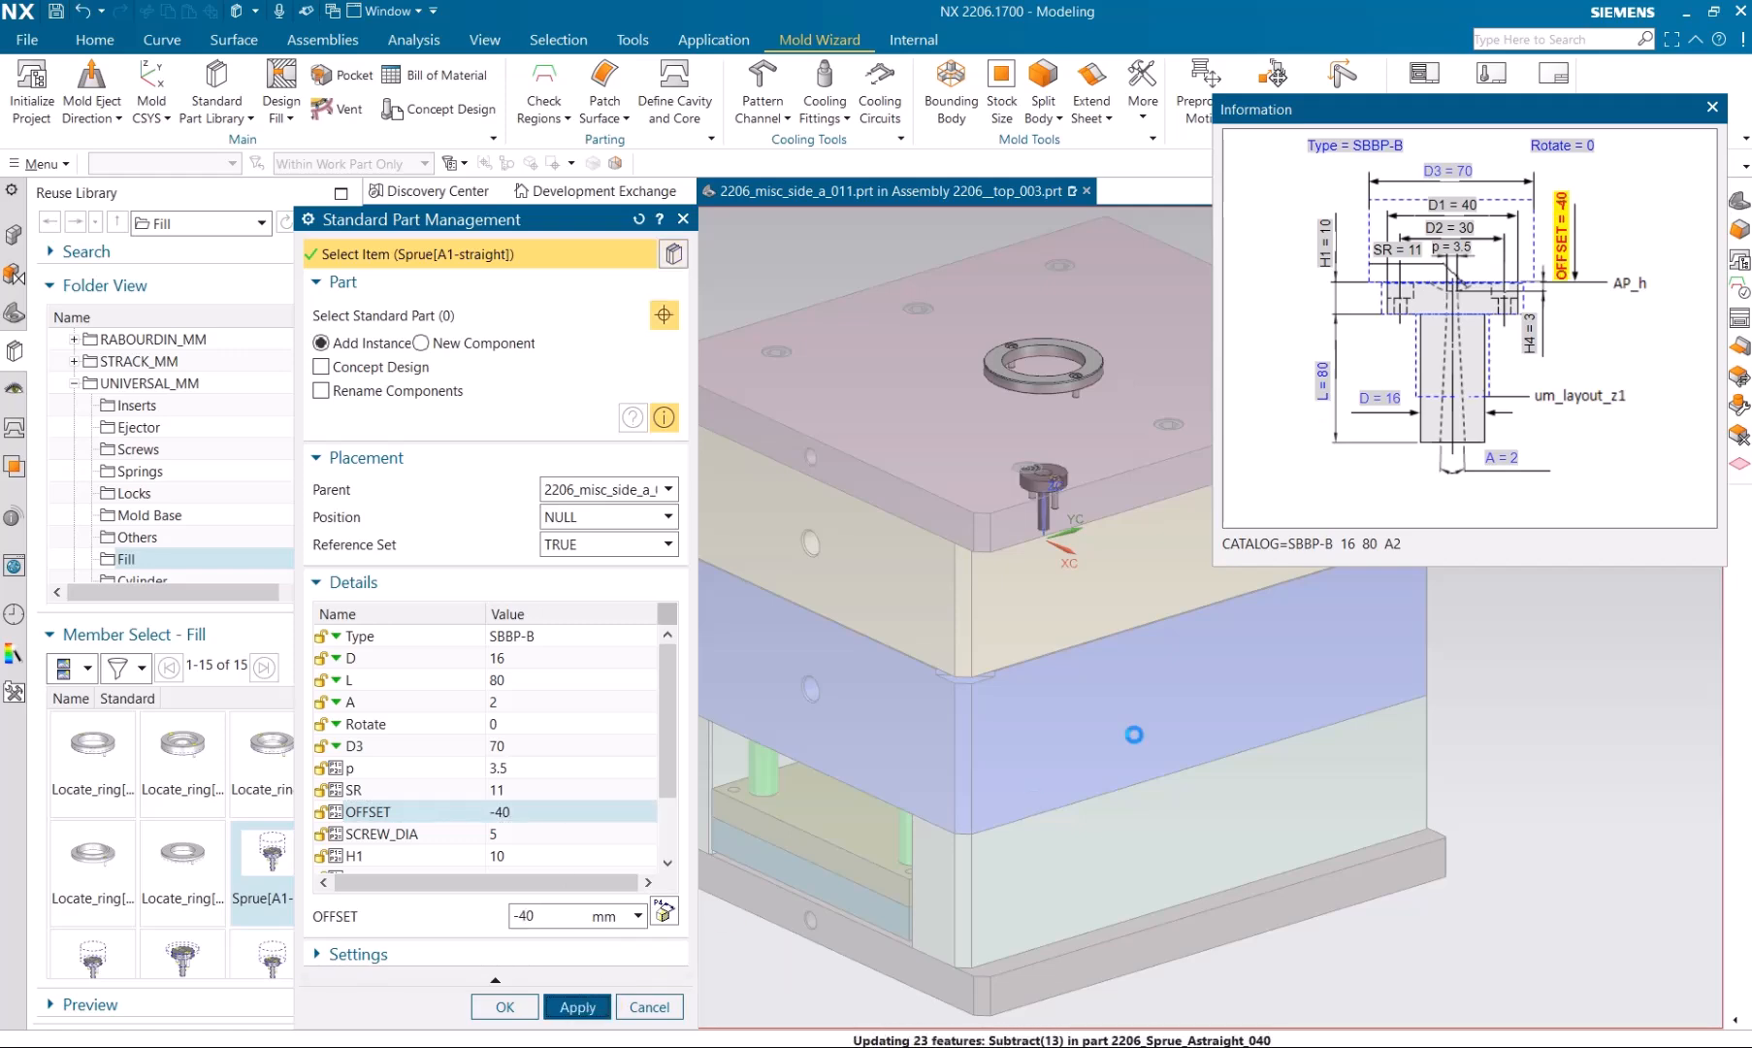
Modify the sprue with Reference Set MODEL, L 80+18.17564132 and OFFSET -40.
{"action": "left_click", "coordinate": [648, 548]}
{"action": "left_click", "coordinate": [619, 636]}
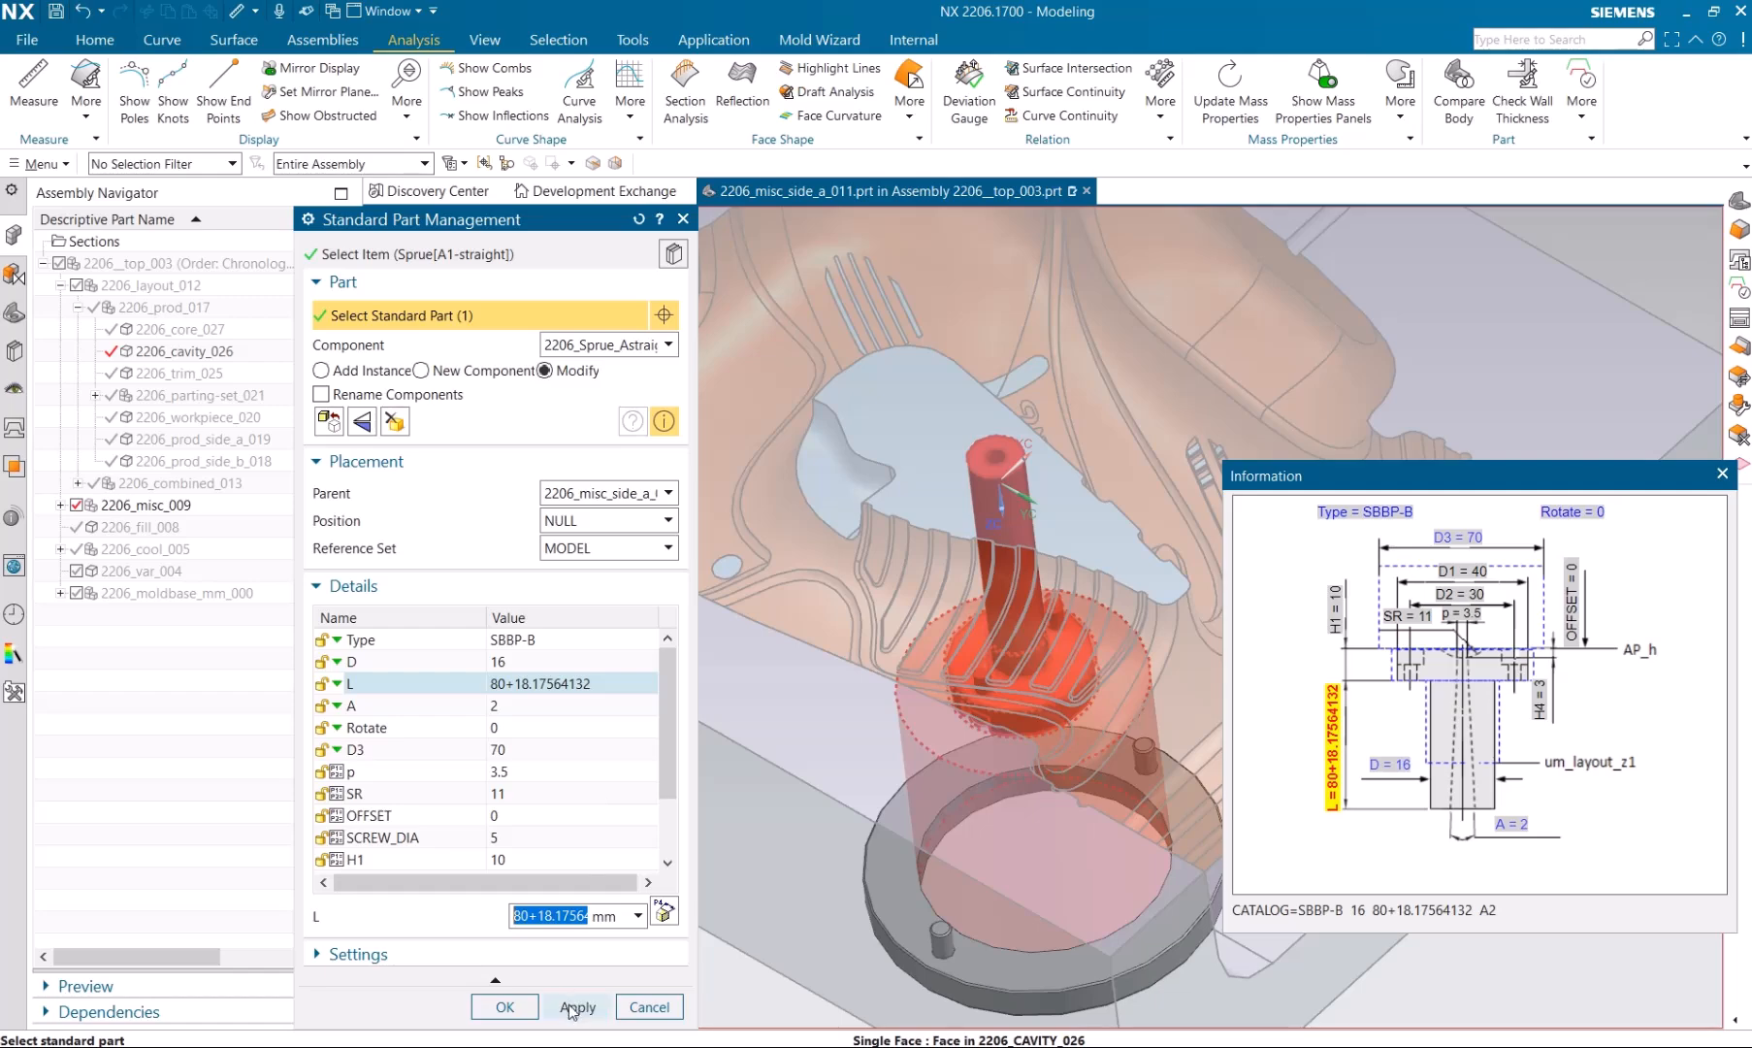
{"action": "left_click", "coordinate": [522, 820]}
{"action": "left_click", "coordinate": [578, 1007]}
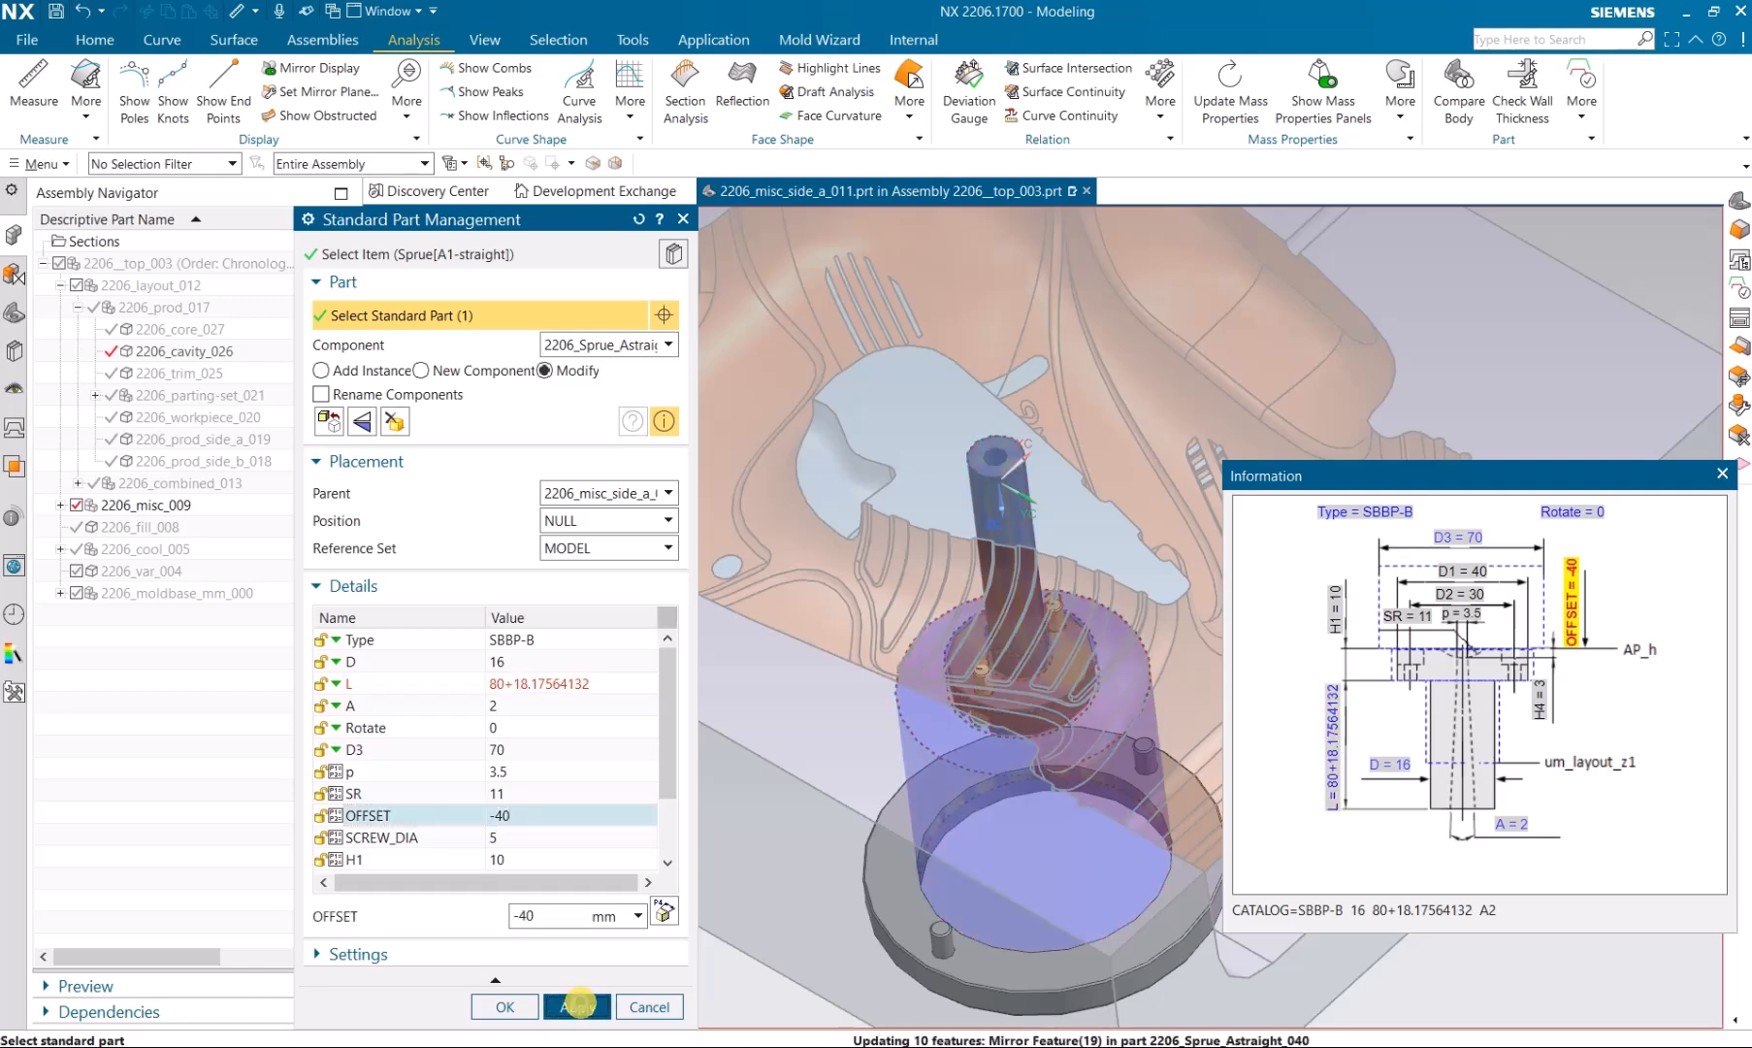
In Design Fill, place a circular Runner[2] with D 6 and L 82 at the centre of the sprue.
{"action": "middle_click_drag", "start_coordinate": [980, 757], "coordinate": [1025, 809]}
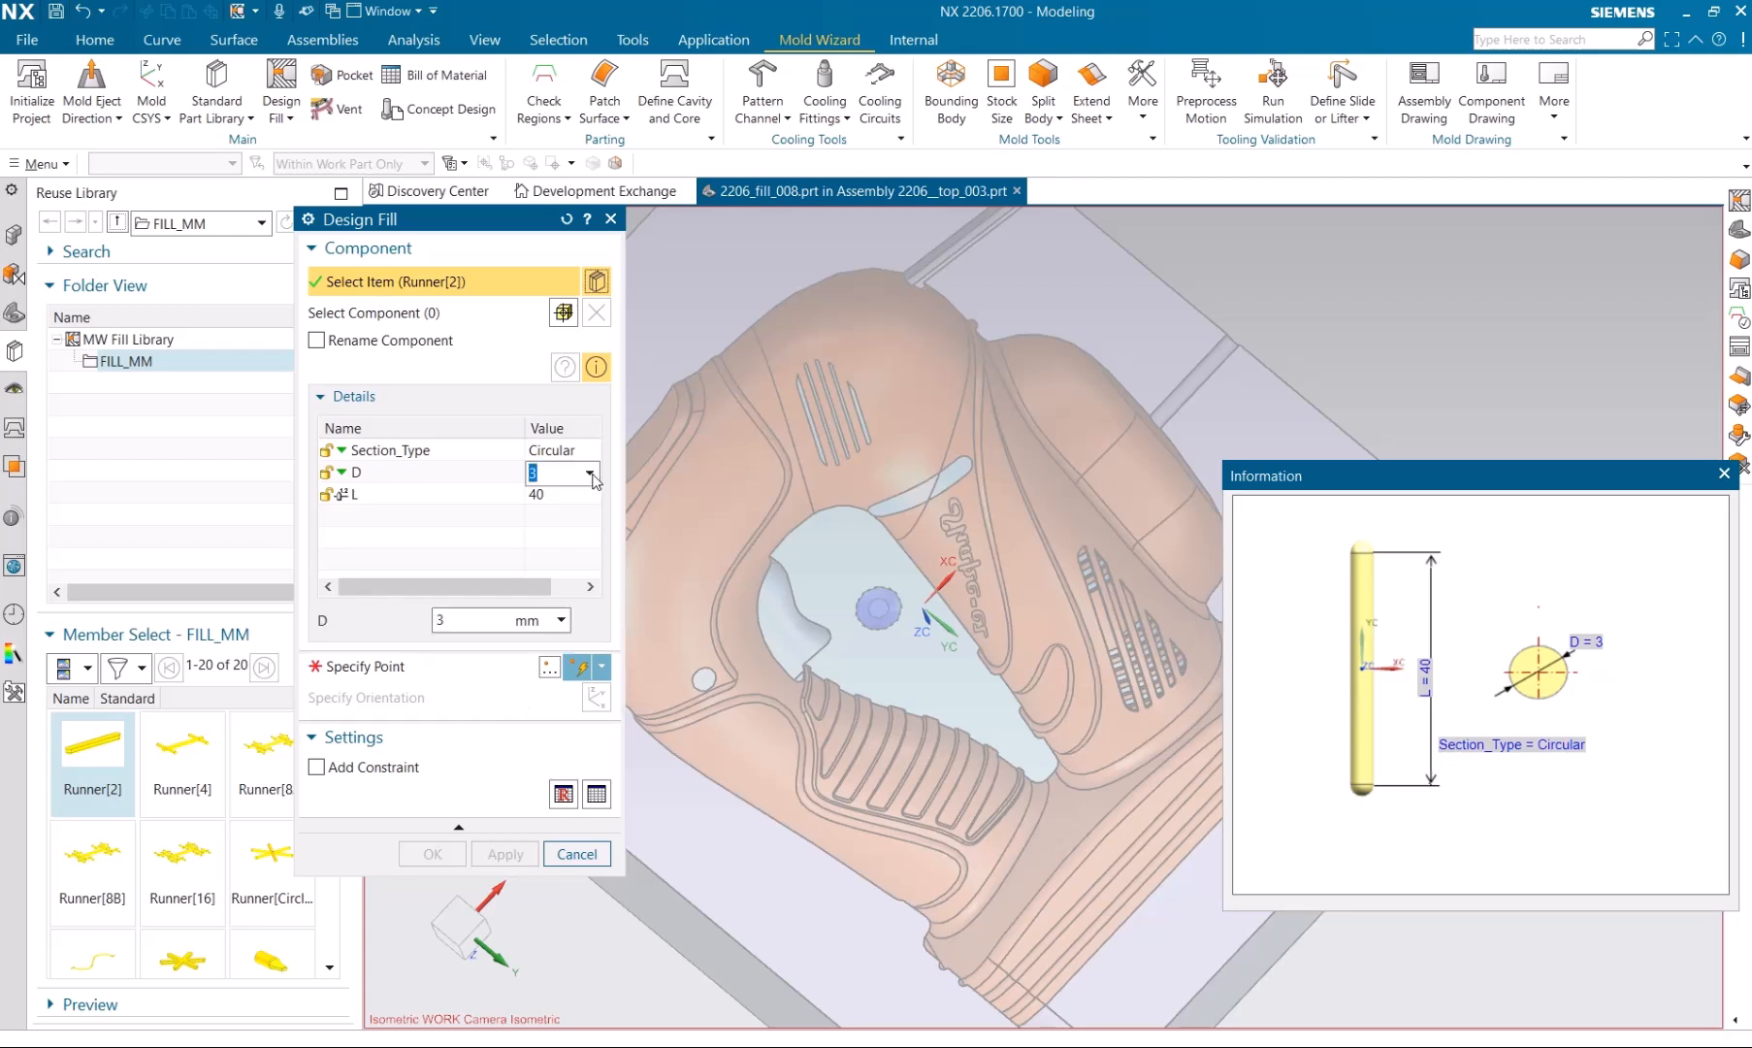
{"action": "left_click", "coordinate": [561, 473]}
{"action": "left_click", "coordinate": [531, 558]}
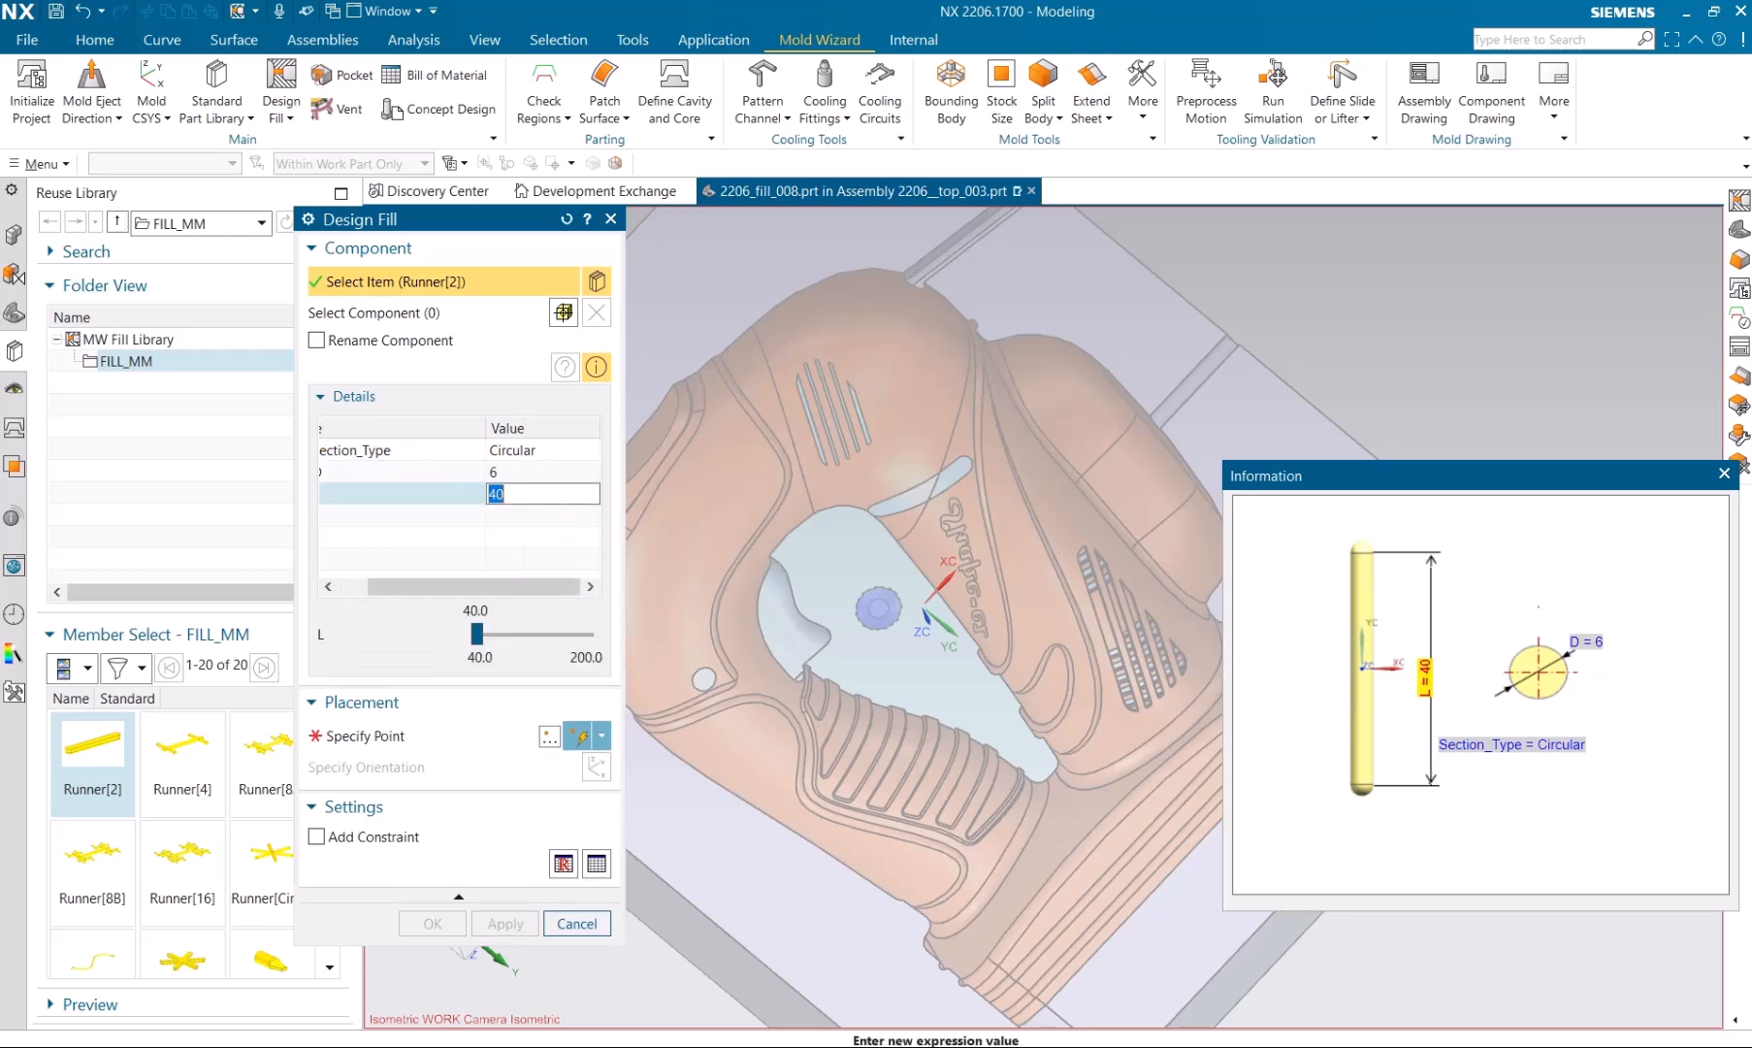
{"action": "left_click", "coordinate": [878, 608]}
Rotate the runner -90 degrees about ZC, shift it -6 mm along XC and apply it.
{"action": "left_click", "coordinate": [943, 603]}
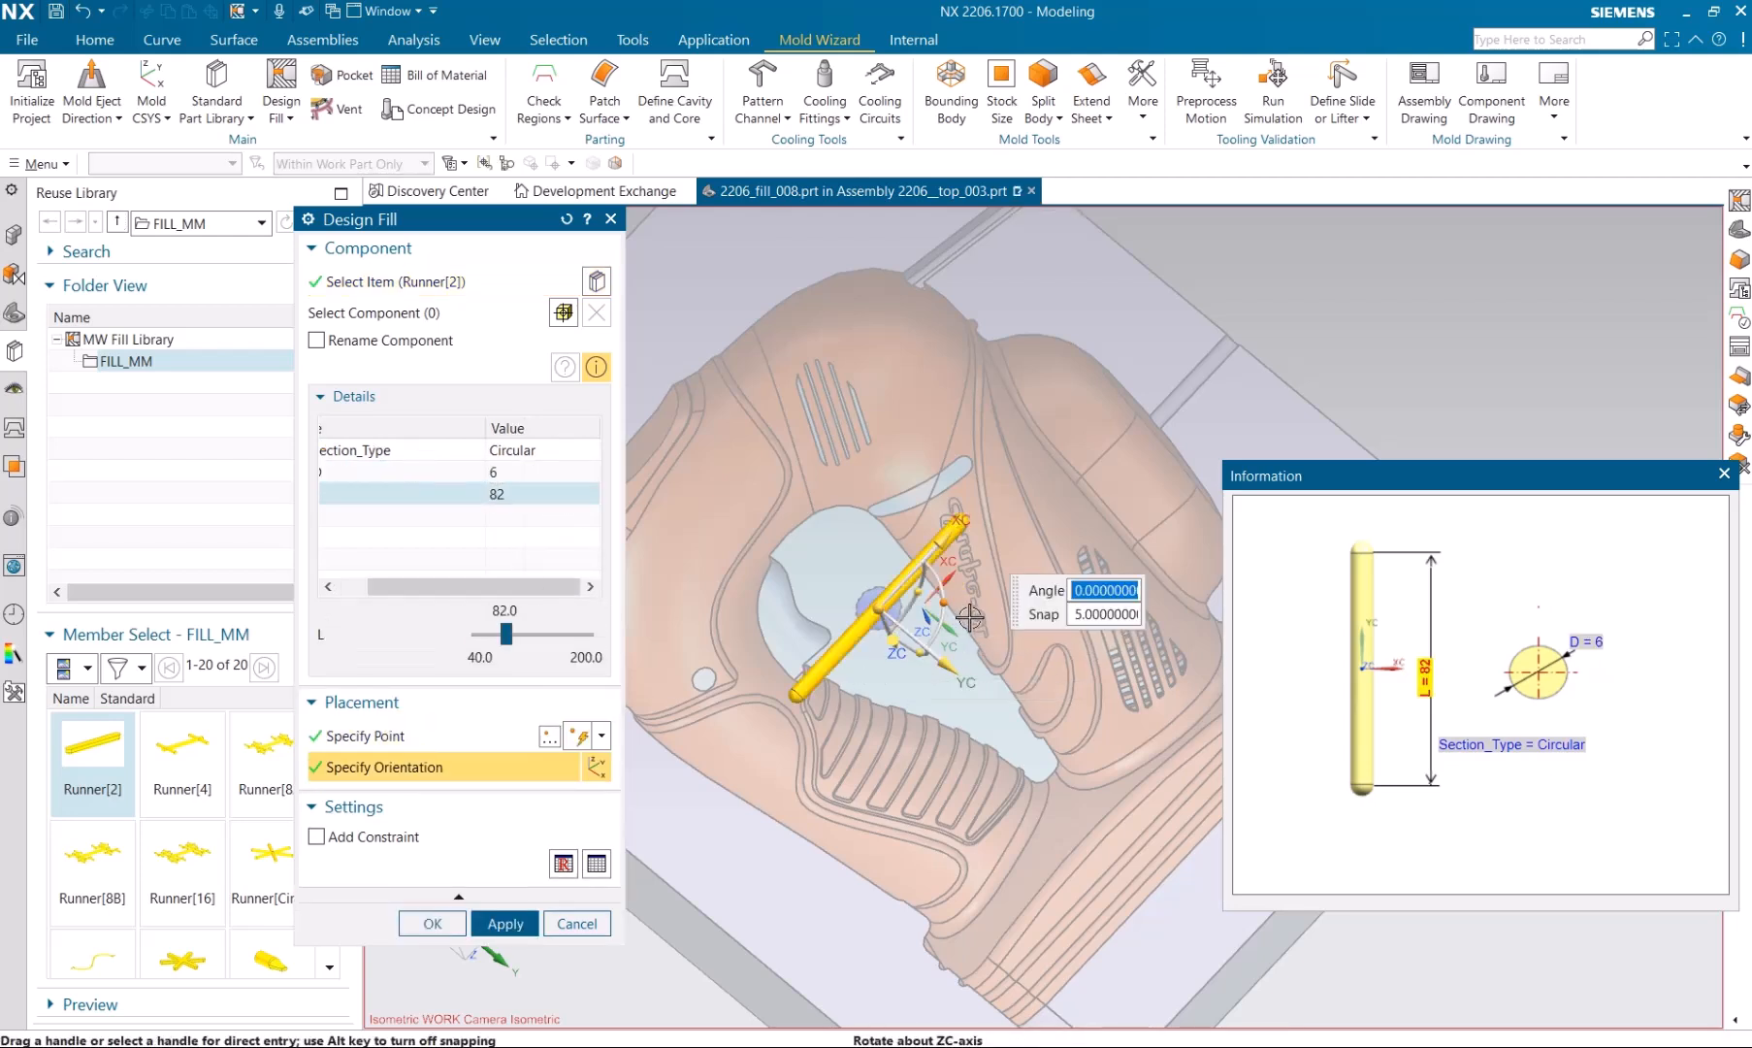
{"action": "type", "text": "-90"}
{"action": "key", "text": "Return"}
{"action": "left_click", "coordinate": [815, 552]}
{"action": "type", "text": "-6"}
{"action": "key", "text": "Return"}
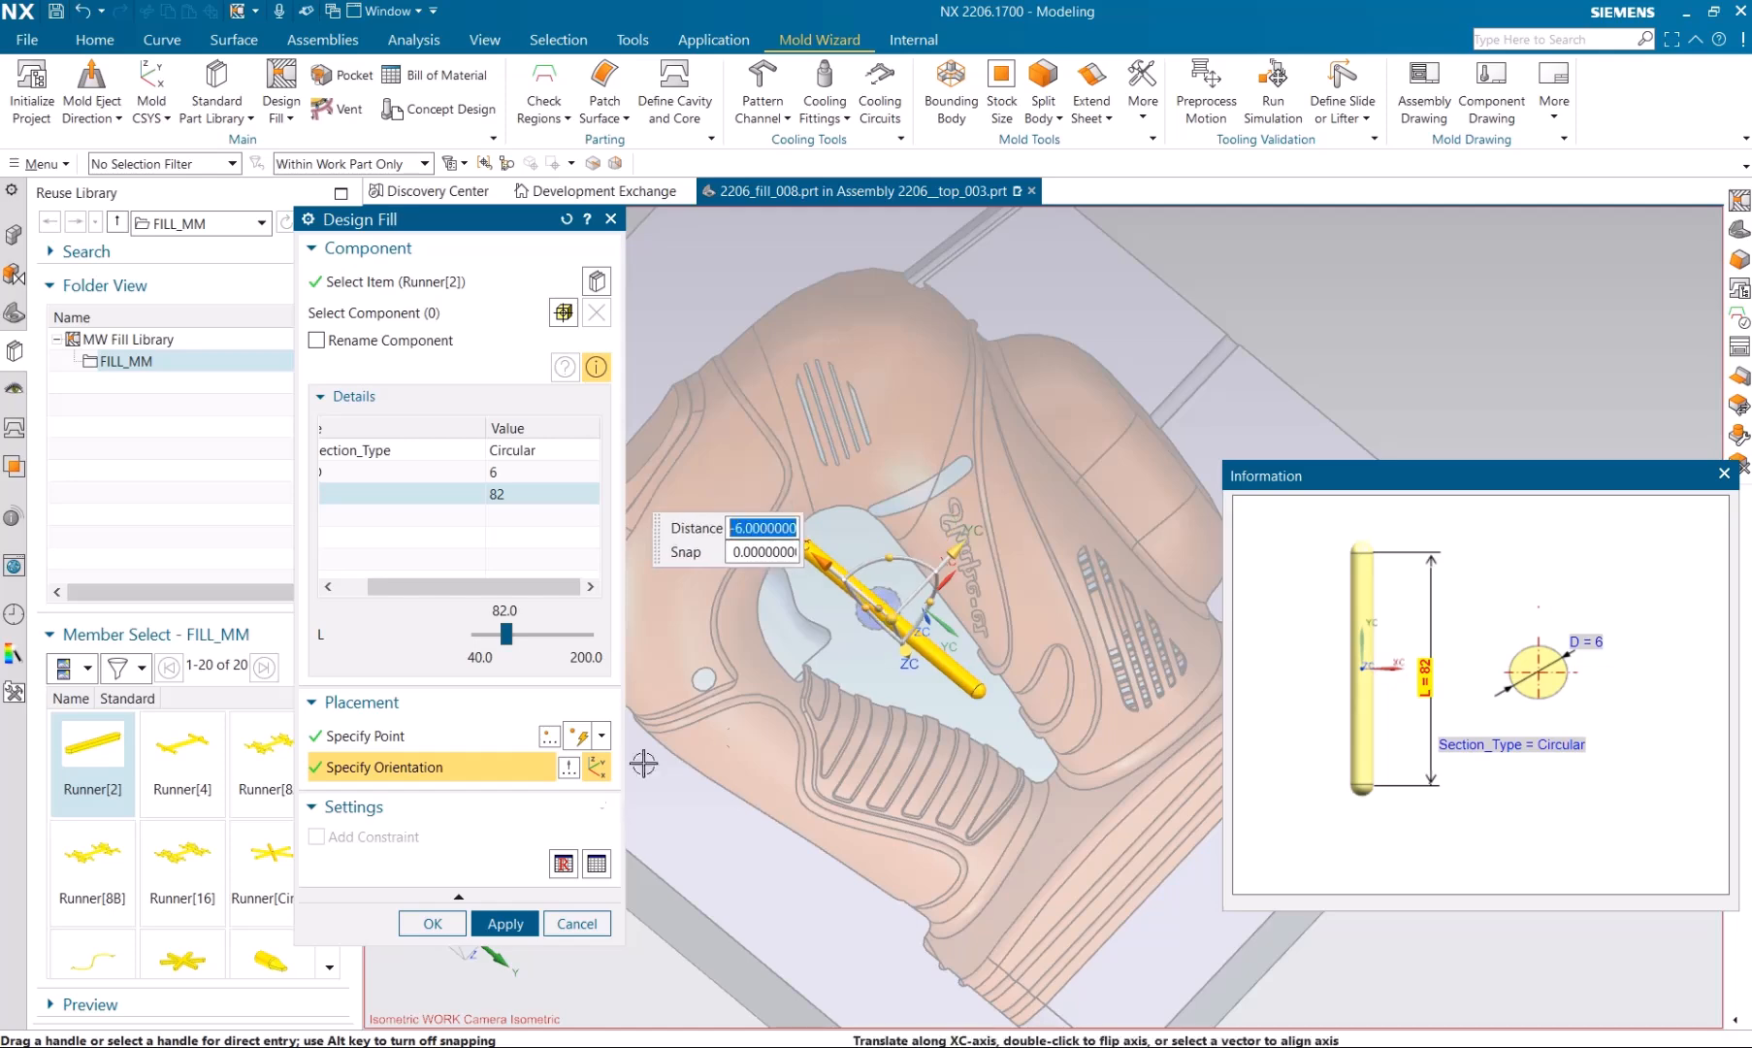
{"action": "left_click", "coordinate": [500, 923]}
Add circular Gate[Side] components to both runner ends with D 6, L 3, L1 7, L2 1.5 and W 3.
{"action": "left_click", "coordinate": [271, 956]}
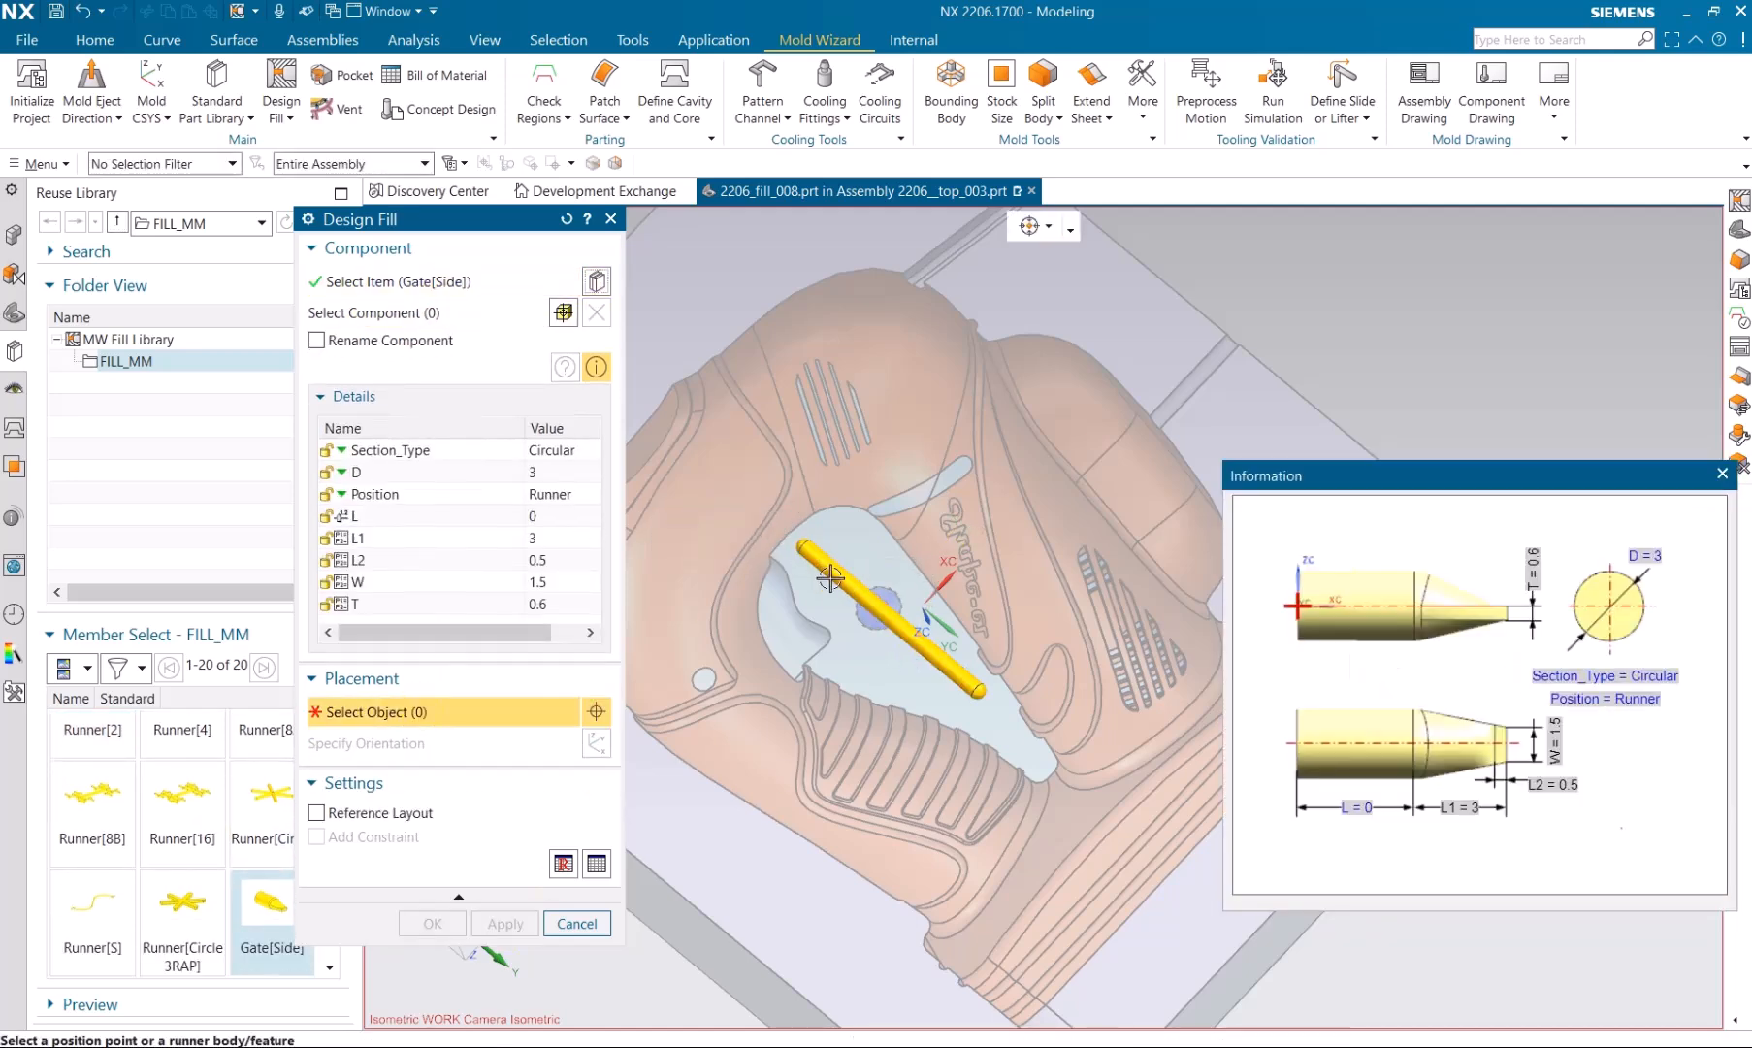
{"action": "left_click", "coordinate": [549, 538]}
{"action": "left_click", "coordinate": [548, 537]}
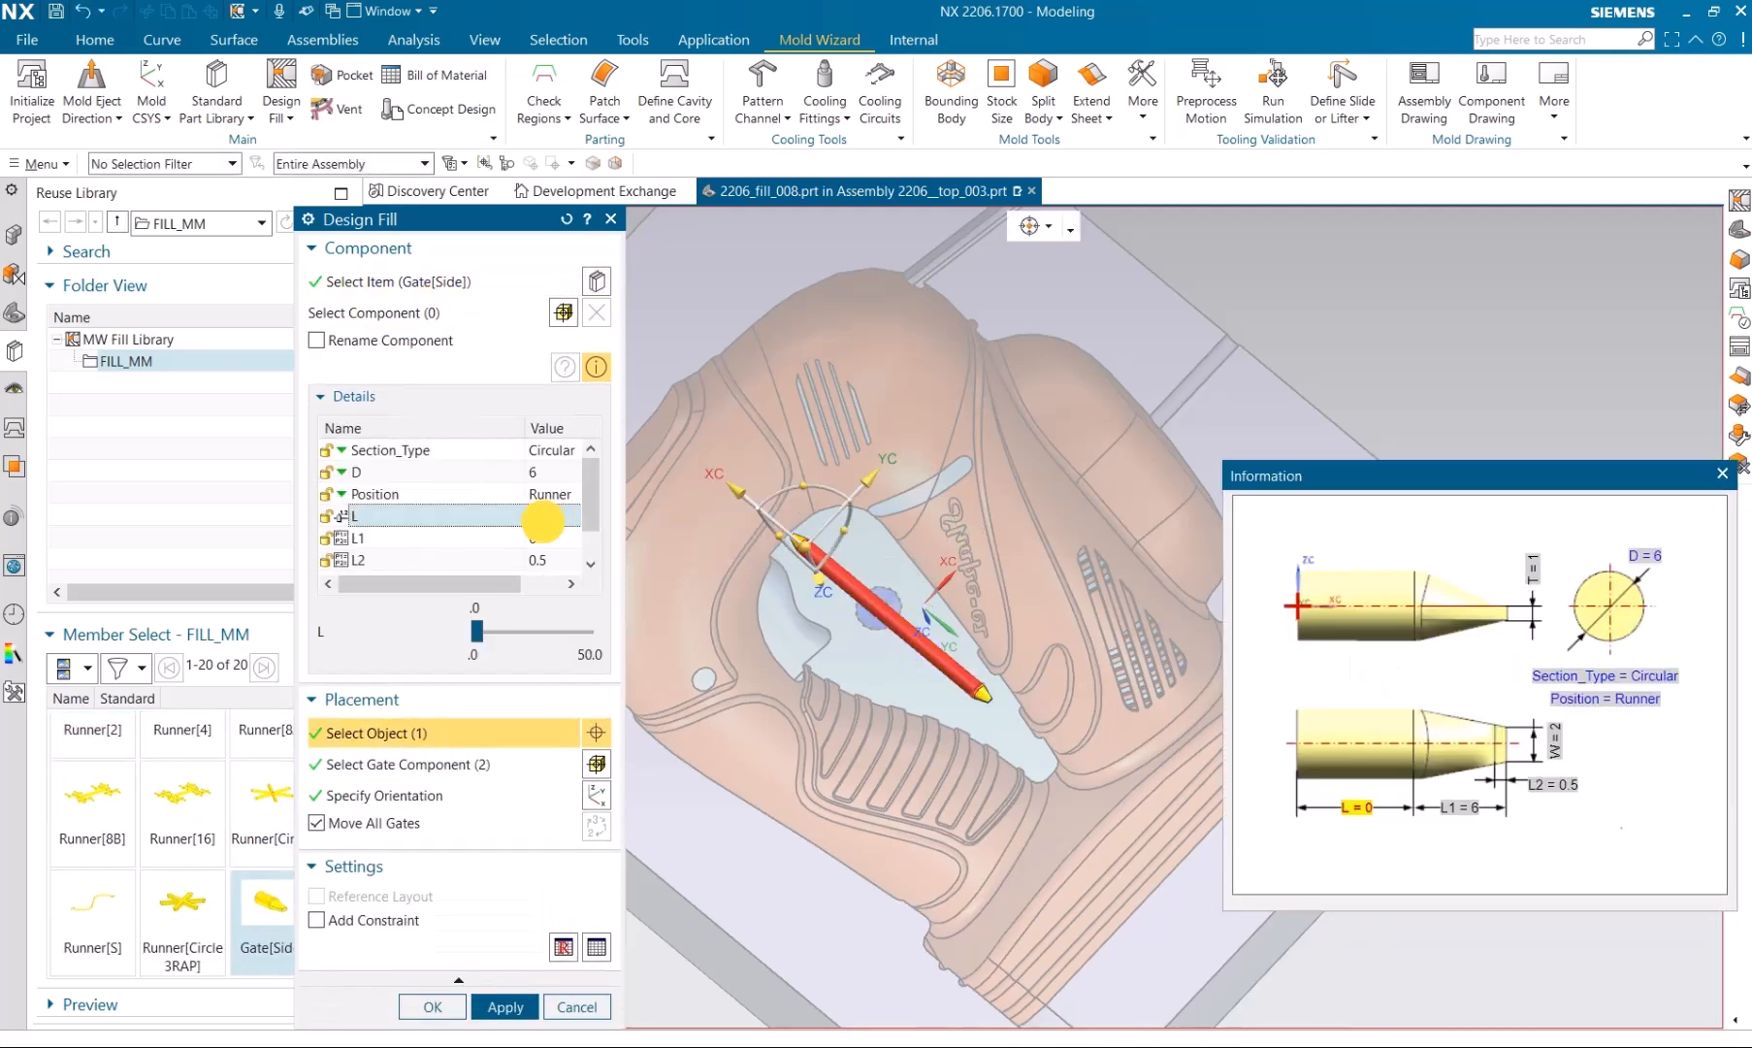
{"action": "type", "text": "7"}
{"action": "double_click", "coordinate": [493, 560]}
{"action": "type", "text": "1.5"}
{"action": "key", "text": "Return"}
{"action": "scroll", "coordinate": [938, 676], "scroll_direction": "up", "scroll_amount": 3}
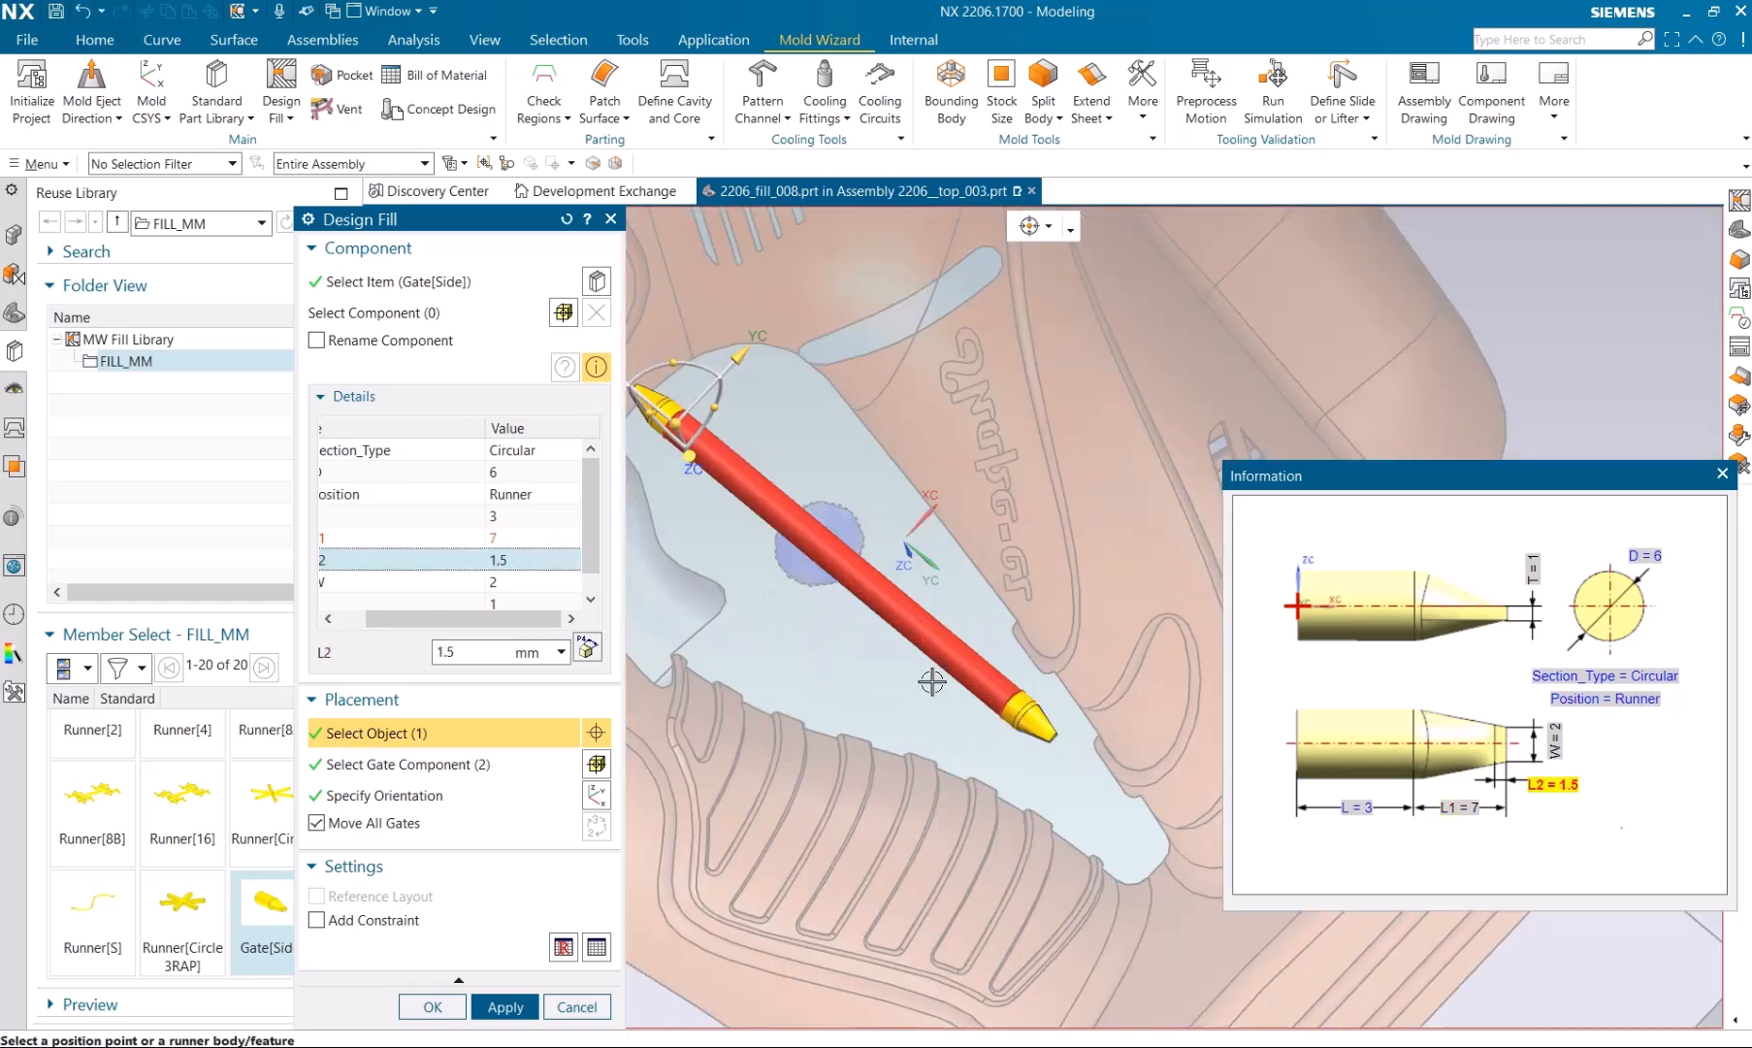
{"action": "middle_click_drag", "start_coordinate": [938, 676], "coordinate": [1029, 682], "text": "shift"}
{"action": "left_click", "coordinate": [505, 1006]}
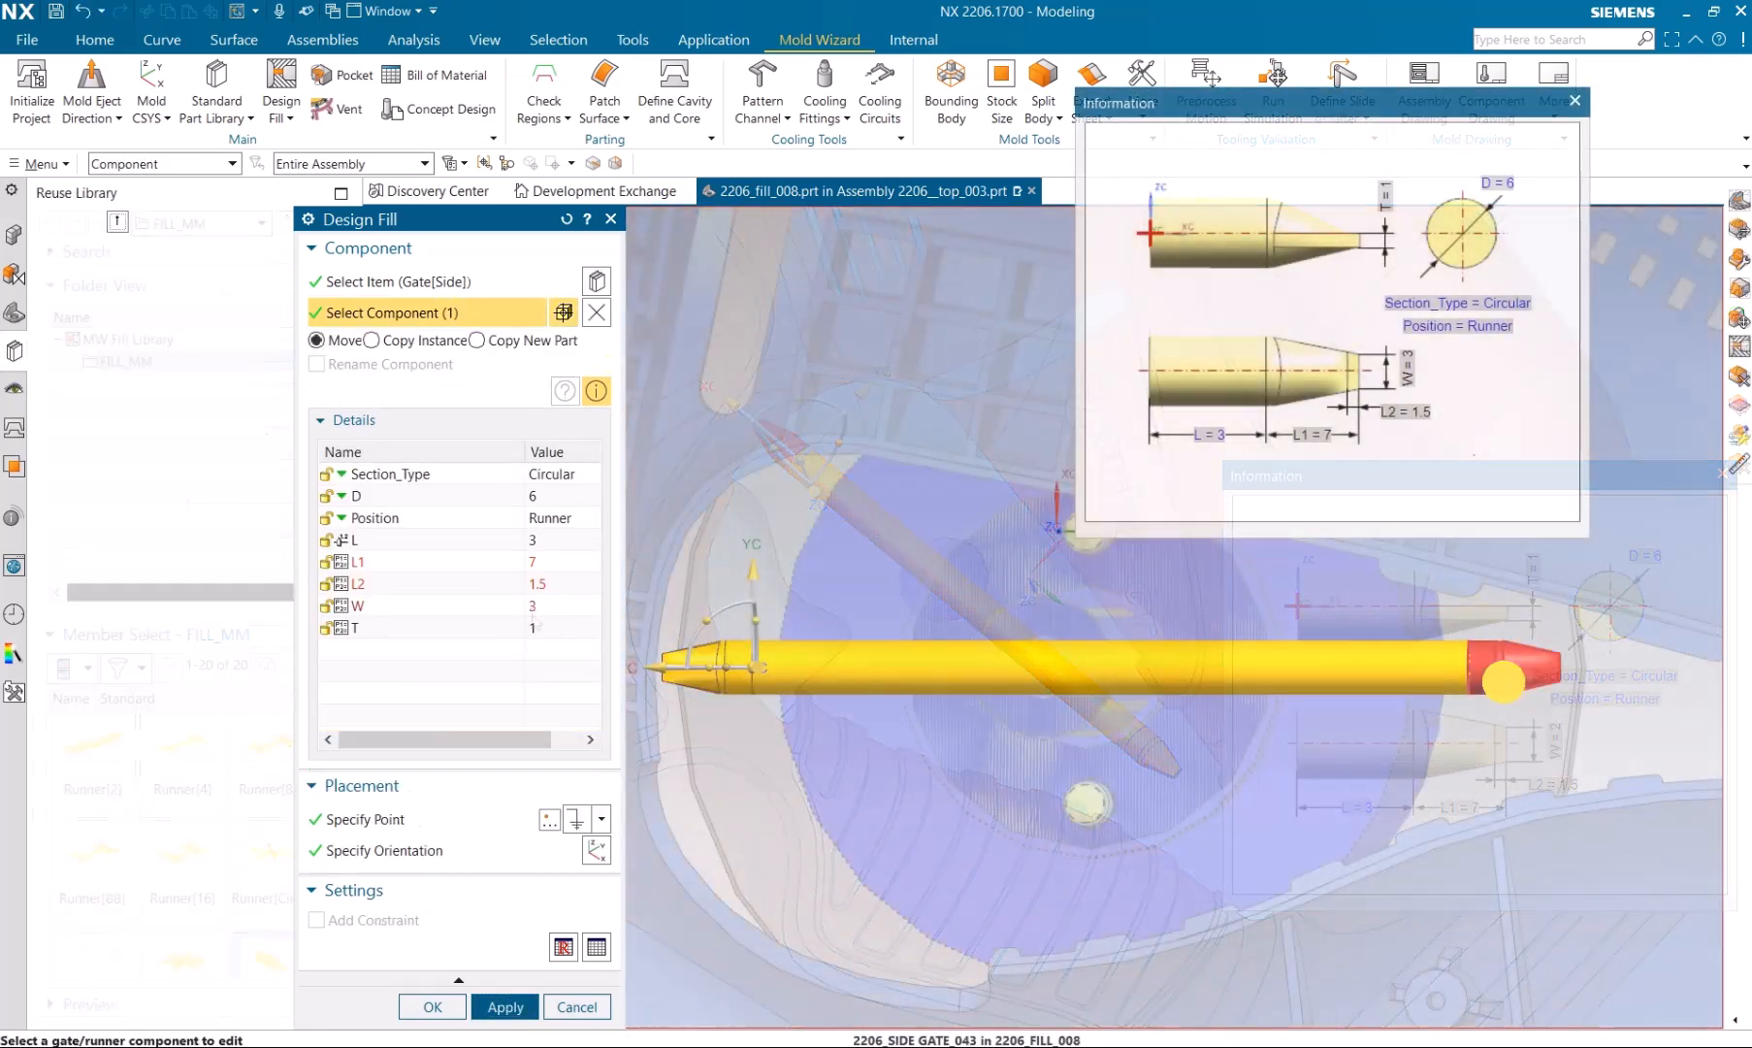
Rotate the side gate at one runner end by -90 degrees and move its origin to about X -15, Y 40.
{"action": "scroll", "coordinate": [1273, 674], "scroll_direction": "down", "scroll_amount": 1}
{"action": "left_click", "coordinate": [1498, 715]}
{"action": "type", "text": "-90"}
{"action": "key", "text": "Return"}
{"action": "left_click_drag", "start_coordinate": [1545, 673], "coordinate": [1475, 688]}
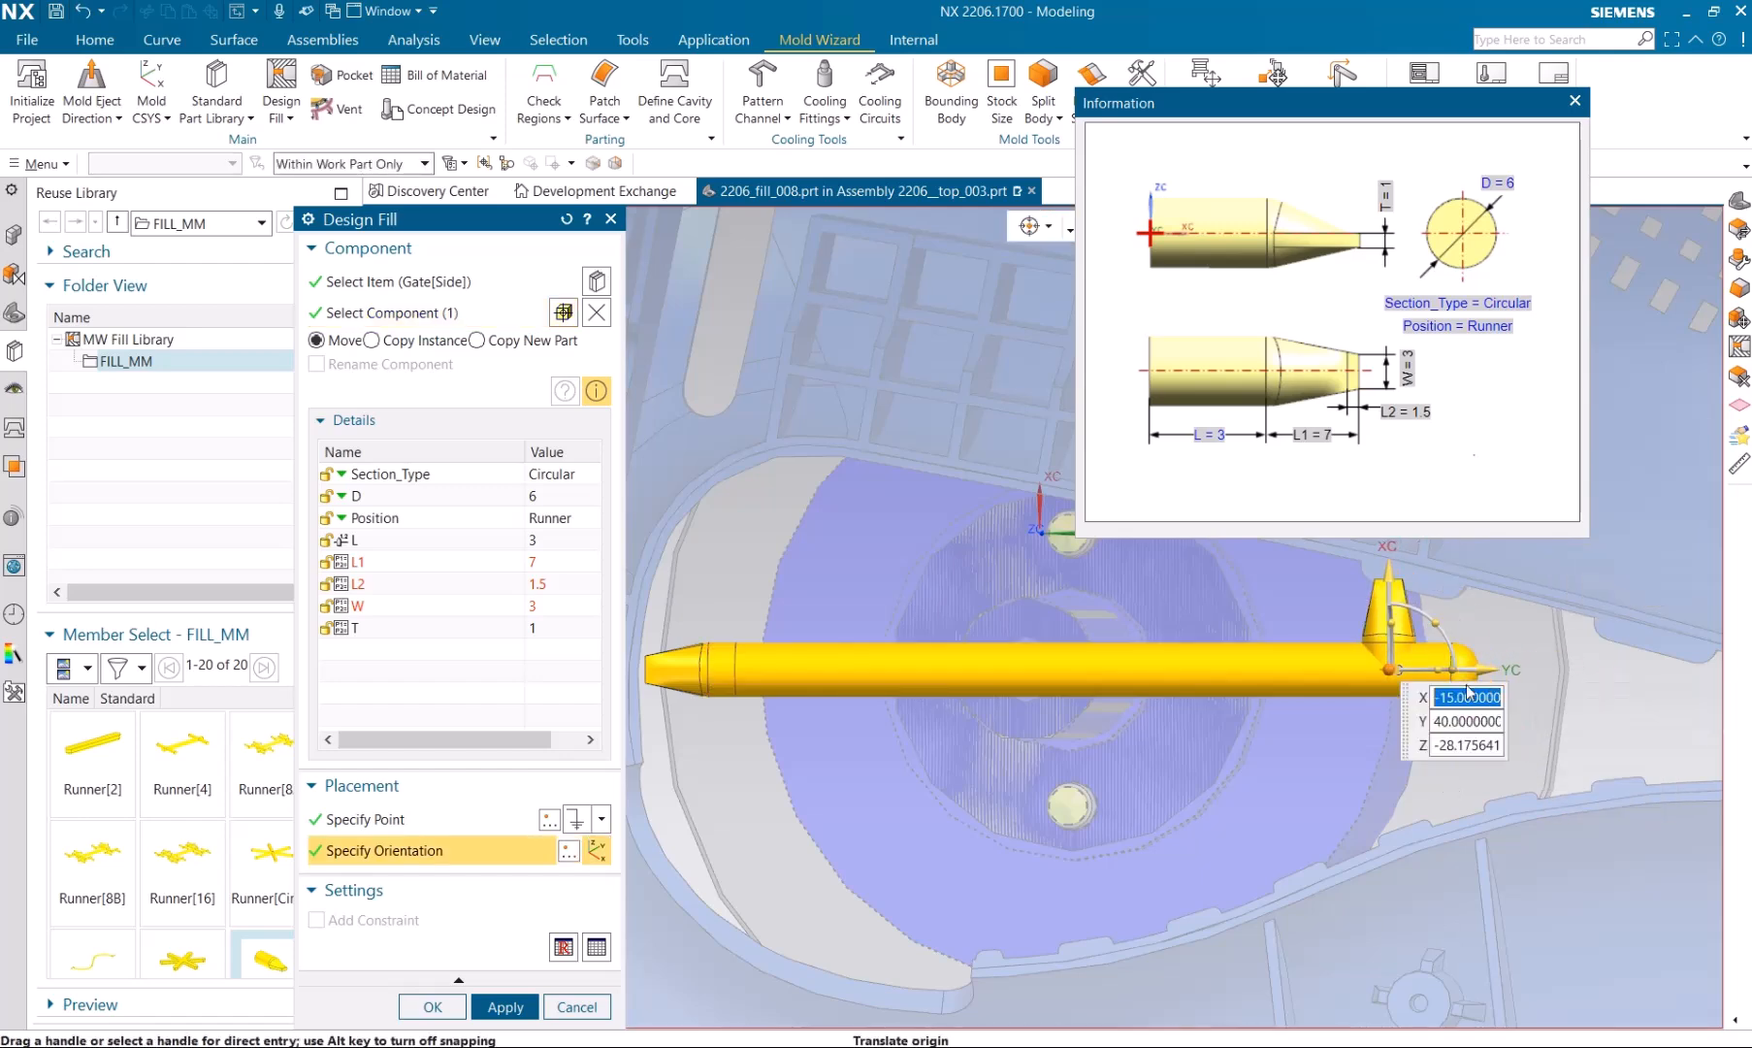
{"action": "scroll", "coordinate": [1411, 596], "scroll_direction": "up", "scroll_amount": 4}
{"action": "left_click", "coordinate": [1410, 735]}
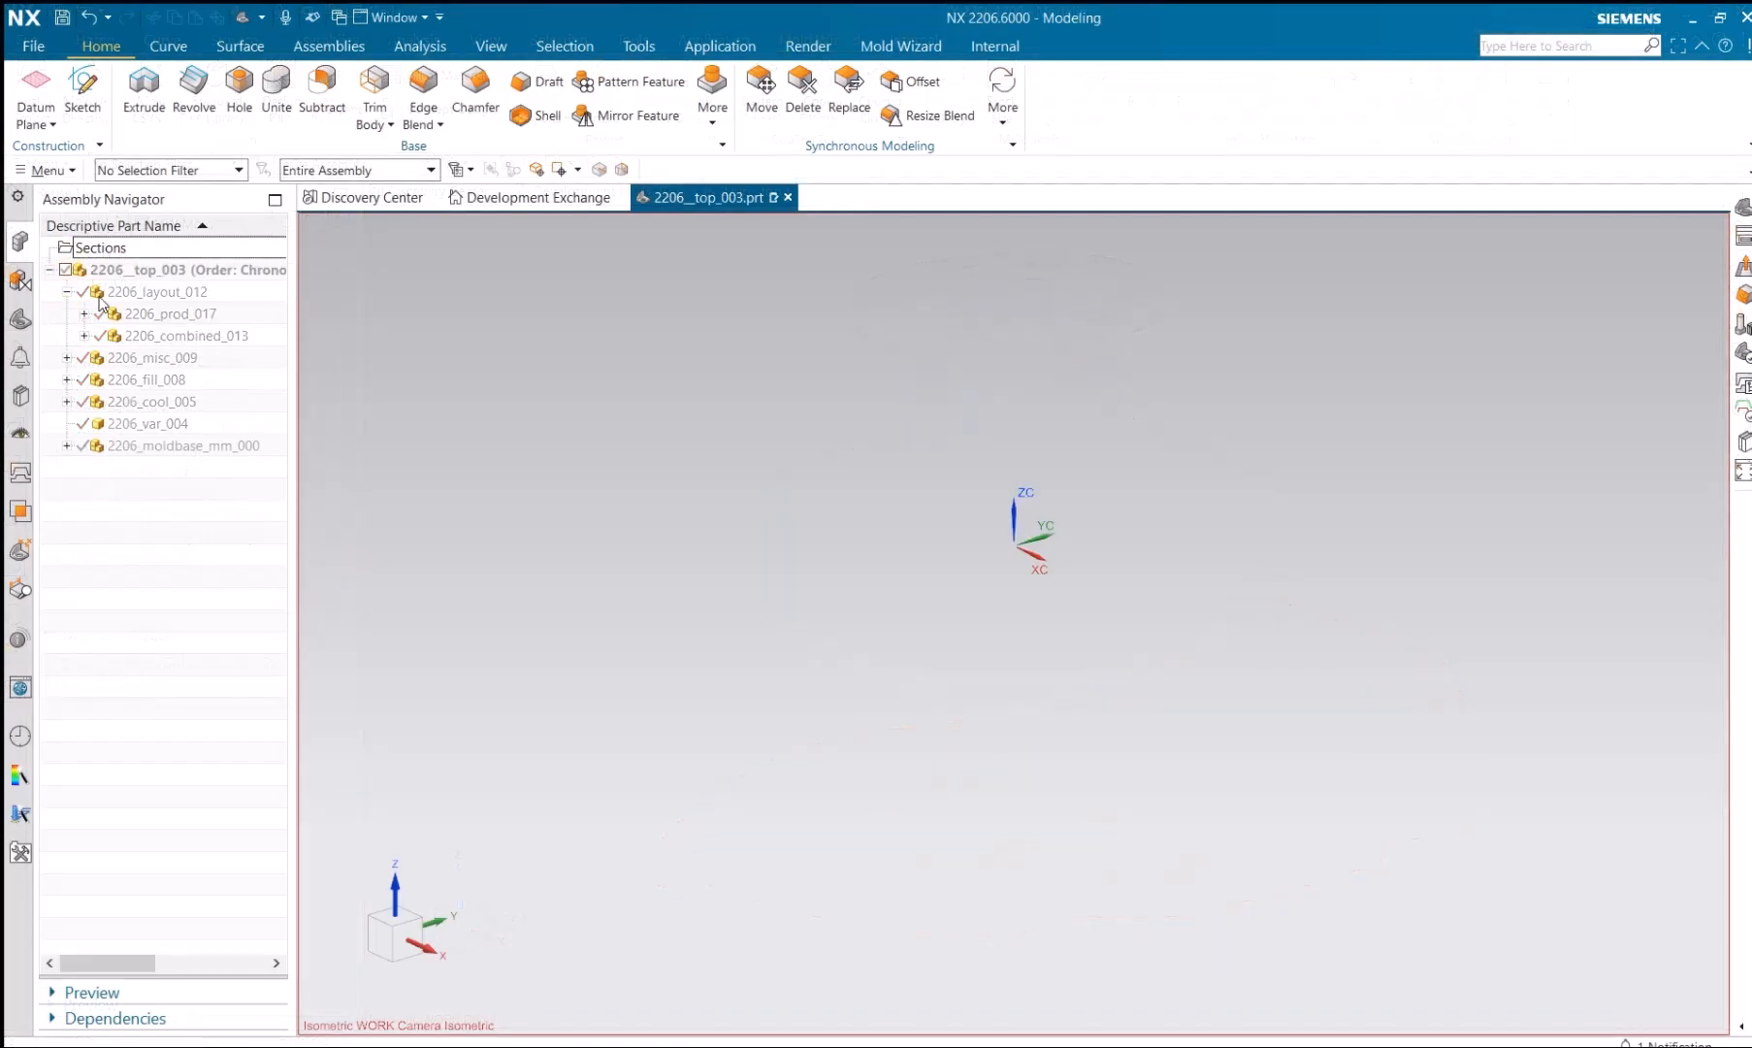
Make 2206_prod_017 the work part and show its parting-set component in isometric view.
{"action": "double_click", "coordinate": [174, 313]}
{"action": "left_click", "coordinate": [120, 402]}
{"action": "middle_click_drag", "start_coordinate": [1007, 617], "coordinate": [1106, 553], "text": "shift"}
{"action": "key", "text": "End"}
Place the DME_MM Ejector Pin Flat [FW,FK] as EJB-EHN with thickness 1.2, width 5.5 and length 225 on the core ribs.
{"action": "middle_click_drag", "start_coordinate": [1062, 737], "coordinate": [1059, 508]}
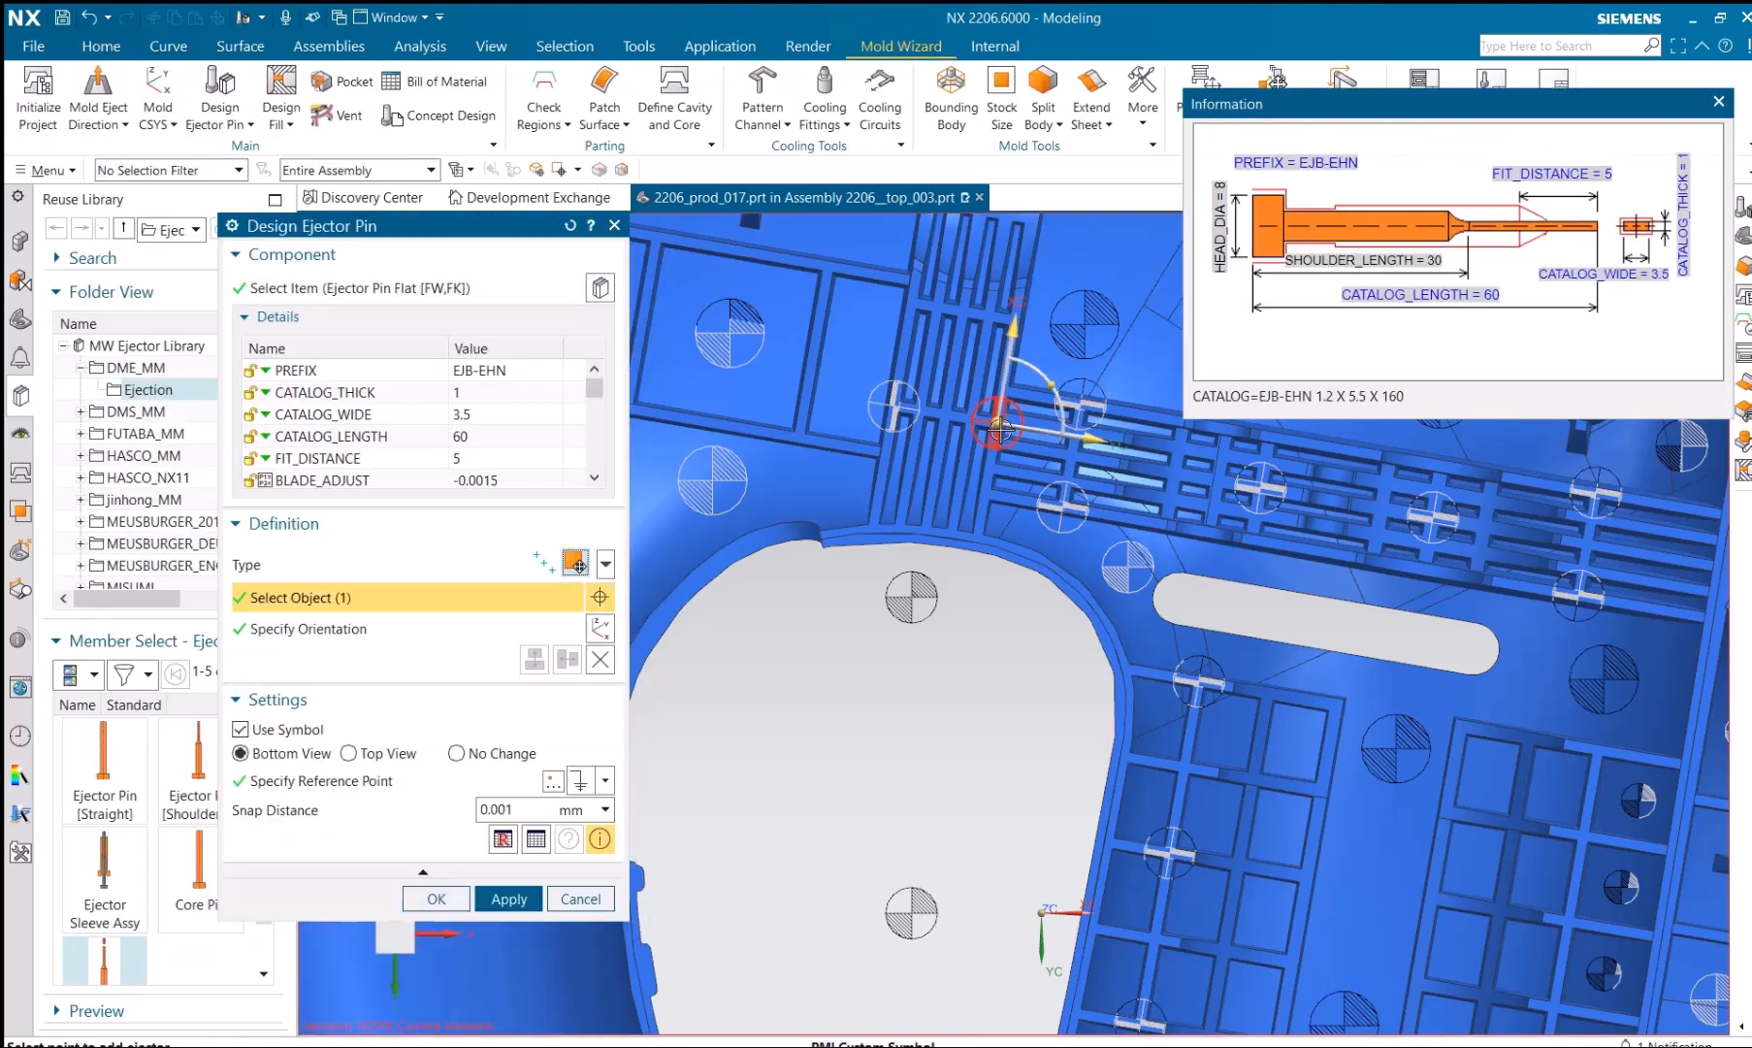
{"action": "left_click", "coordinate": [504, 436]}
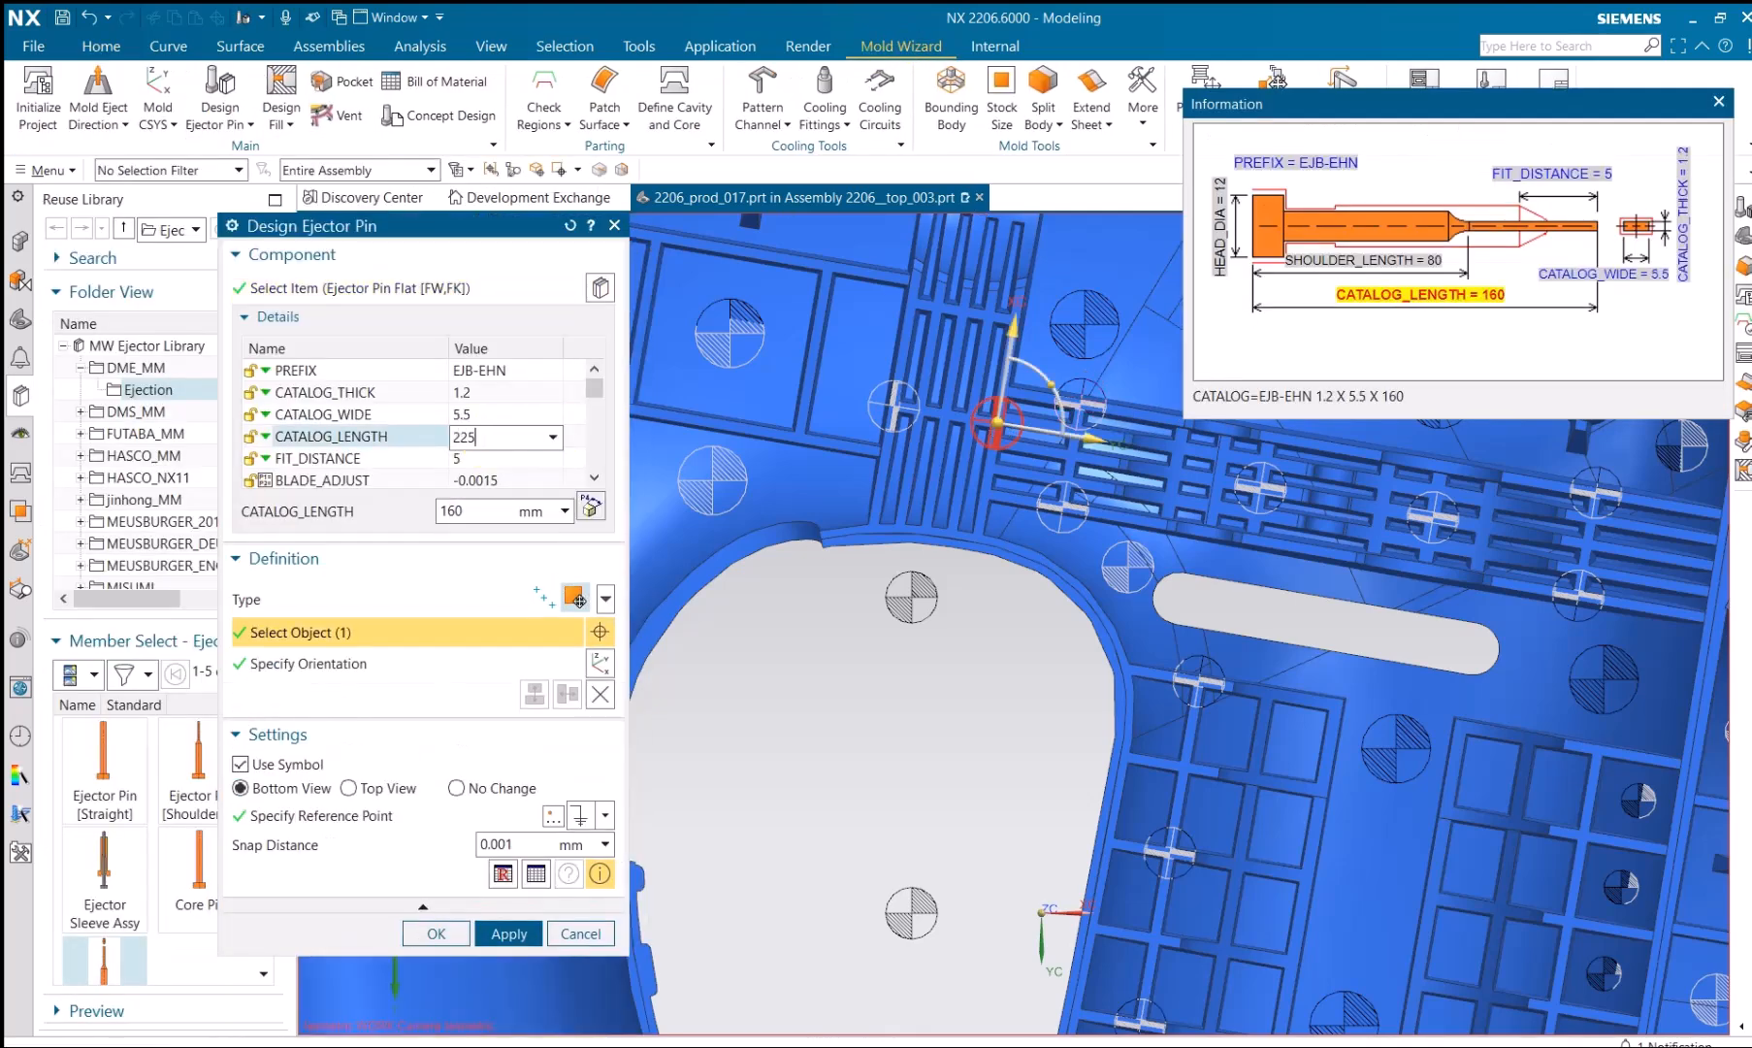
{"action": "left_click", "coordinate": [436, 935]}
Convert all listed ejector pin, sleeve and blade symbols of 2206_prod_017 into real components with Concept Design.
{"action": "left_click", "coordinate": [19, 242]}
{"action": "scroll", "coordinate": [911, 743], "scroll_direction": "down", "scroll_amount": 5}
{"action": "middle_click_drag", "start_coordinate": [912, 743], "coordinate": [911, 556], "text": "shift"}
{"action": "left_click", "coordinate": [439, 116]}
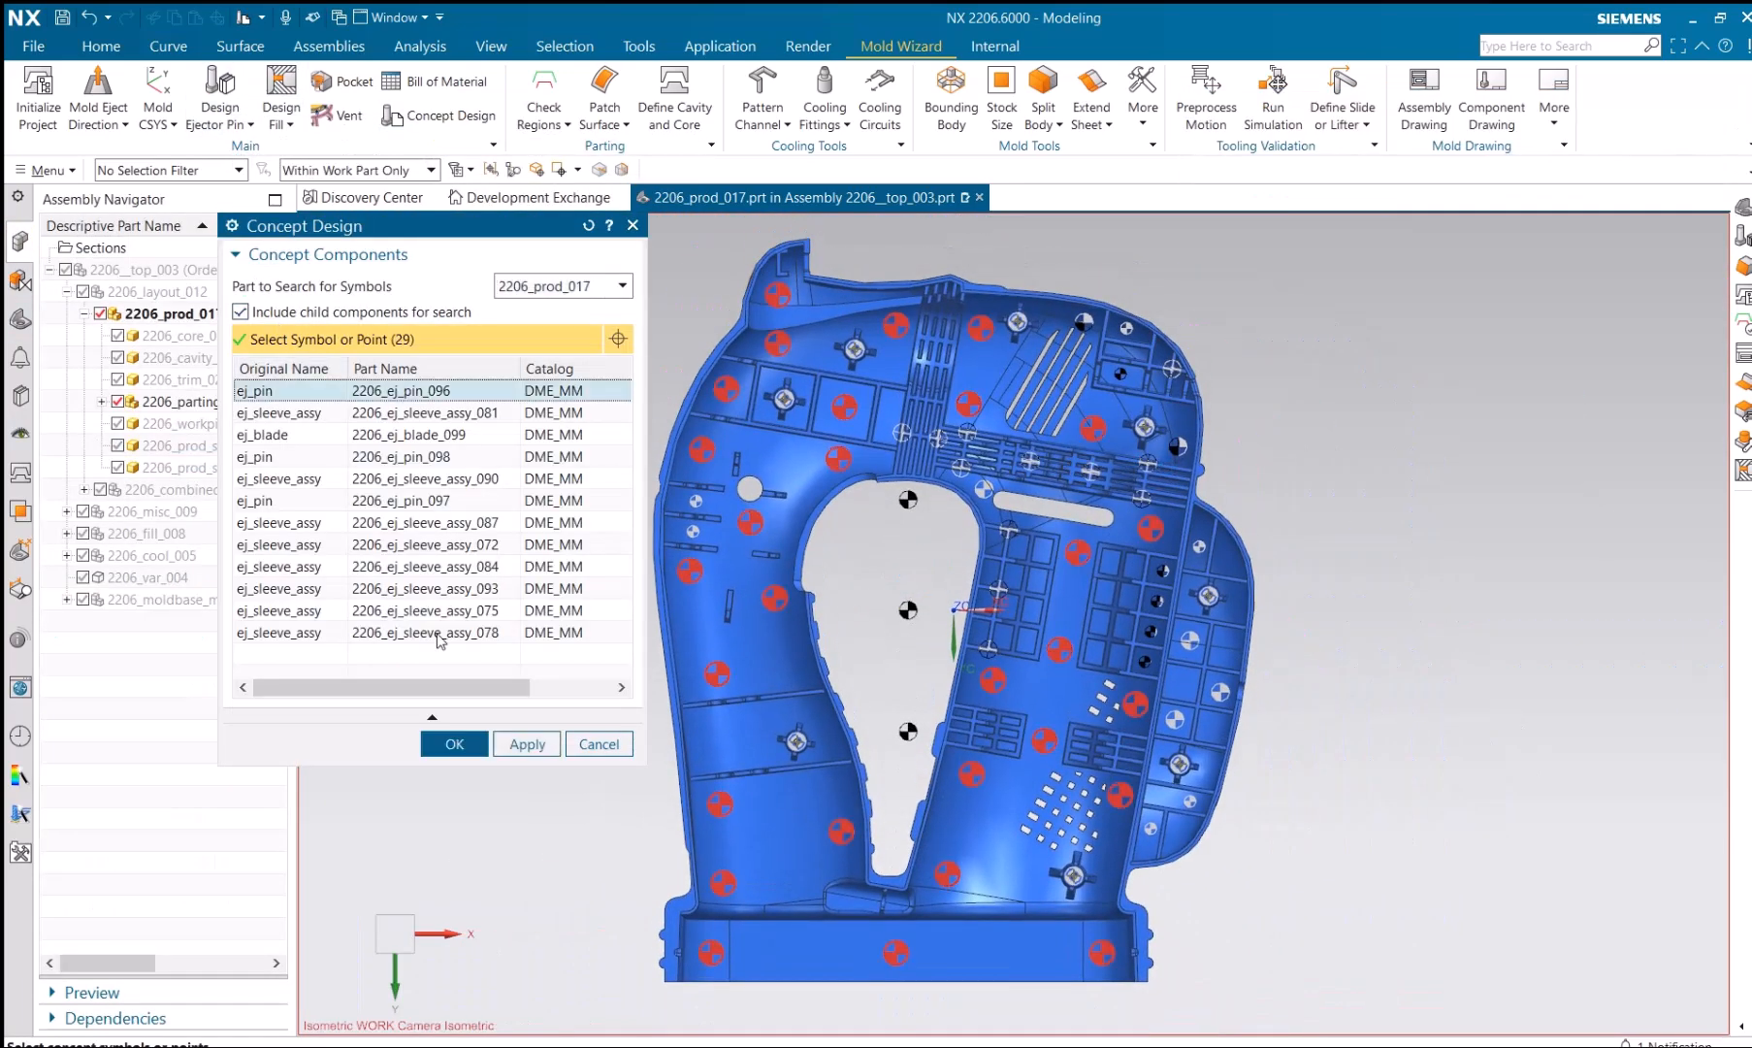
{"action": "left_click", "coordinate": [485, 632], "text": "shift"}
{"action": "left_click", "coordinate": [456, 744]}
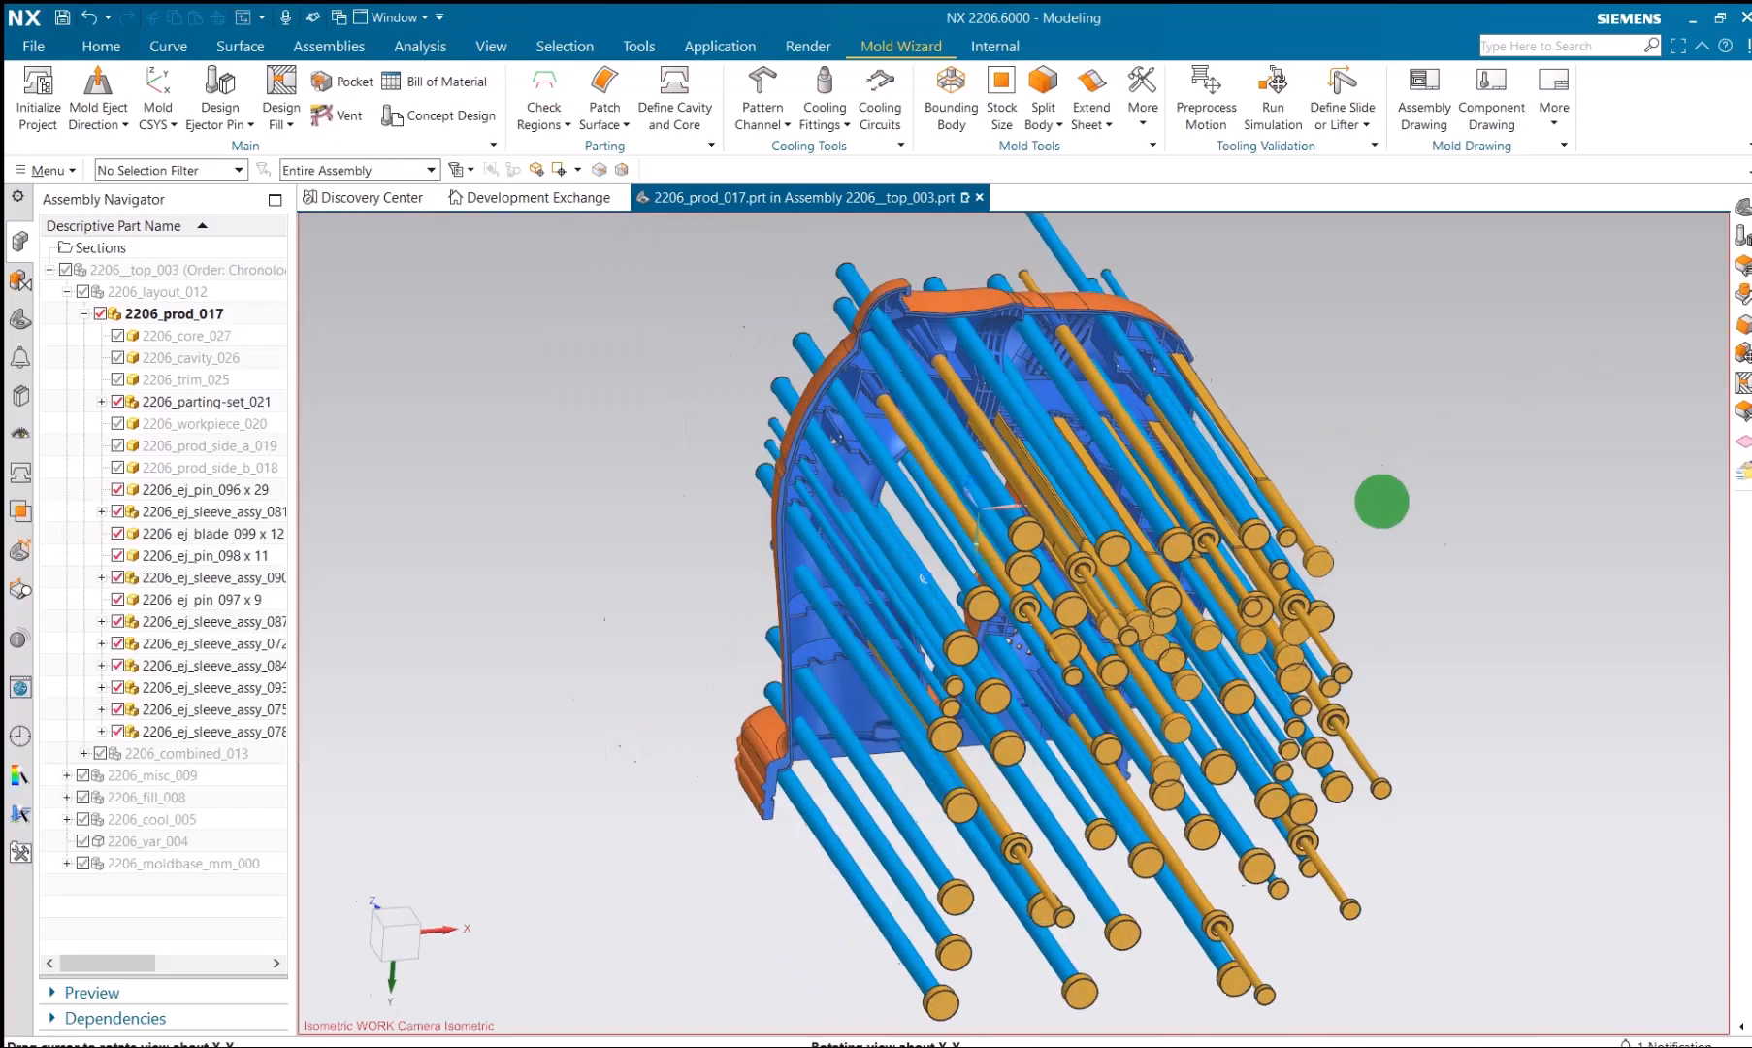
Trim all listed ejectors to the core trim sheet of 2206_trim_025 with Force Fit Distance Value enabled and a 10 mm fit distance.
{"action": "left_click", "coordinate": [230, 124]}
{"action": "left_click", "coordinate": [267, 224]}
{"action": "left_click", "coordinate": [348, 287]}
{"action": "left_click", "coordinate": [351, 335]}
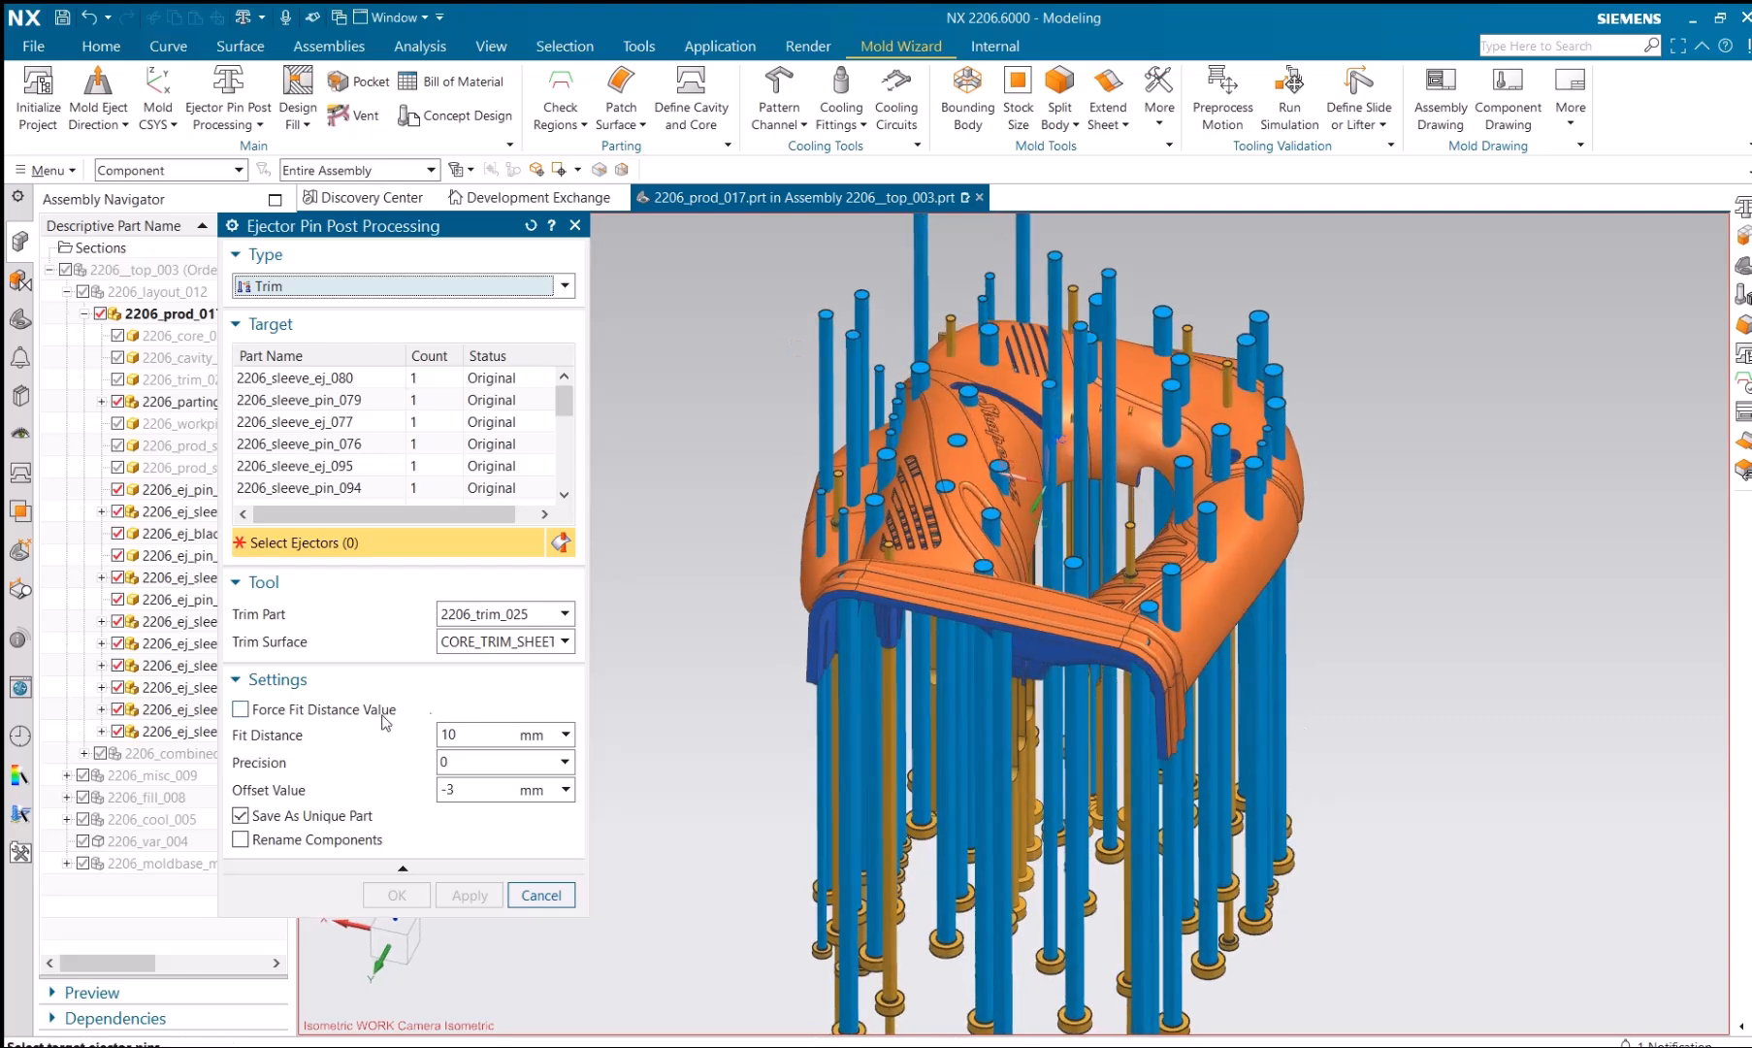
{"action": "left_click", "coordinate": [446, 379]}
{"action": "left_click_drag", "start_coordinate": [564, 400], "coordinate": [561, 482]}
{"action": "left_click", "coordinate": [421, 488], "text": "shift"}
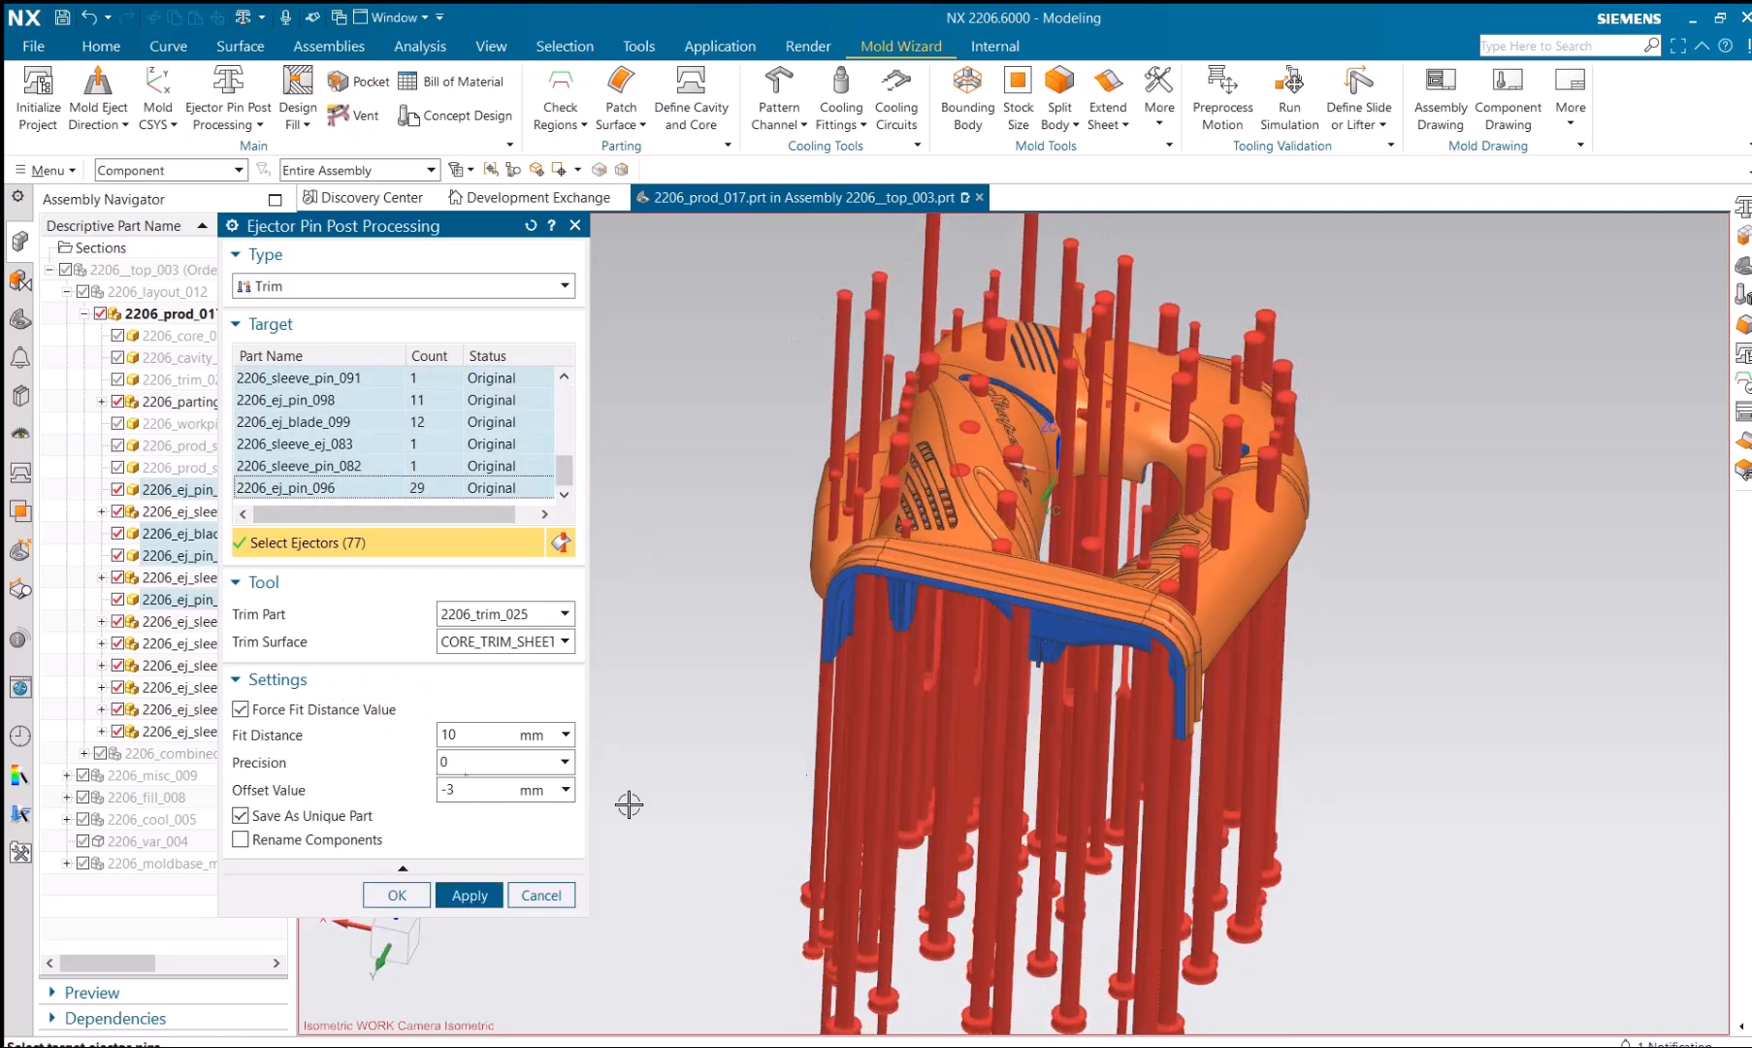
{"action": "middle_click_drag", "start_coordinate": [1090, 763], "coordinate": [1105, 640]}
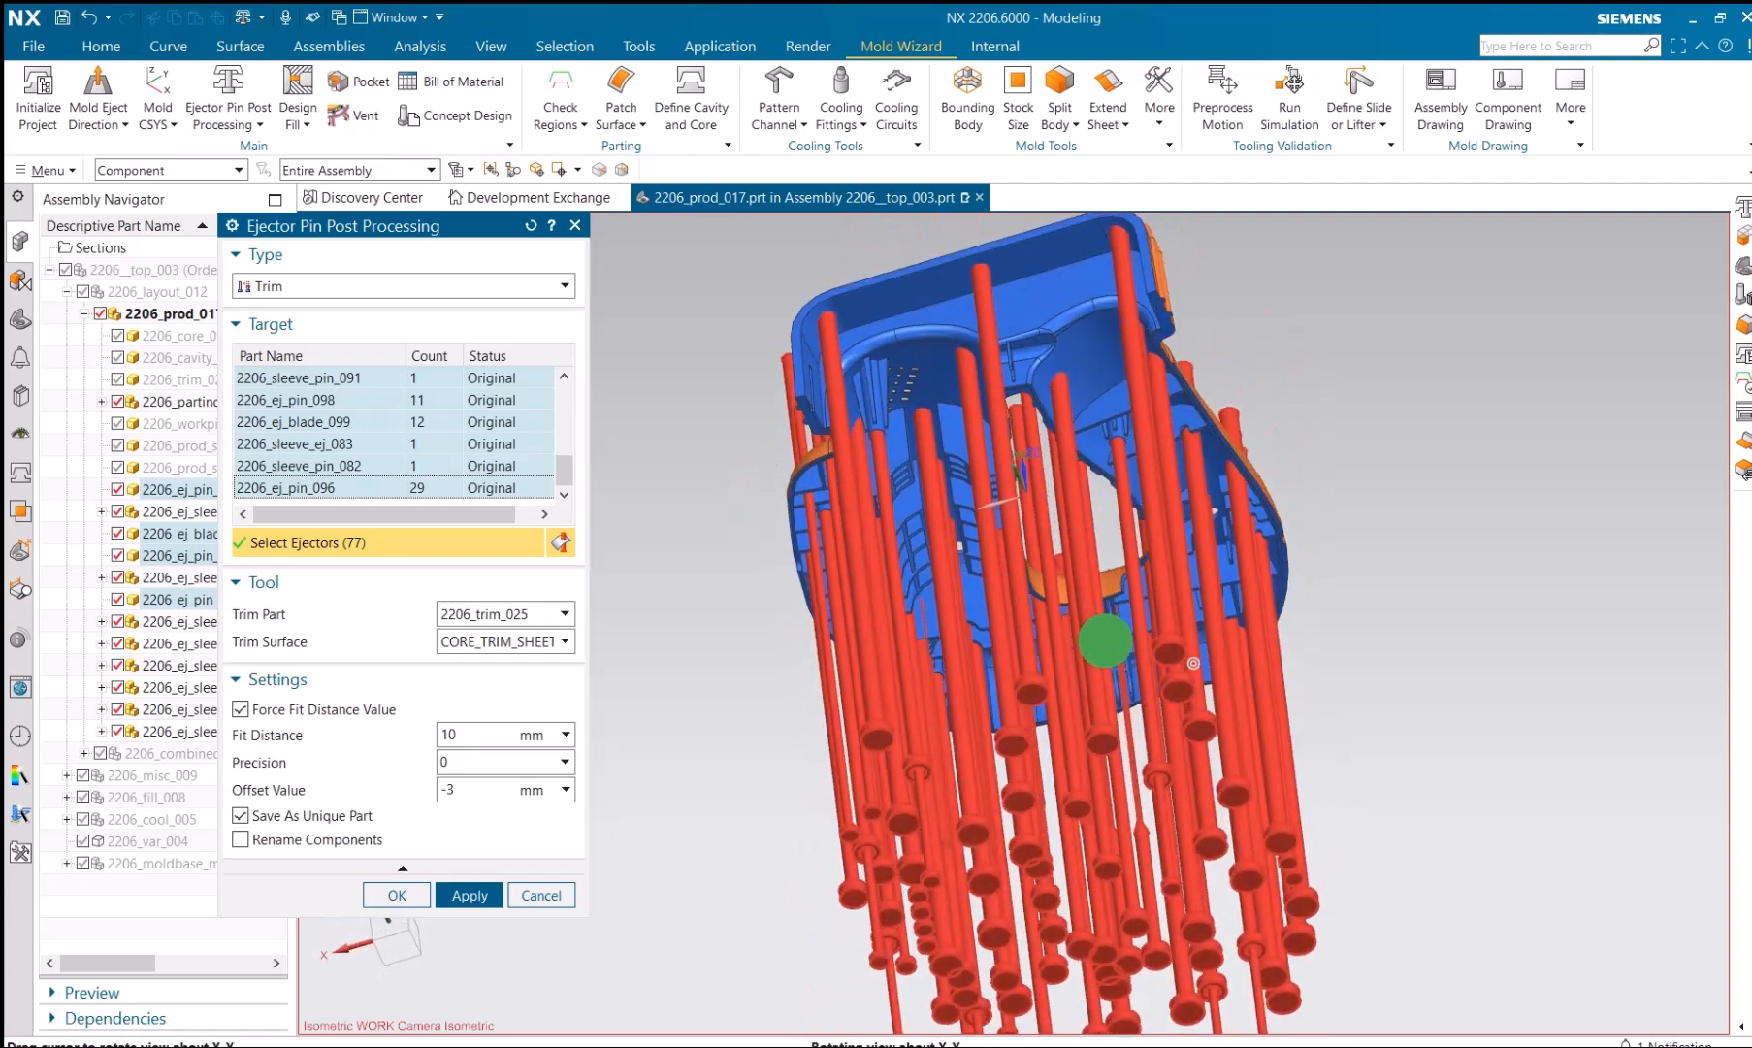
{"action": "left_click", "coordinate": [469, 895]}
{"action": "middle_click_drag", "start_coordinate": [391, 912], "coordinate": [524, 907]}
{"action": "left_click", "coordinate": [541, 895]}
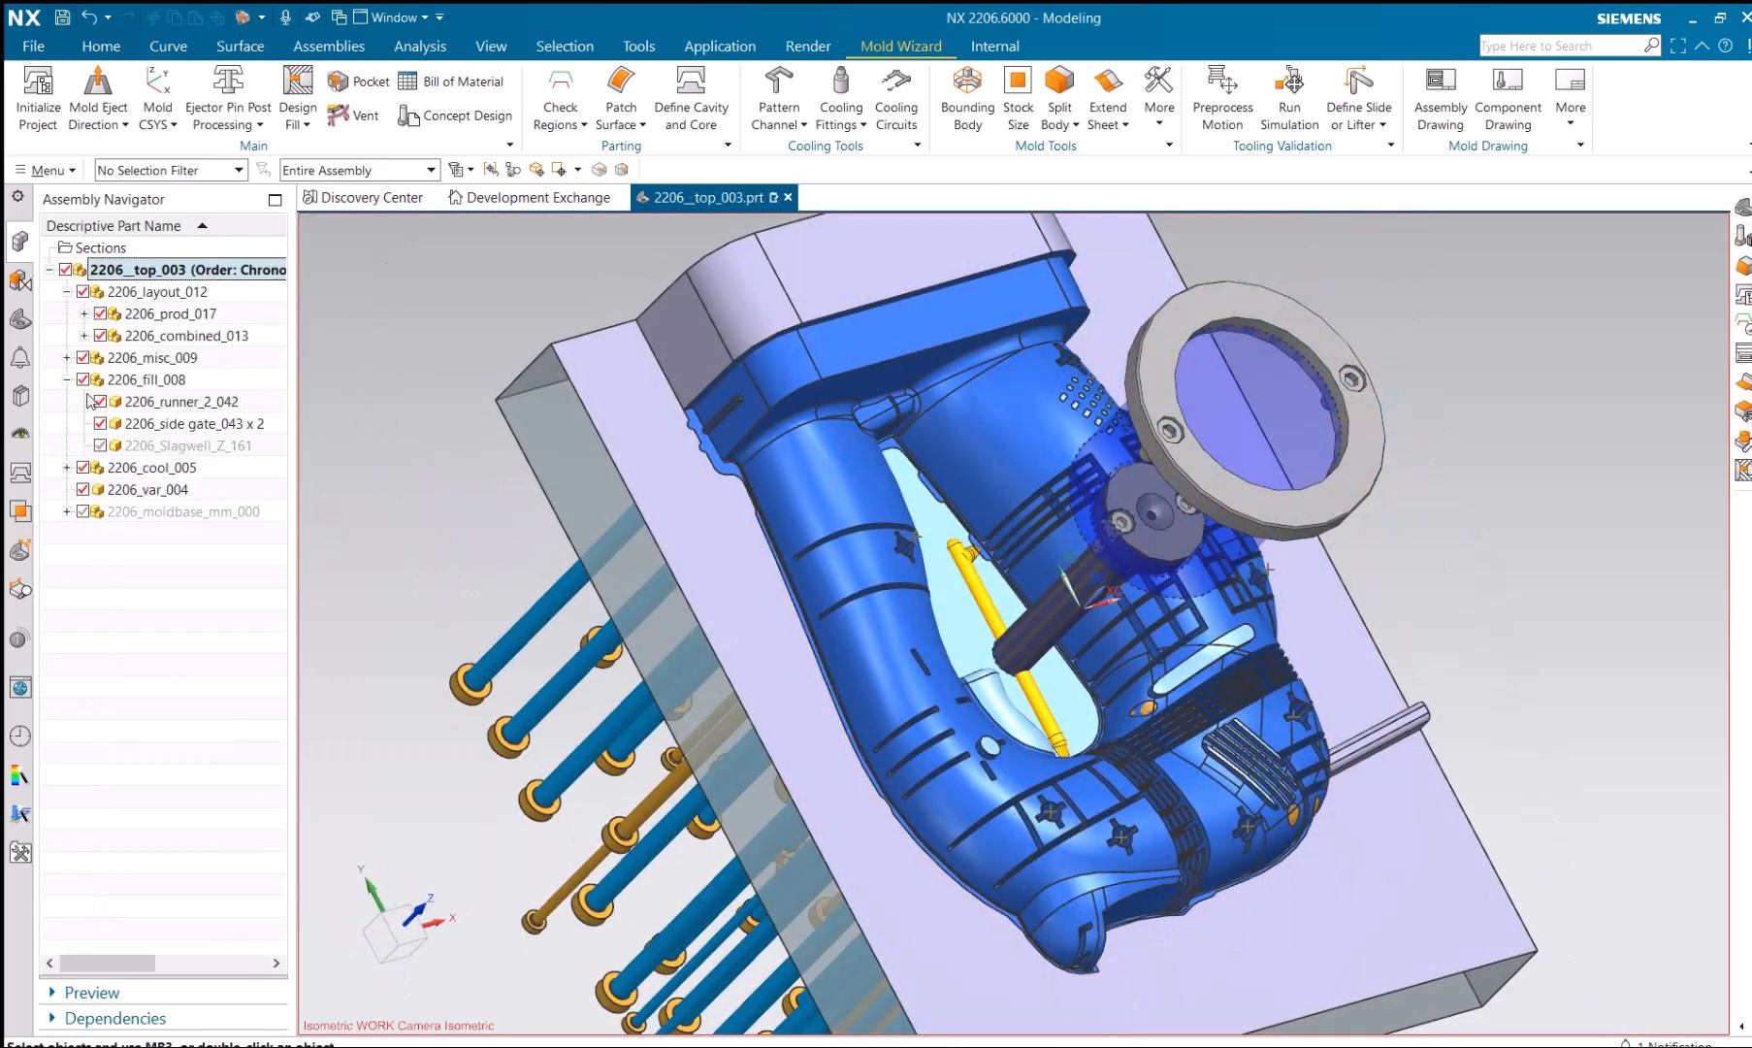
Hide the 2206_misc_009 parts, runner and side gates in the top assembly, and select 2206_prod_017.
{"action": "left_click", "coordinate": [84, 358]}
{"action": "middle_click_drag", "start_coordinate": [966, 721], "coordinate": [926, 721]}
{"action": "left_click", "coordinate": [165, 313]}
{"action": "middle_click_drag", "start_coordinate": [1048, 731], "coordinate": [999, 674]}
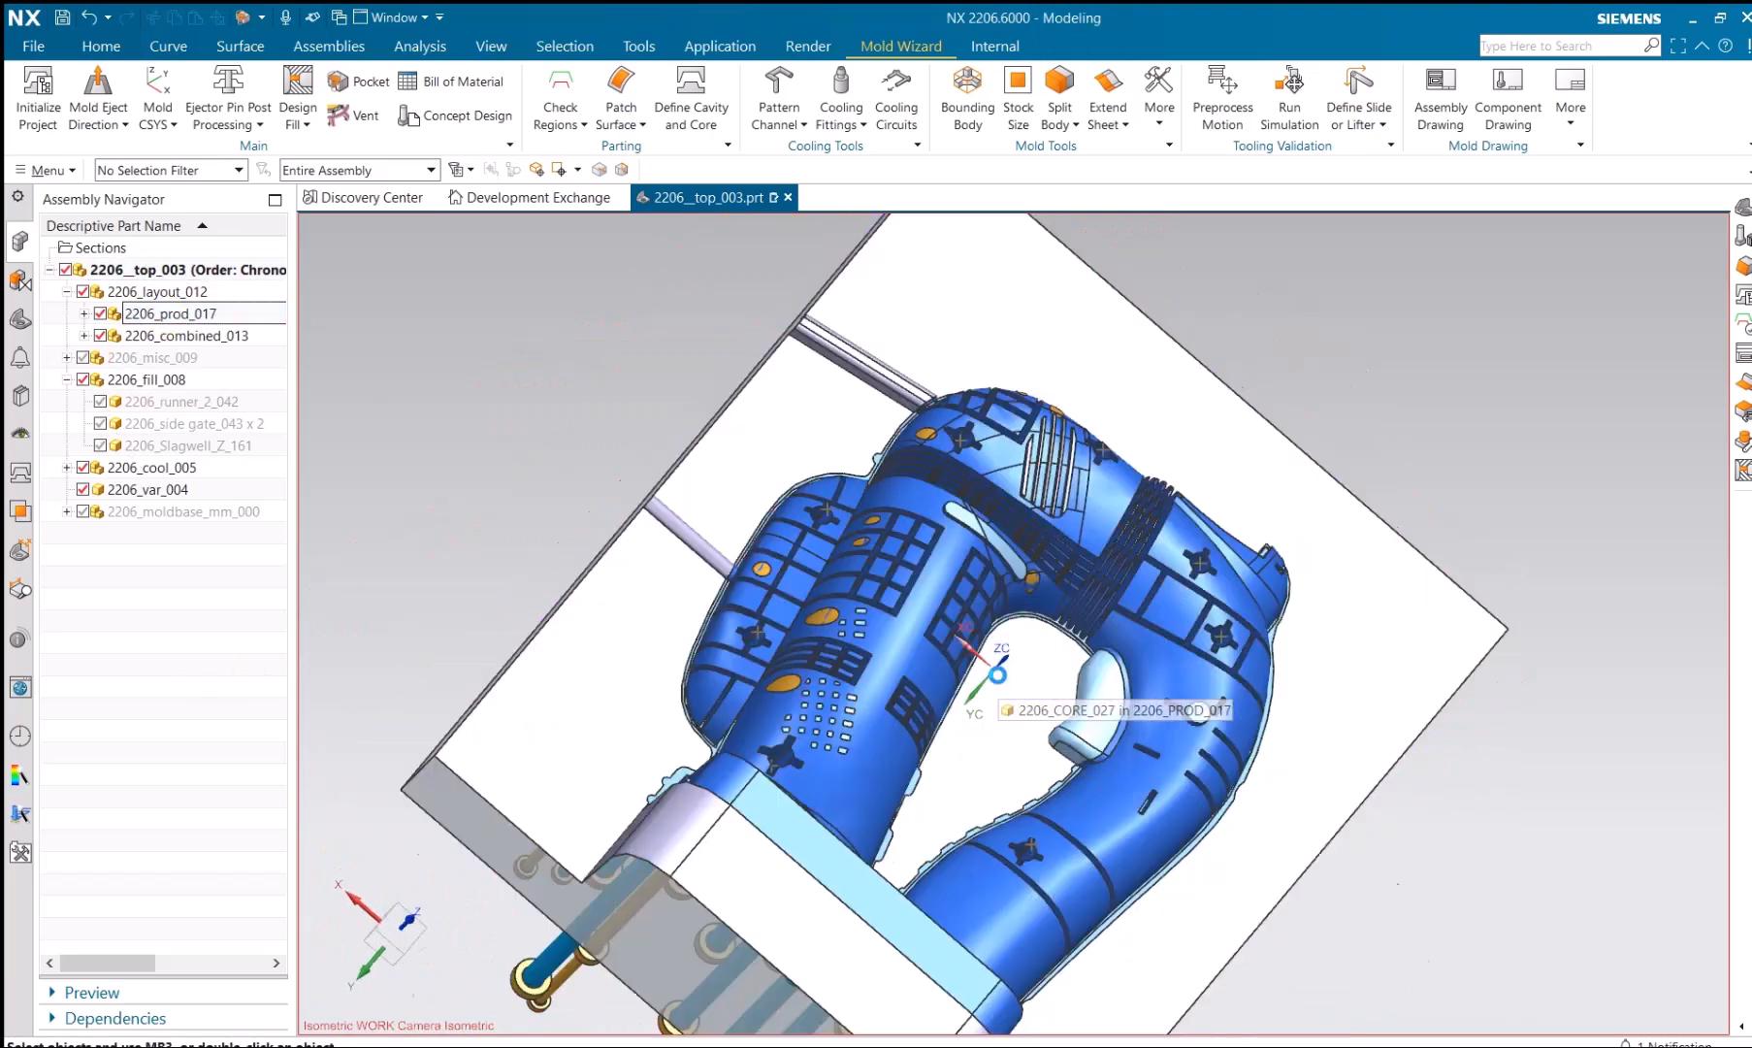